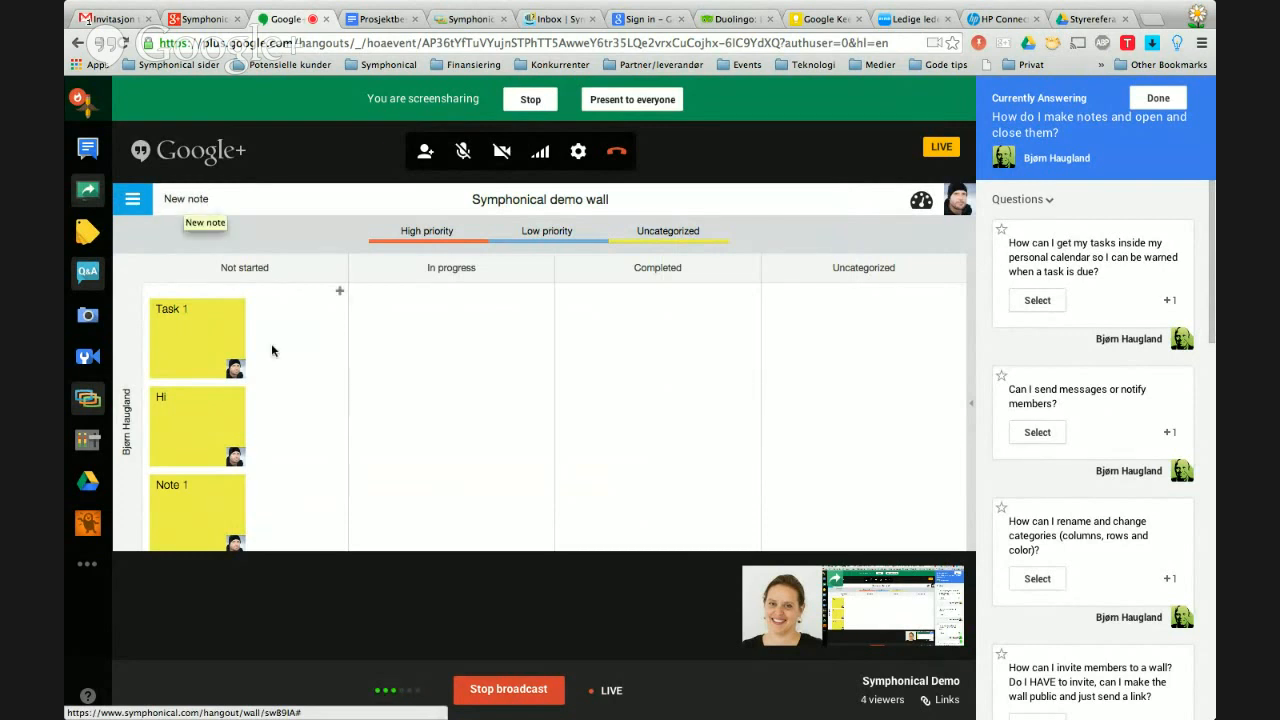
# Create a note titled "NOte 3" in the In progress column of the wall's first row and close it.
pyautogui.scroll(-1, 427, 417)
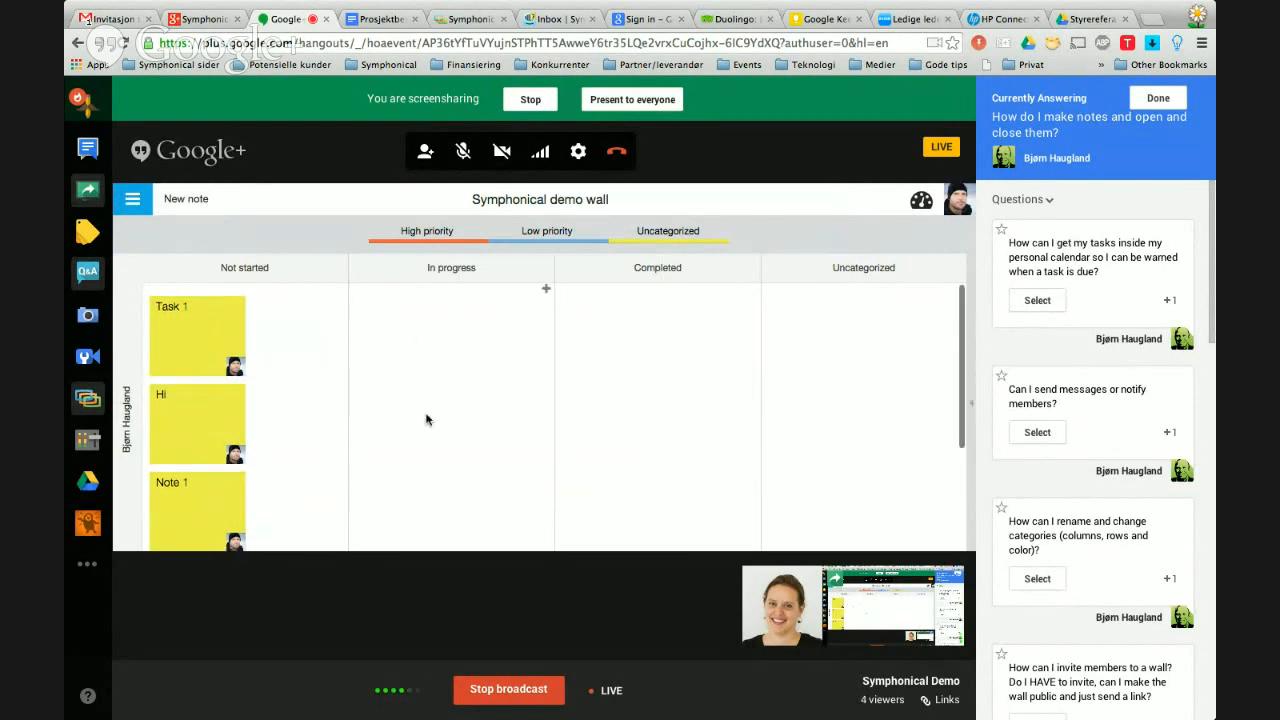
pyautogui.doubleClick(453, 396)
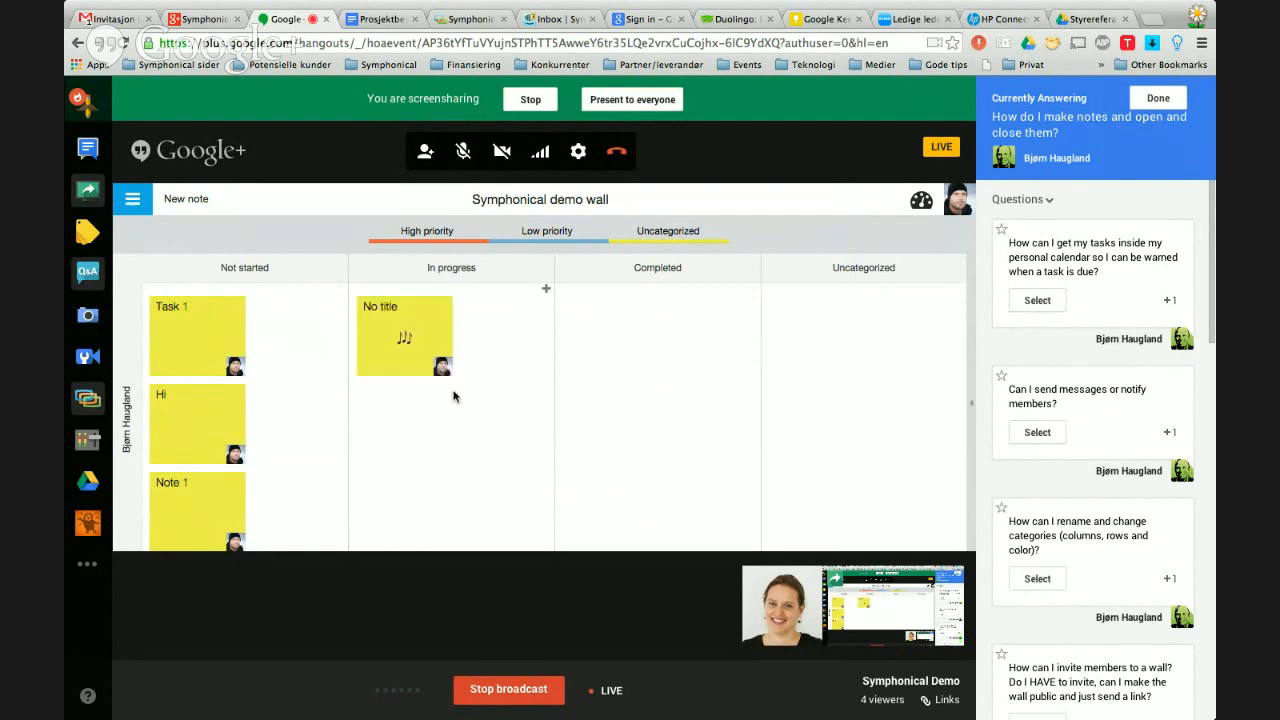
pyautogui.write('NOte 3')
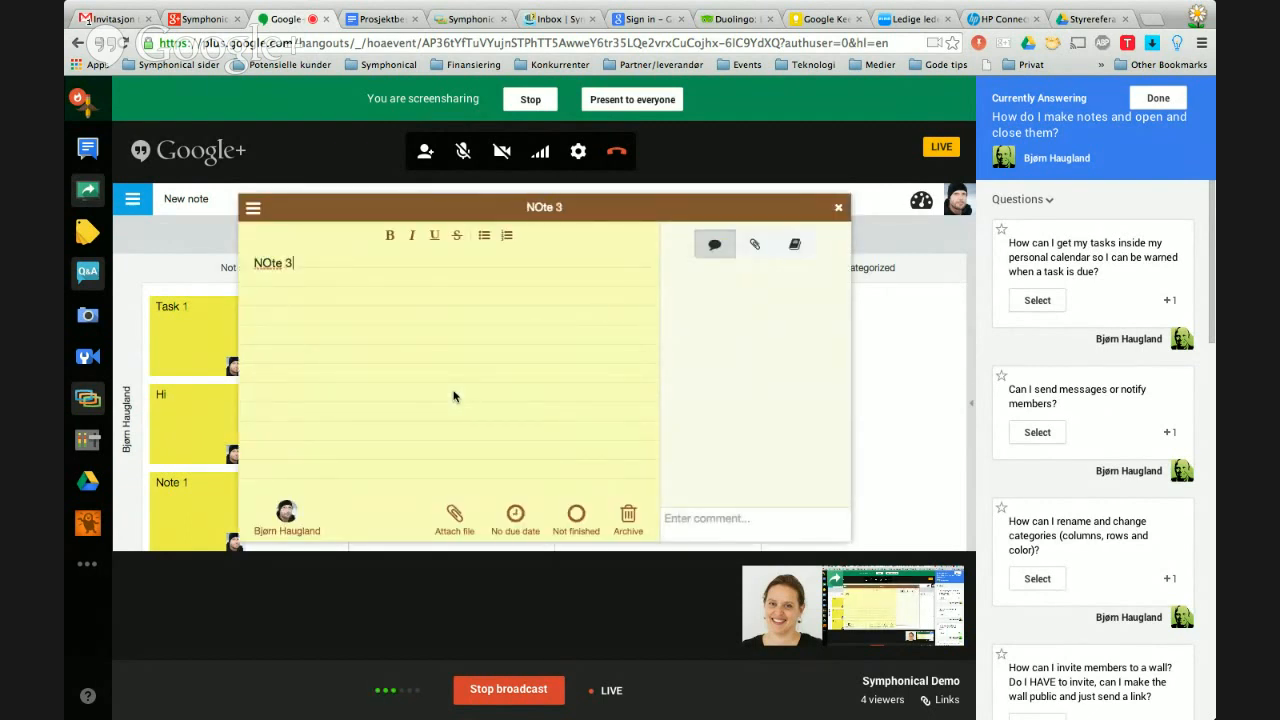
pyautogui.press('Escape')
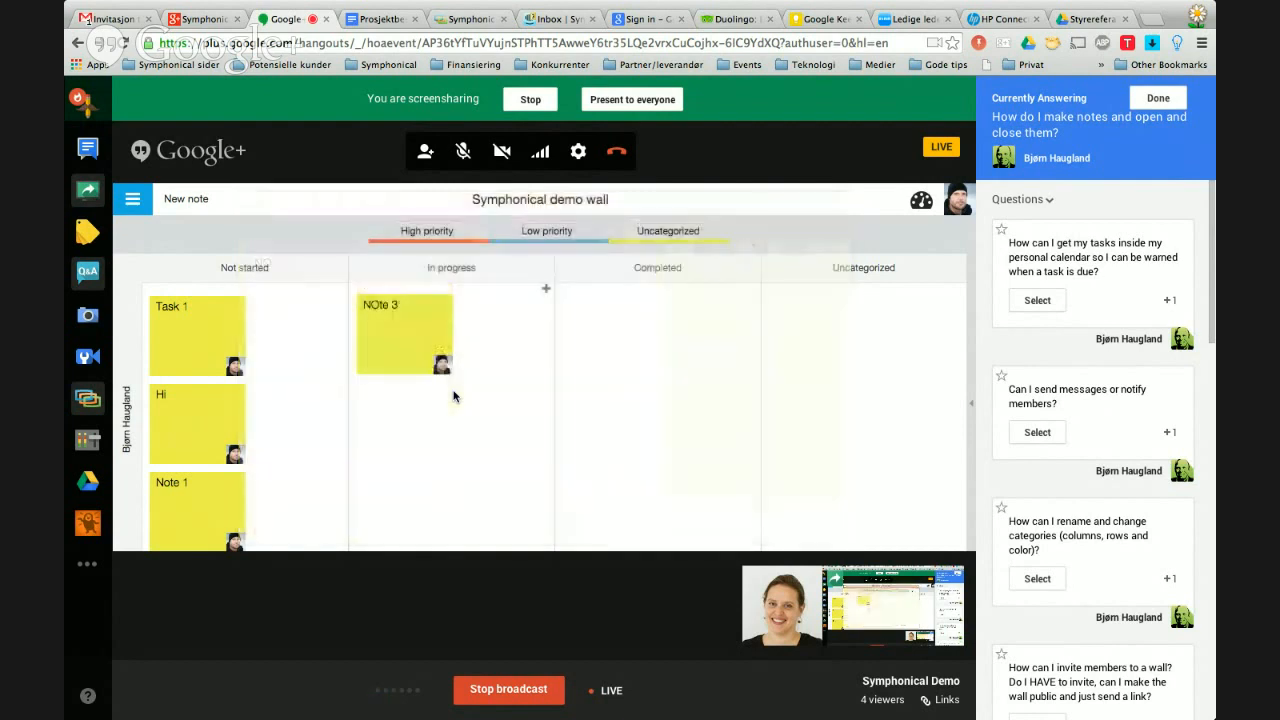
# Reopen the NOte 3 note from the In progress column and close it again.
pyautogui.scroll(-1, 430, 433)
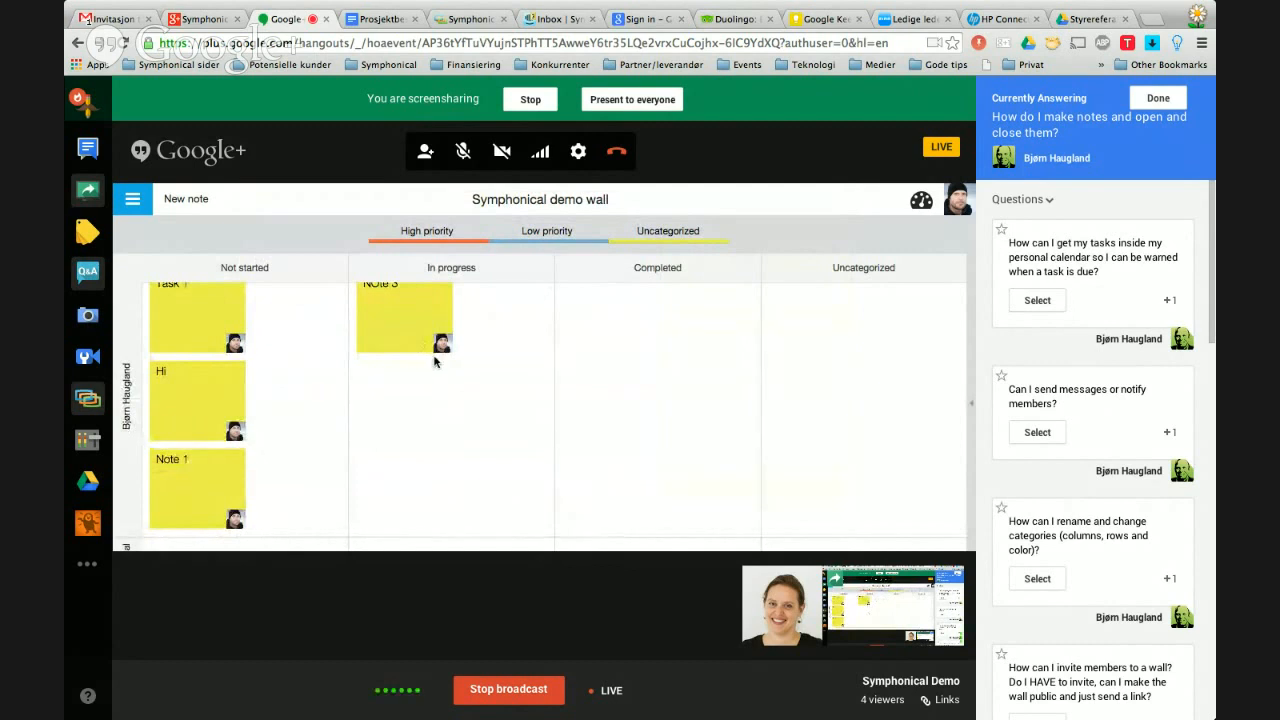
pyautogui.click(417, 320)
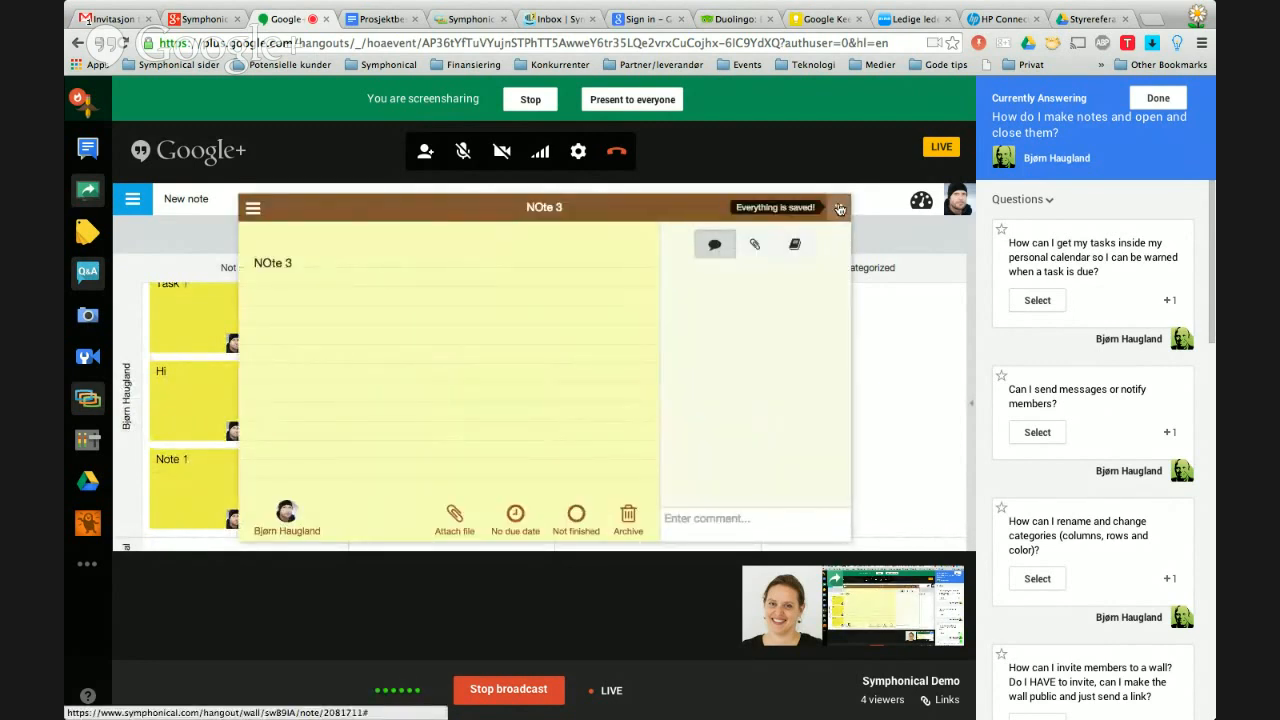
pyautogui.click(840, 208)
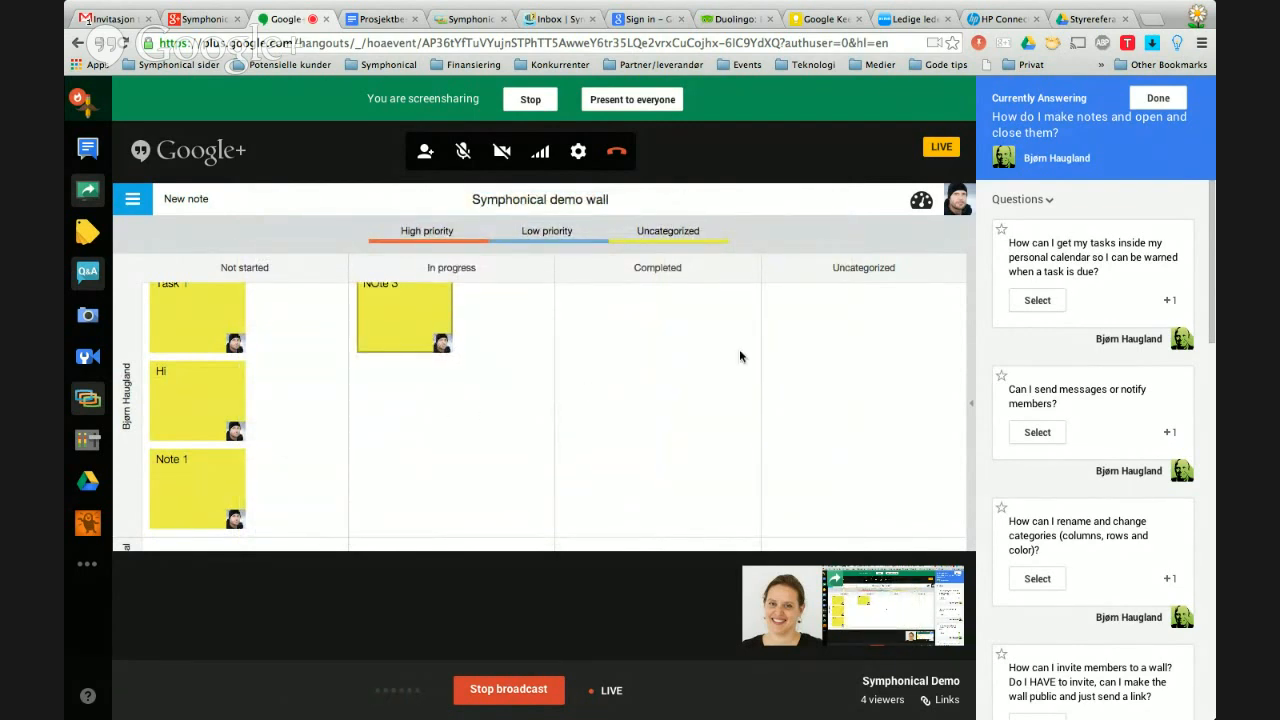
# Post the comment "Hi, this is my comment." on the NOte 3 note and close the note.
pyautogui.click(388, 329)
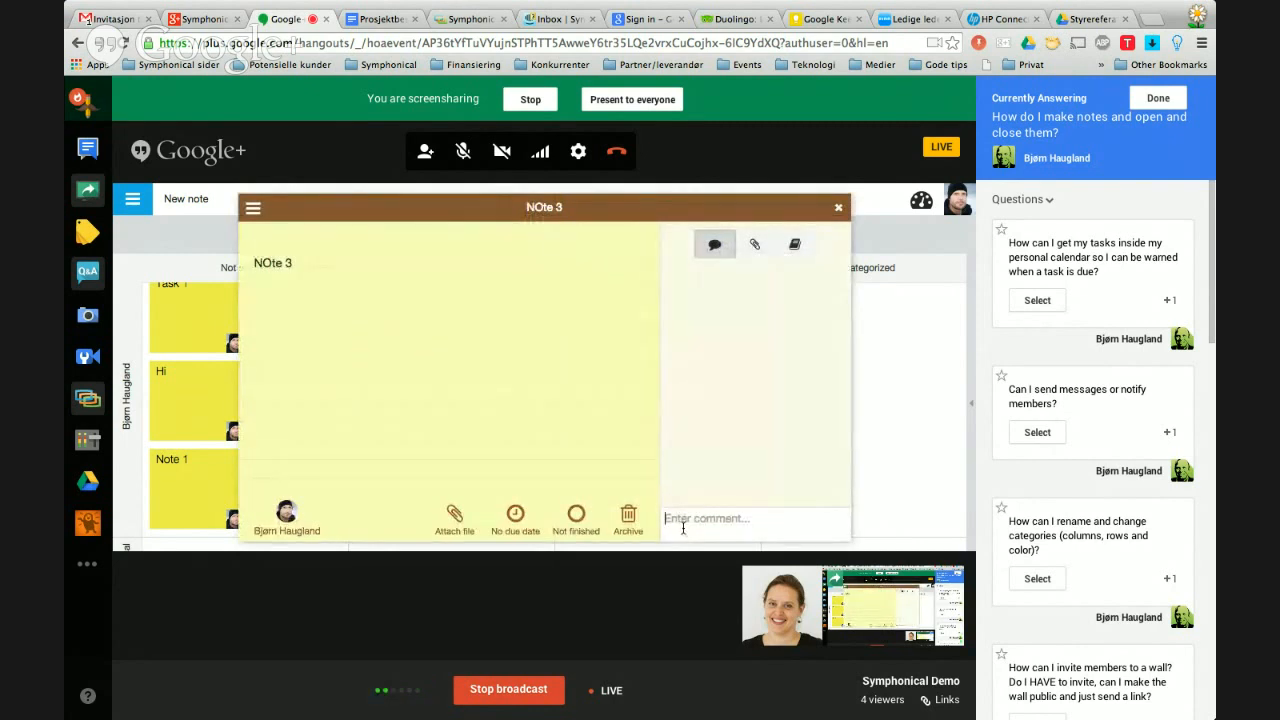
pyautogui.write('Hi, this is my com')
pyautogui.press('Return')
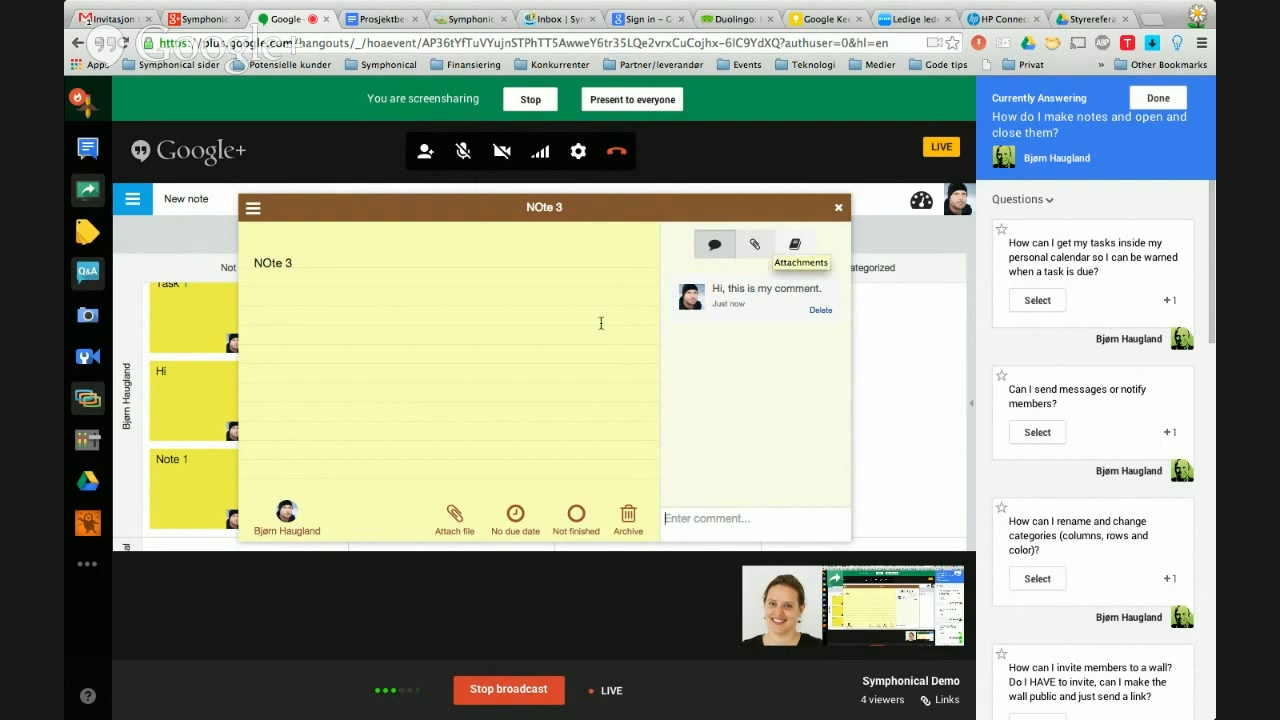
pyautogui.click(838, 207)
# Post a comment on the Task 2 note that greets its owner by first name and reads "this is my comment.".
pyautogui.scroll(-3, 424, 378)
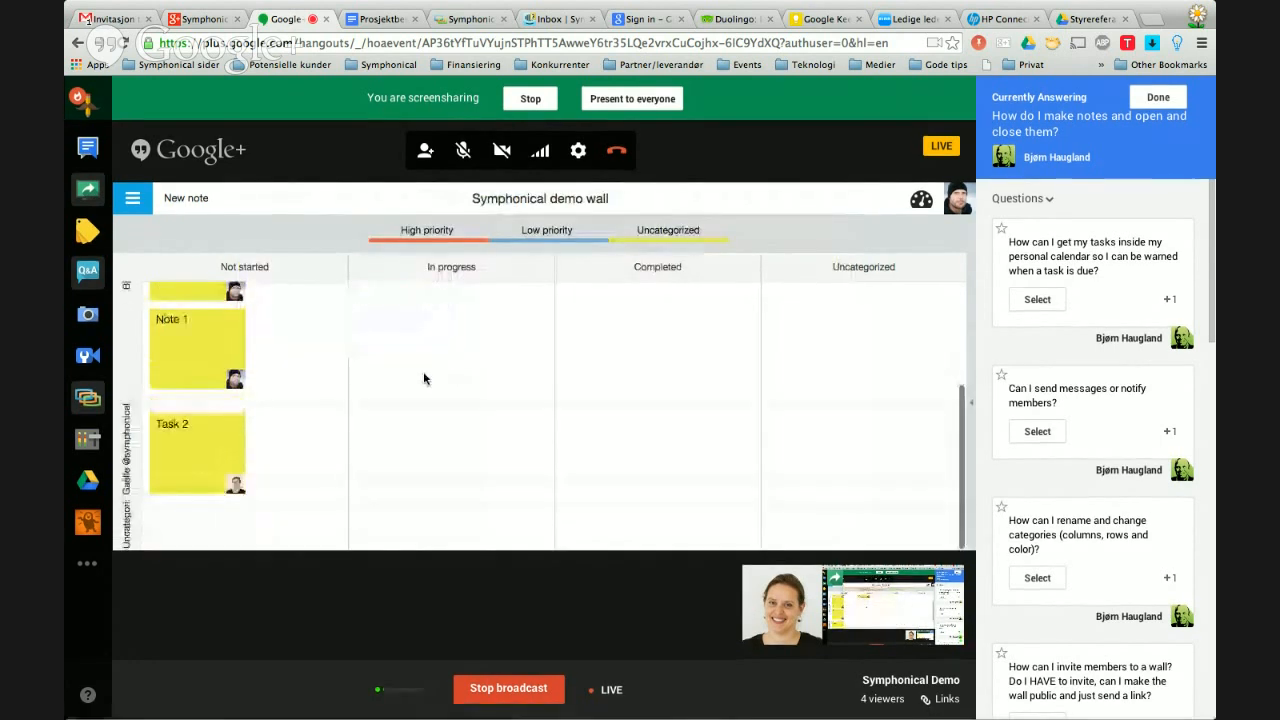
pyautogui.click(197, 470)
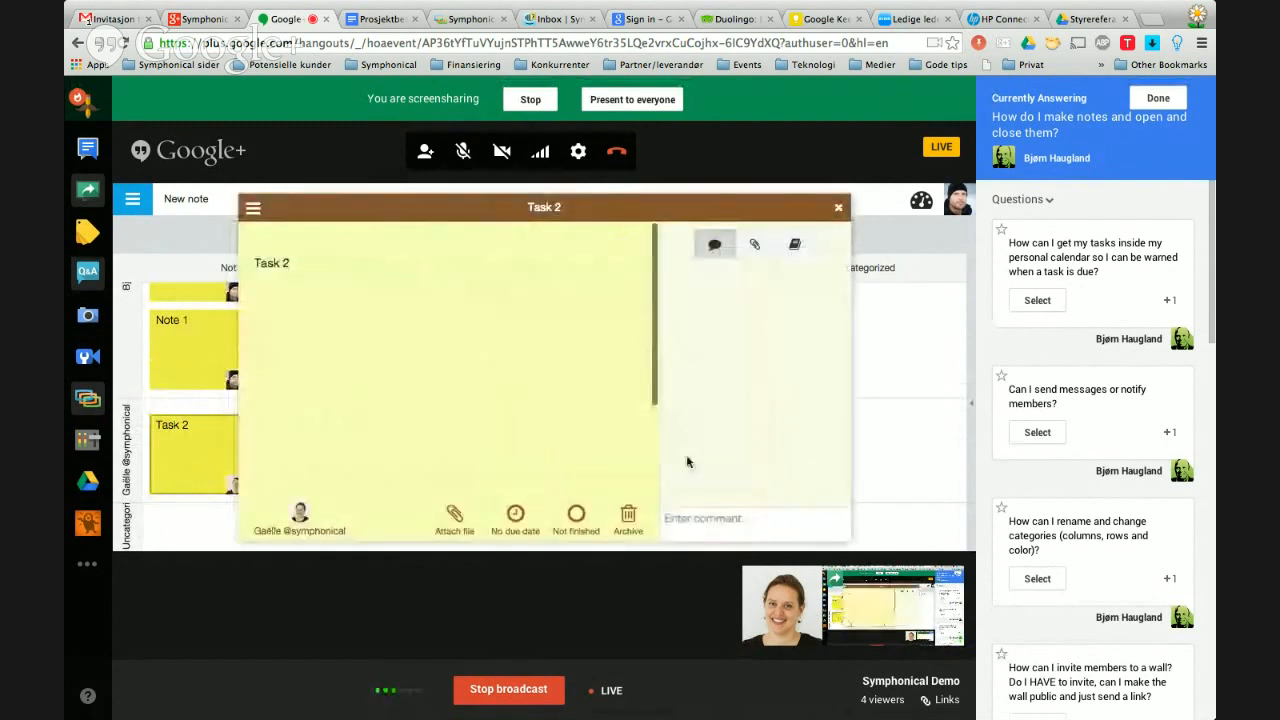
pyautogui.write('H')
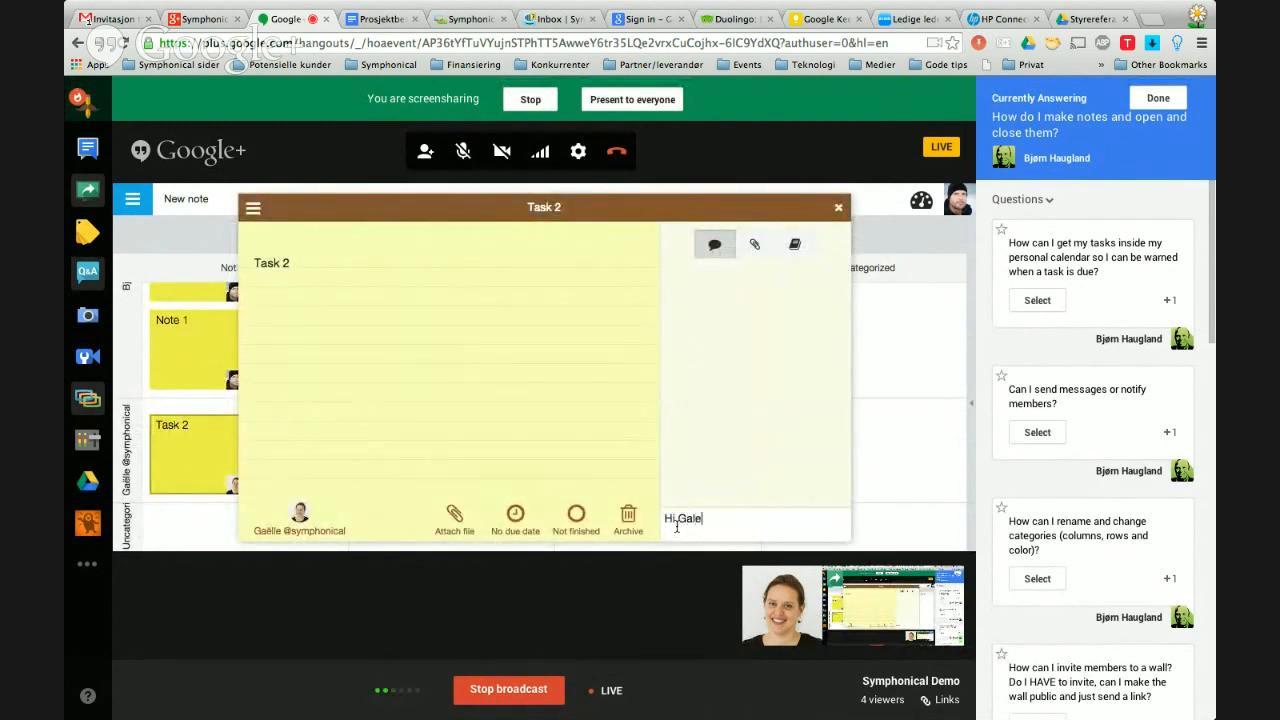
pyautogui.write('i Gaelle, this is my comment.')
pyautogui.press('Return')
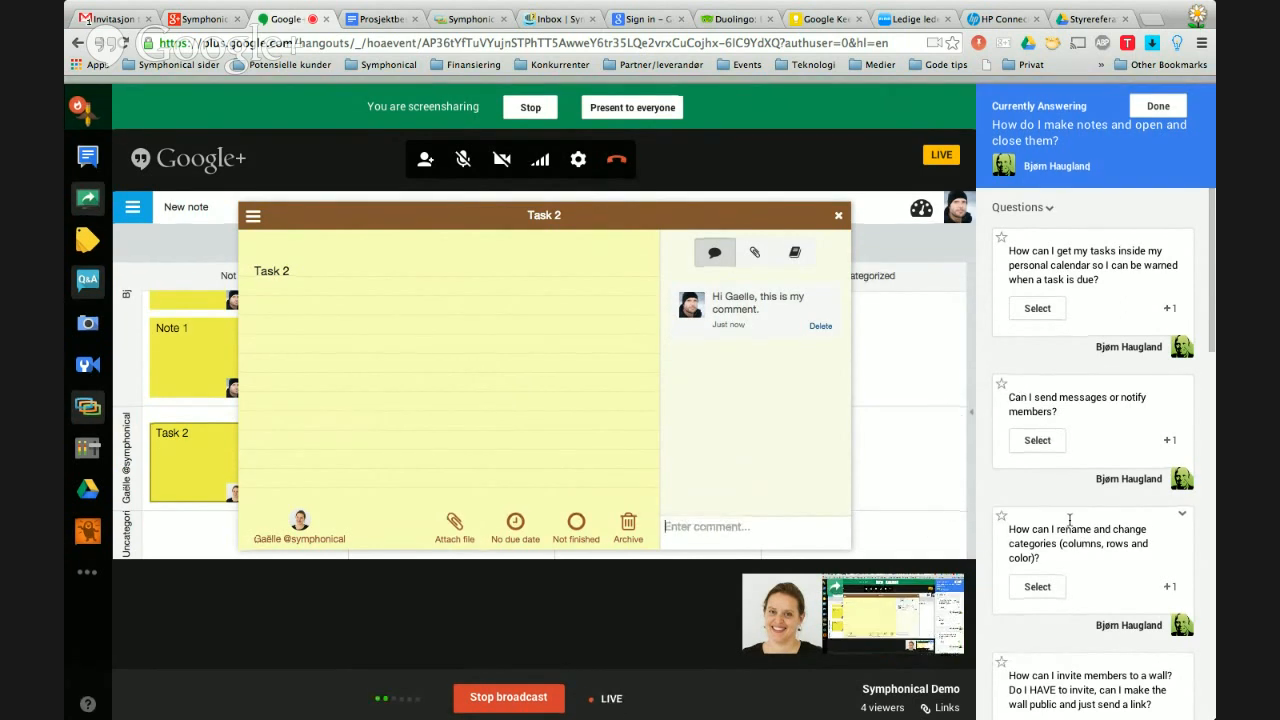
# Attach the file "clusters of users with premium trial.JPG" from the computer's Desktop to the Task 2 note.
pyautogui.click(458, 515)
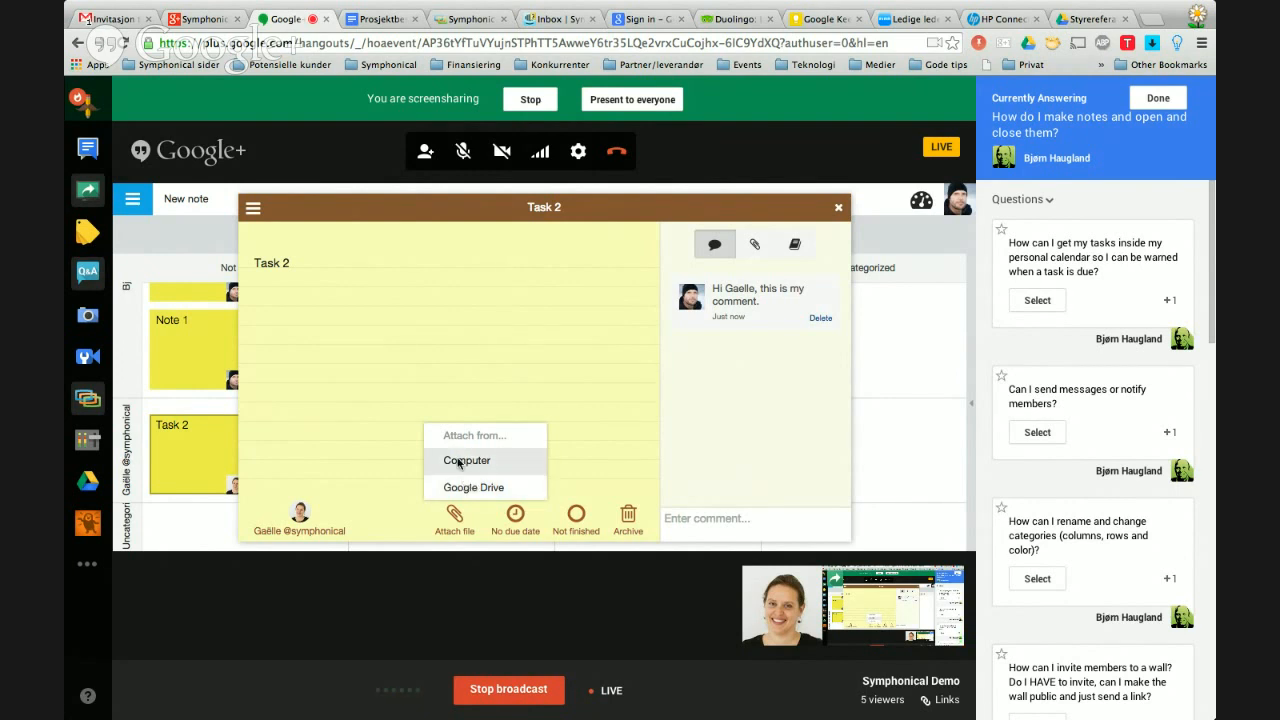
pyautogui.click(459, 463)
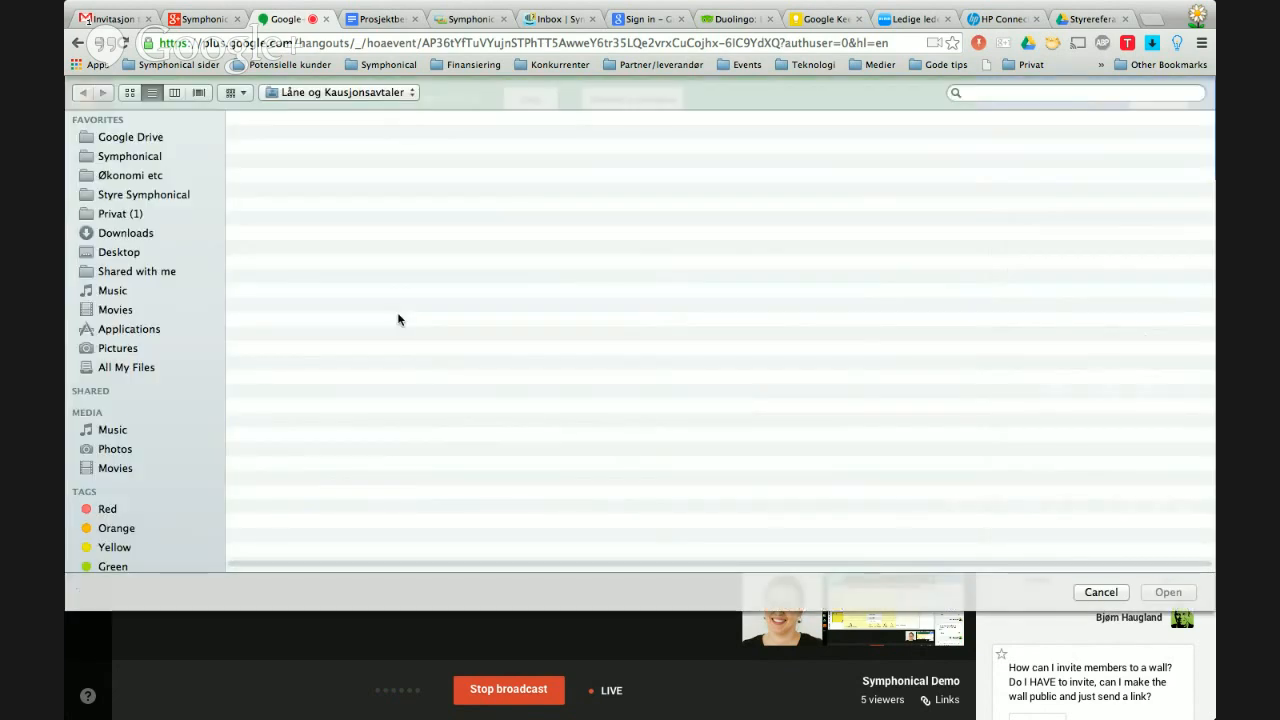
pyautogui.click(122, 256)
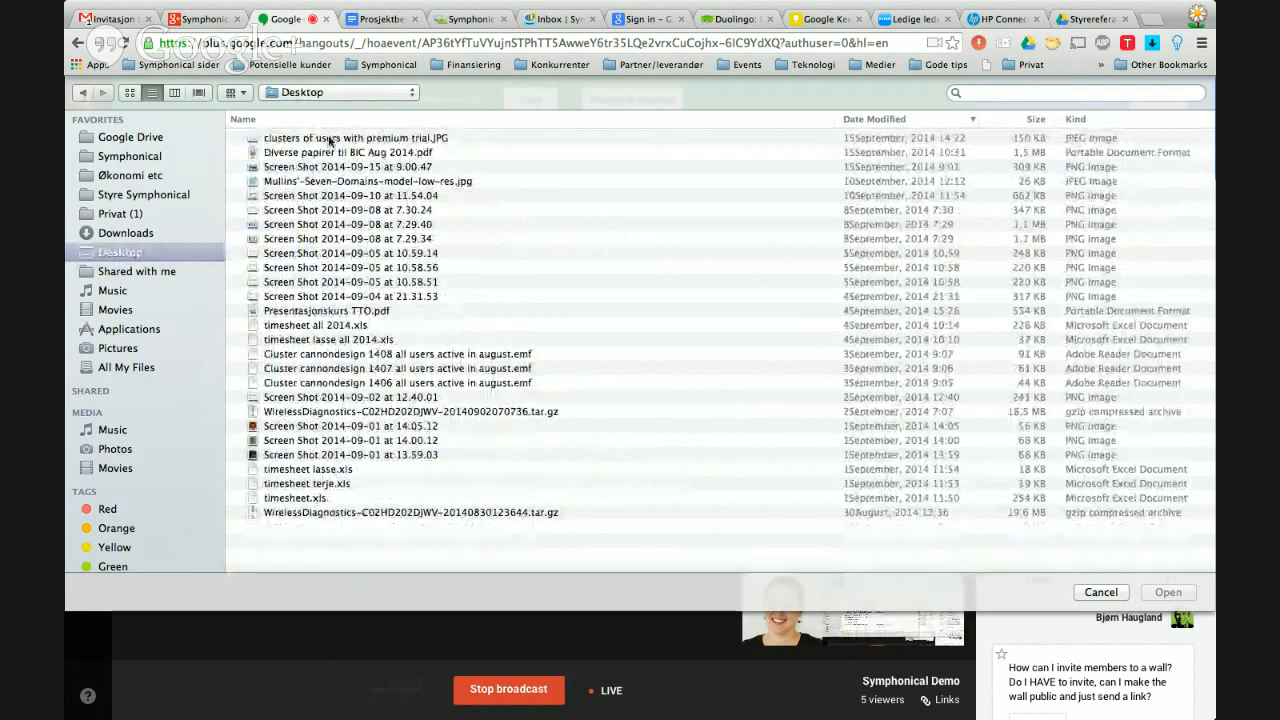
pyautogui.doubleClick(328, 138)
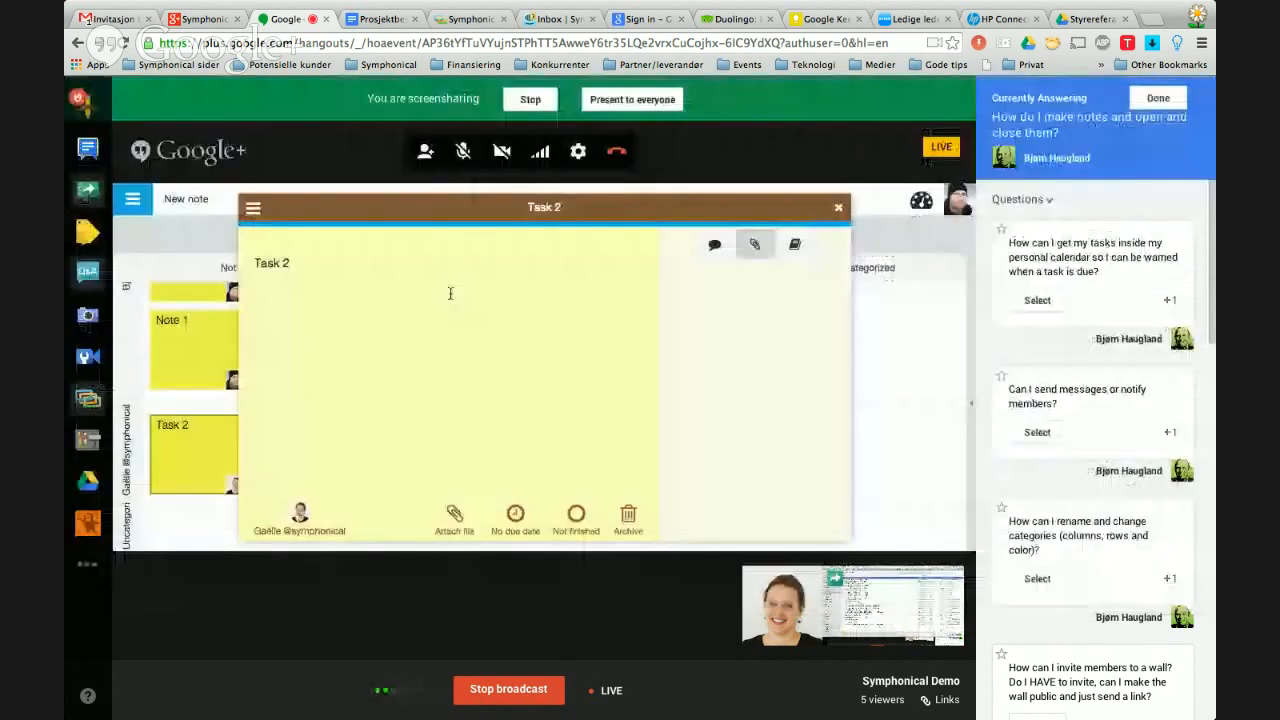
# Place the attached image in the Task 2 note's body below its title, and preview the attachment full size.
pyautogui.moveTo(762, 383); pyautogui.dragTo(349, 357)
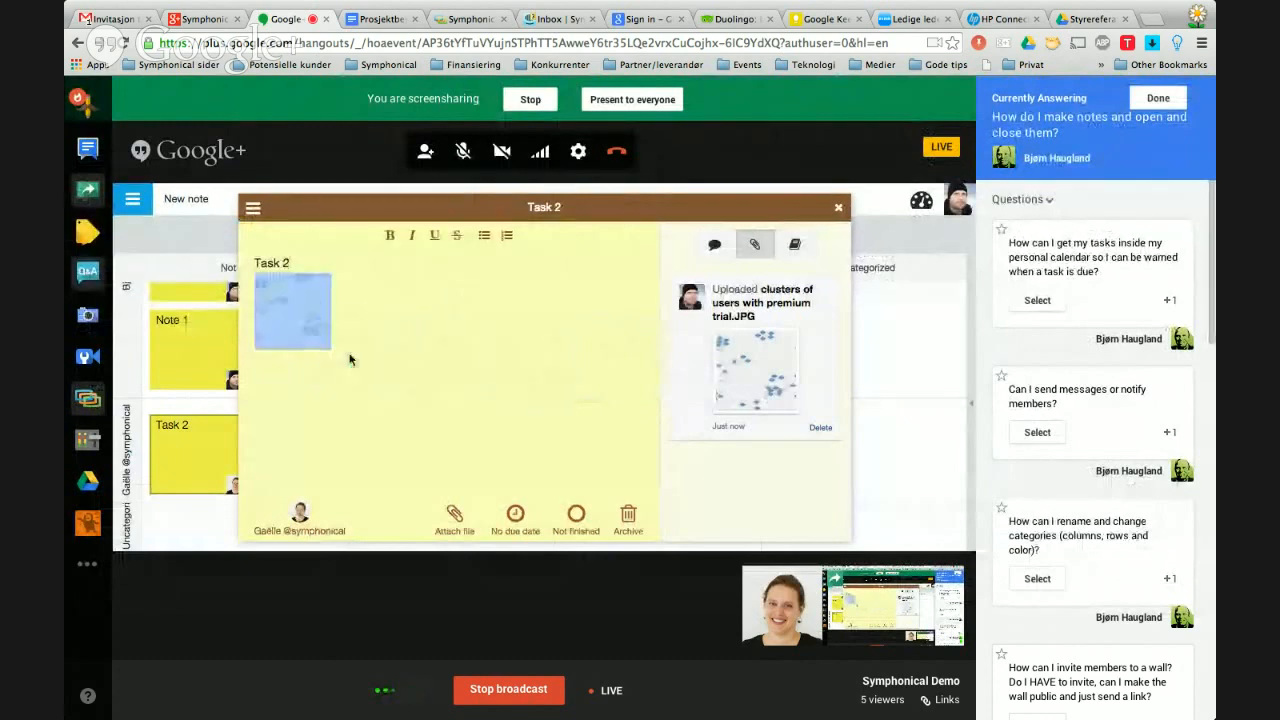
pyautogui.click(374, 349)
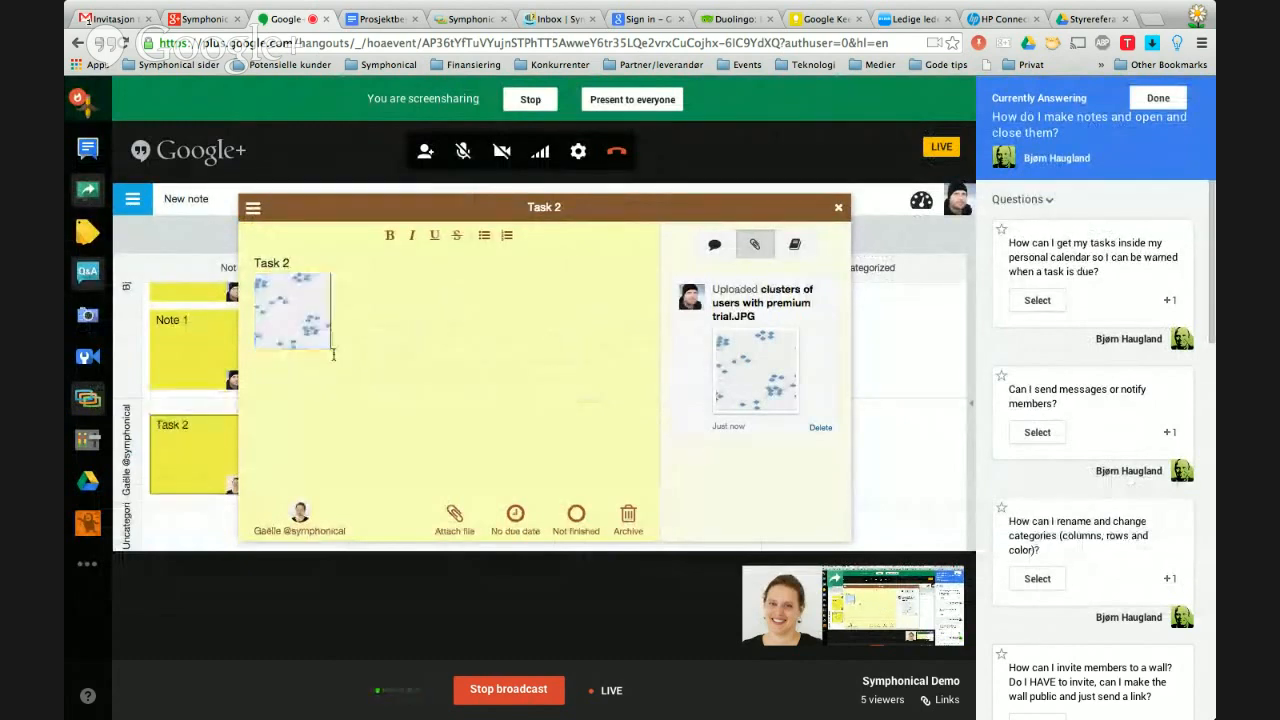
pyautogui.click(767, 381)
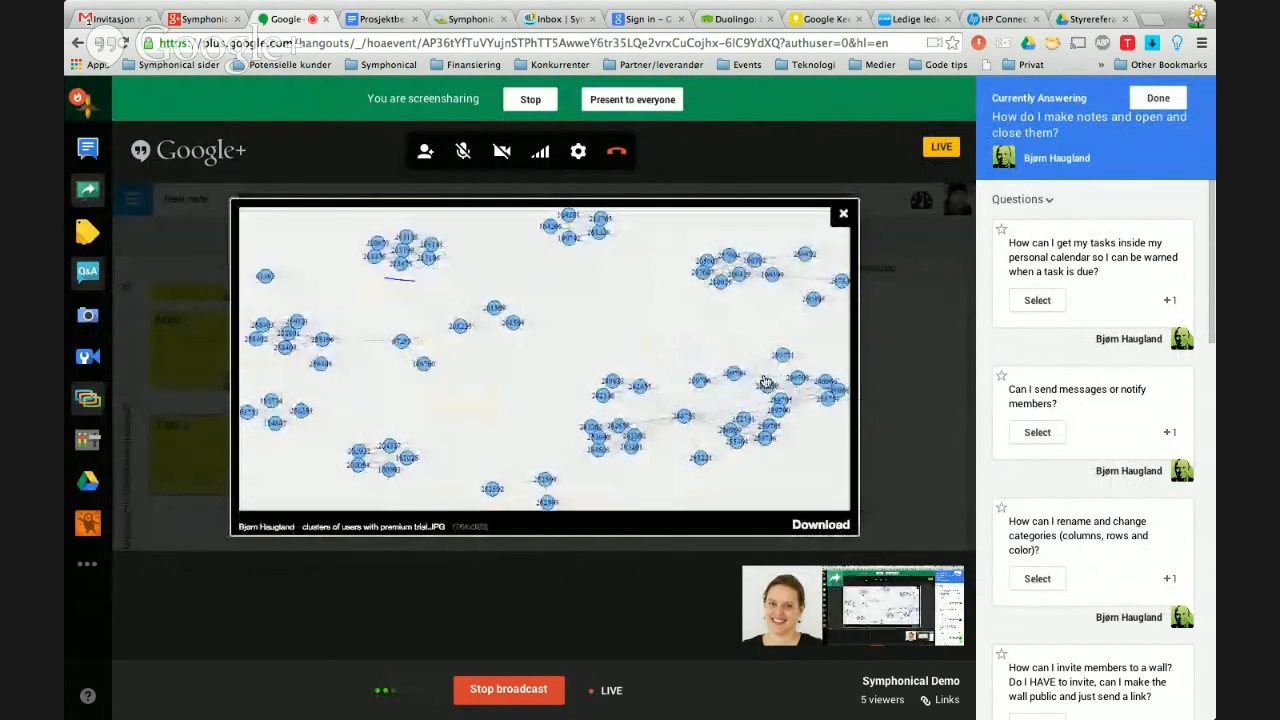
pyautogui.click(843, 214)
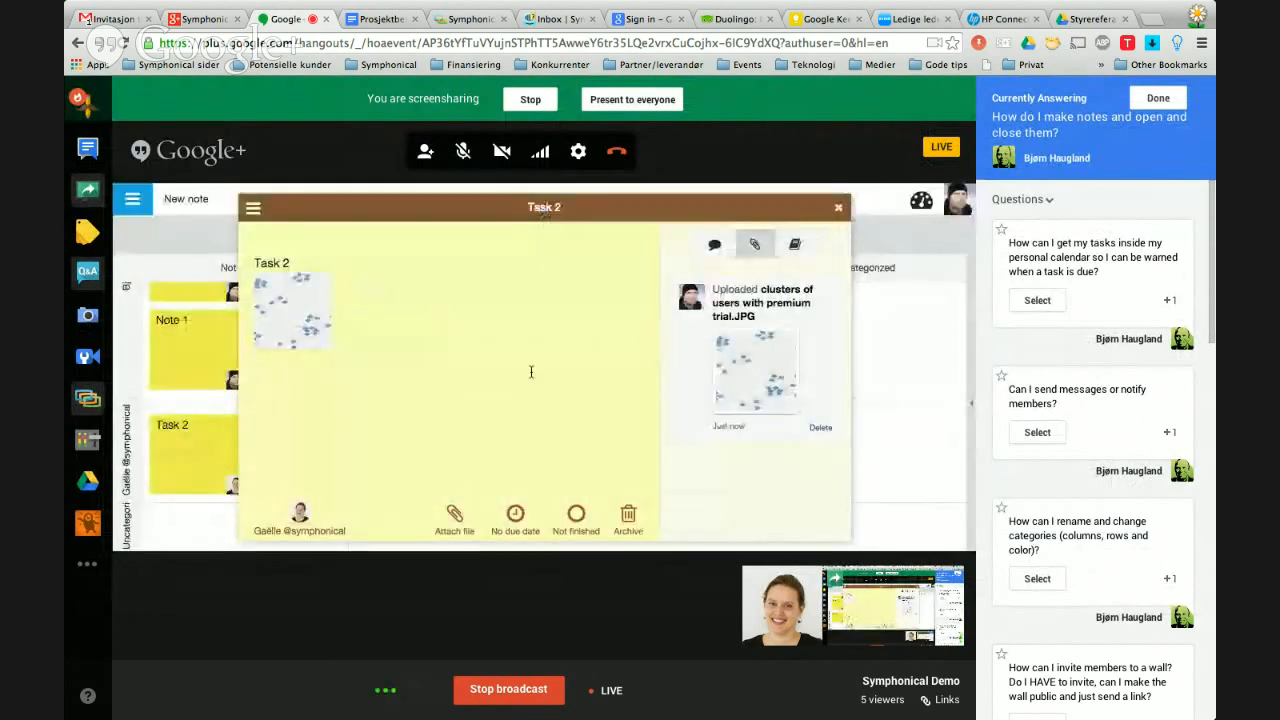
# Set the Task 2 note's due date to Tomorrow and close the note.
pyautogui.click(515, 514)
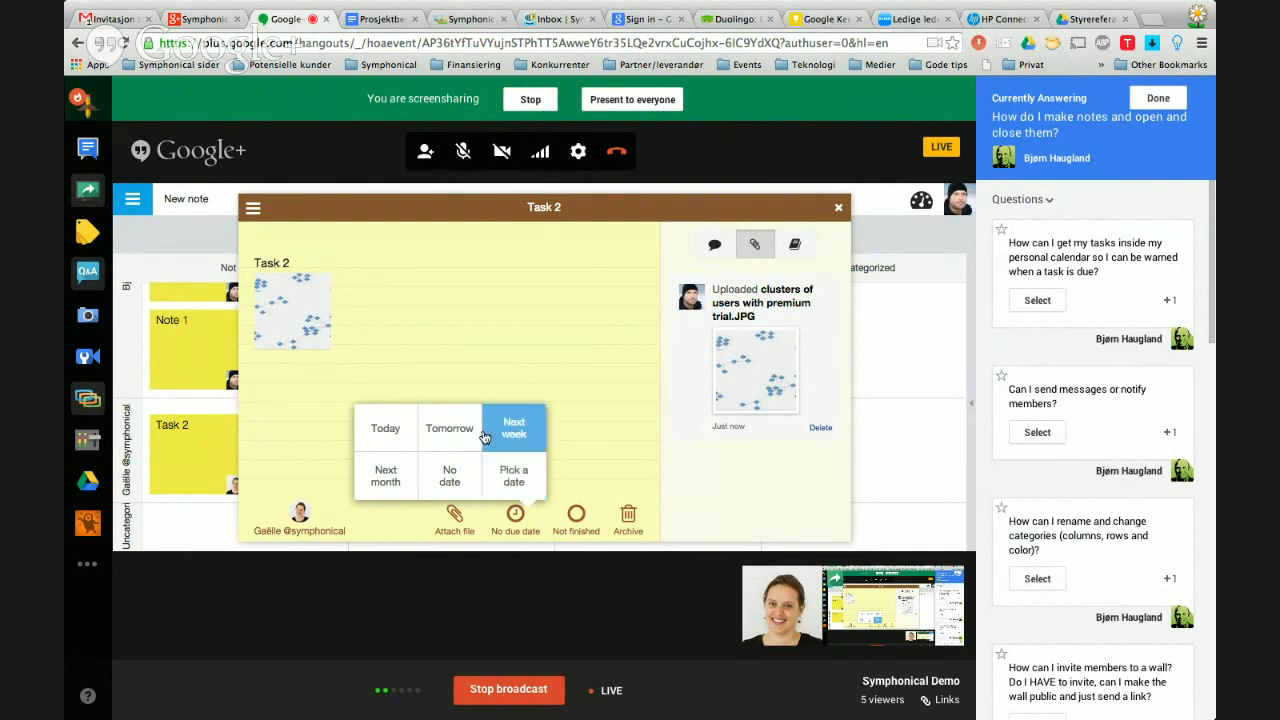
pyautogui.click(441, 431)
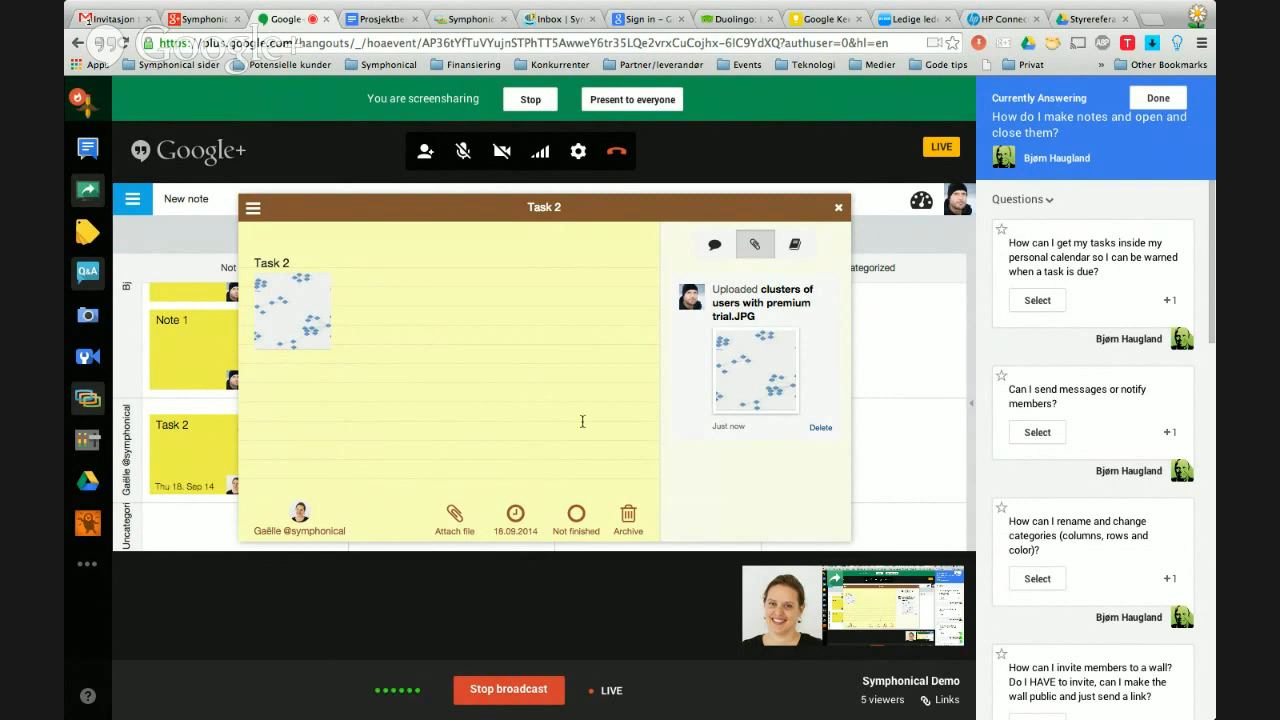
pyautogui.press('Escape')
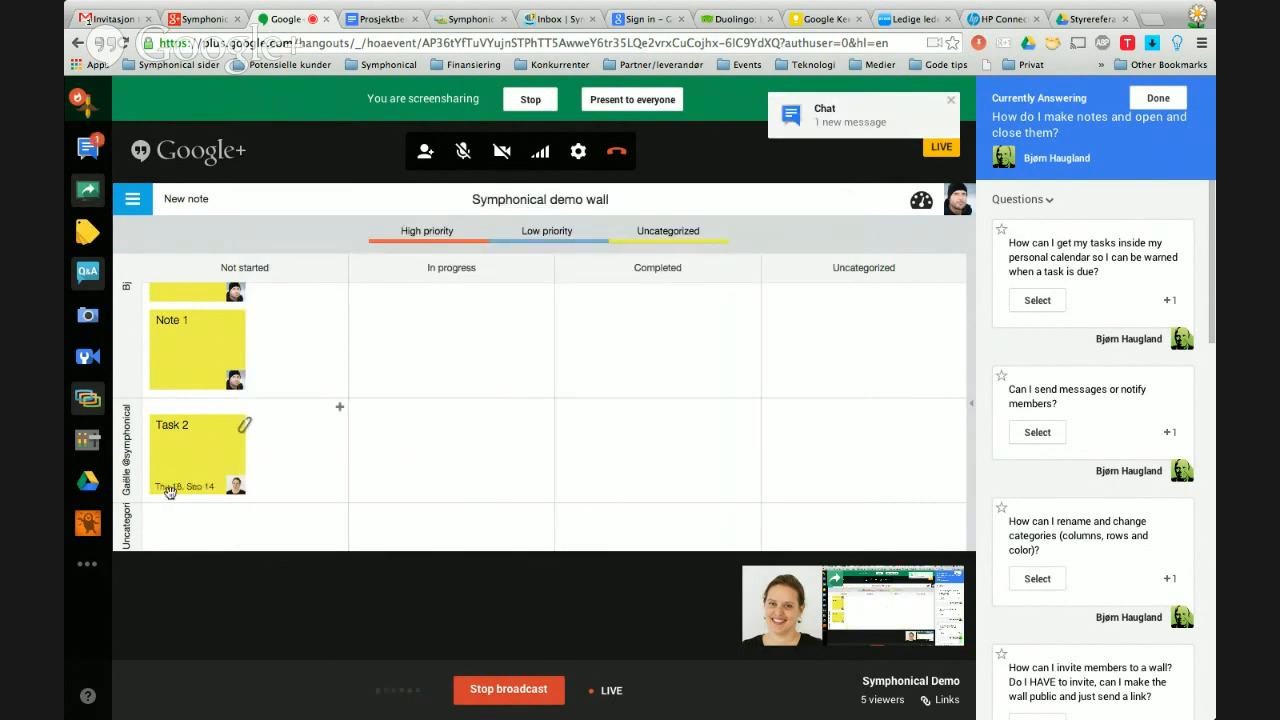
# Check the new chat message, then return to the Q&A and select the question "Can I send messages or notify members?".
pyautogui.click(856, 125)
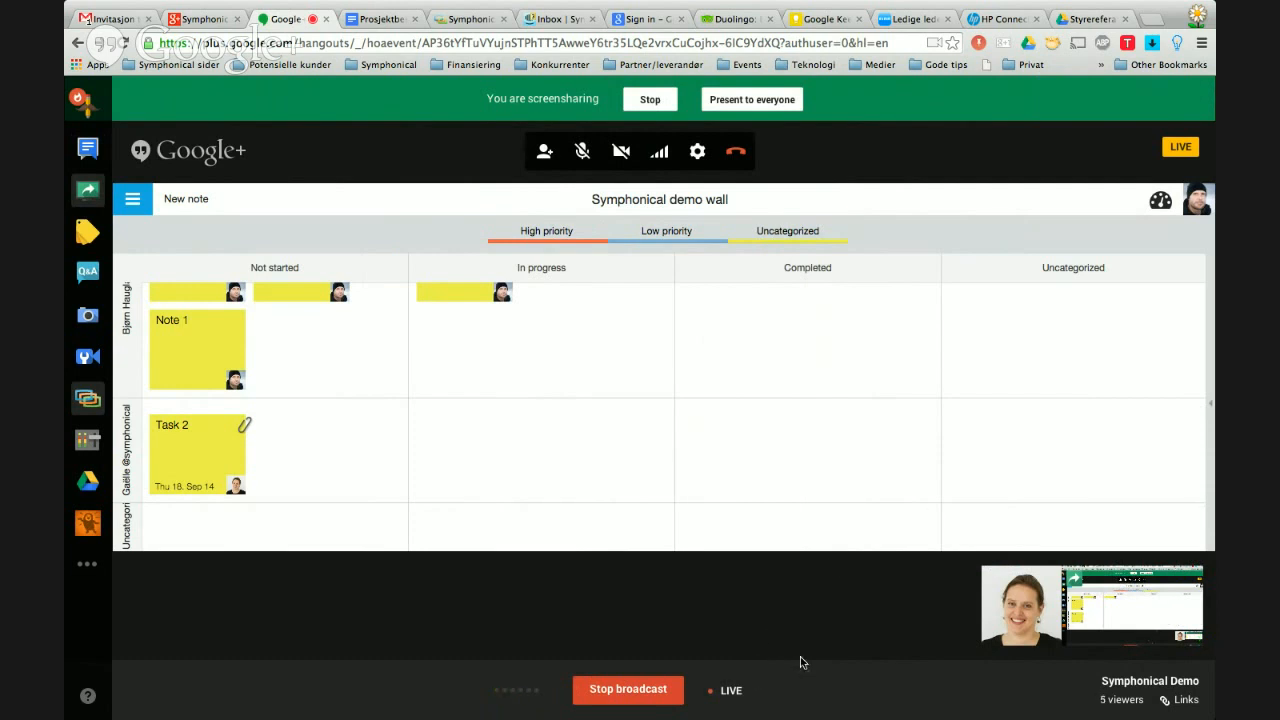
pyautogui.click(88, 270)
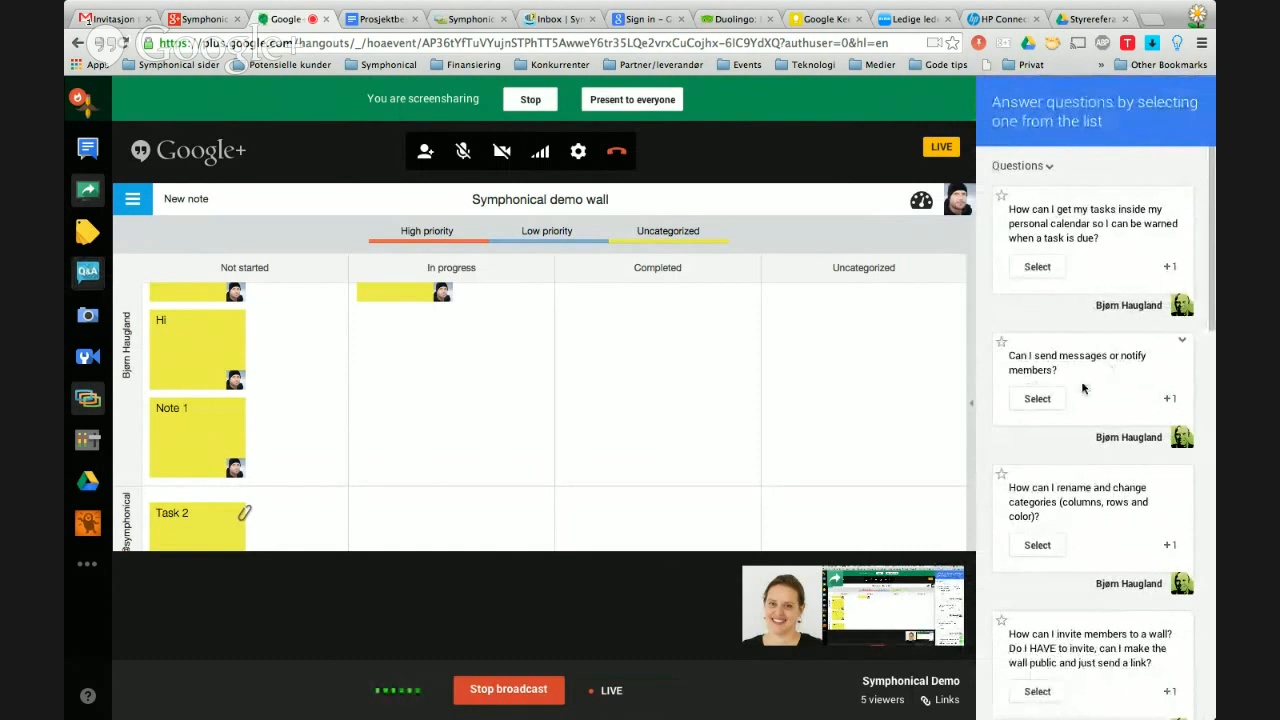
pyautogui.click(1042, 399)
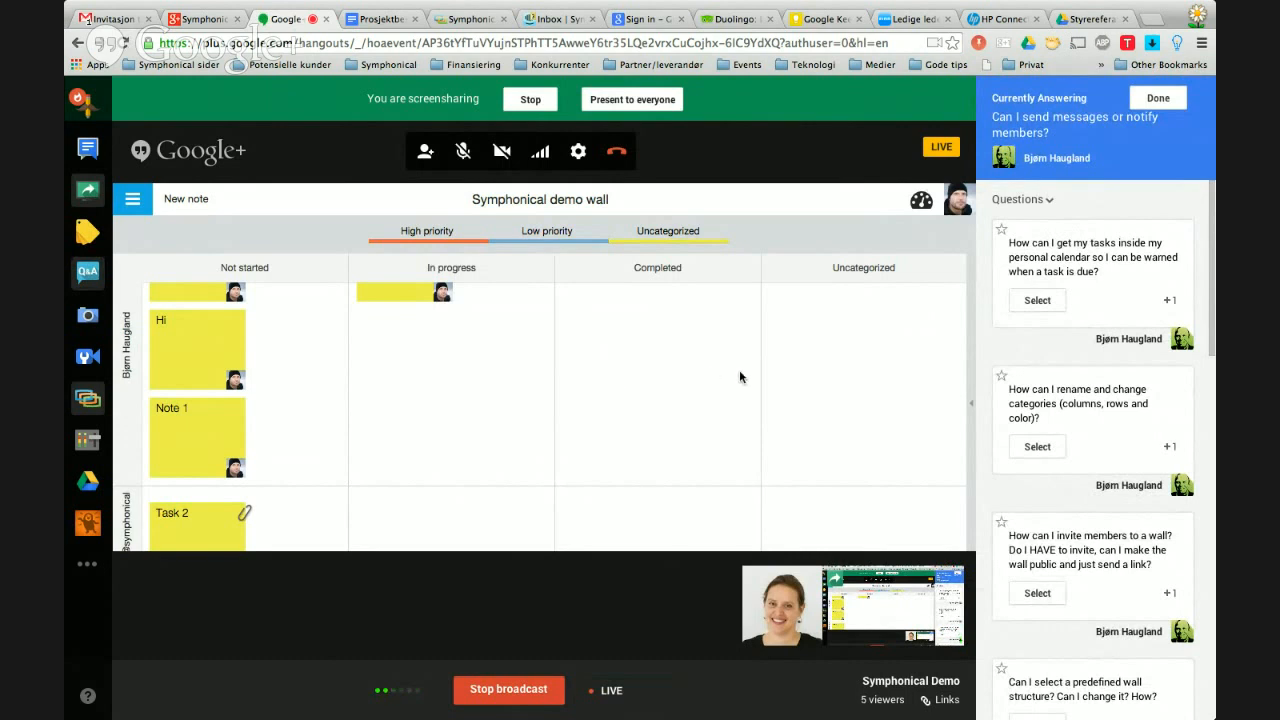
# Email the wall collaborator a greeting with "please respond to this one, :-)", send a copy to yourself, and mark the current question as done.
pyautogui.click(972, 405)
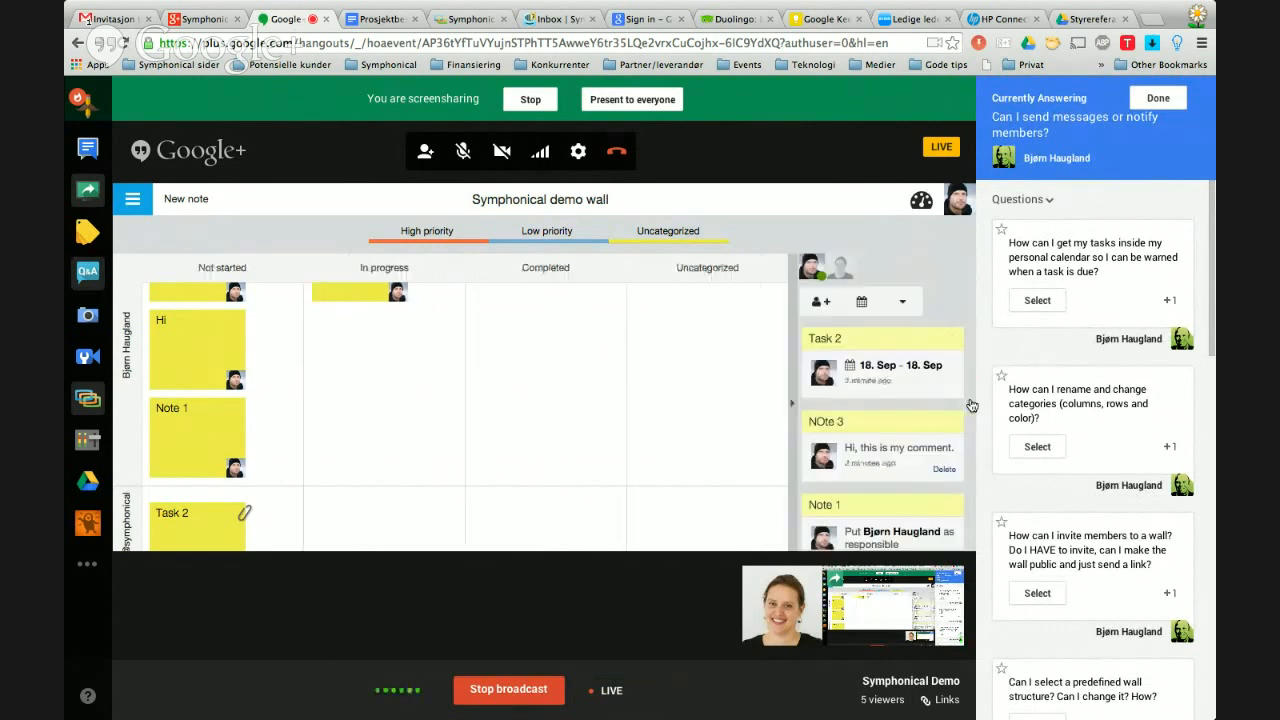
pyautogui.click(904, 305)
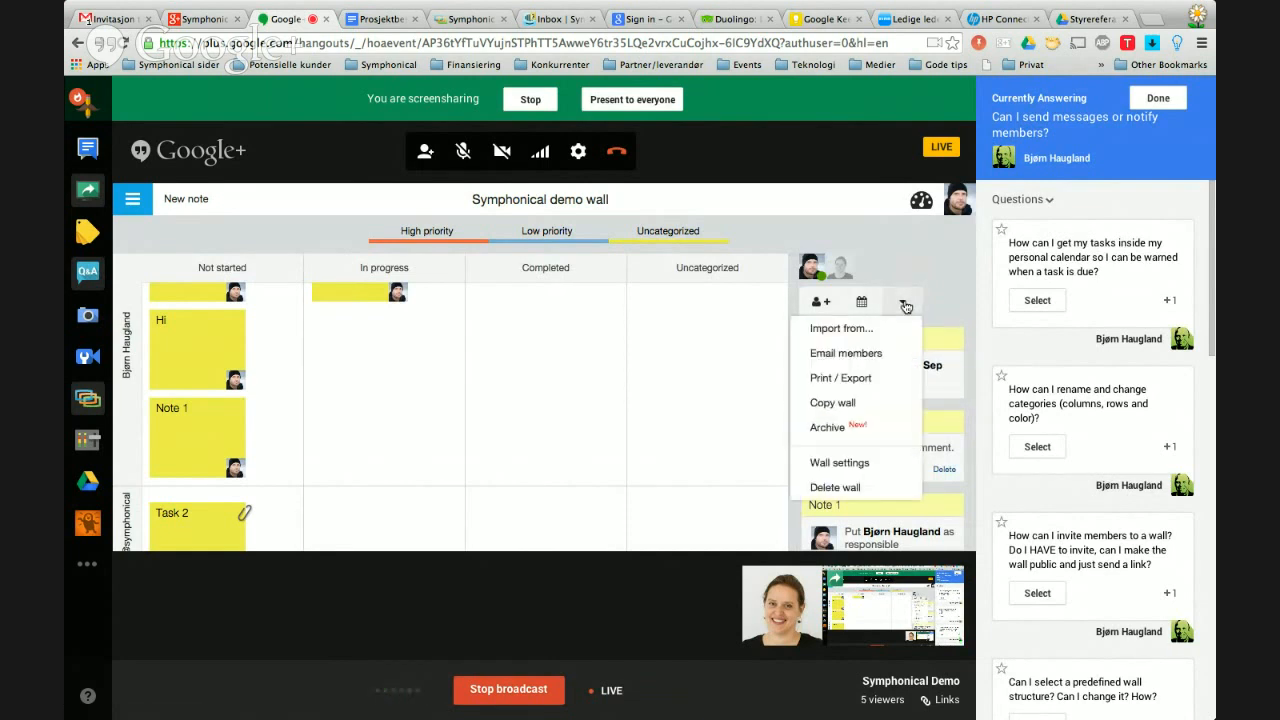
pyautogui.click(846, 354)
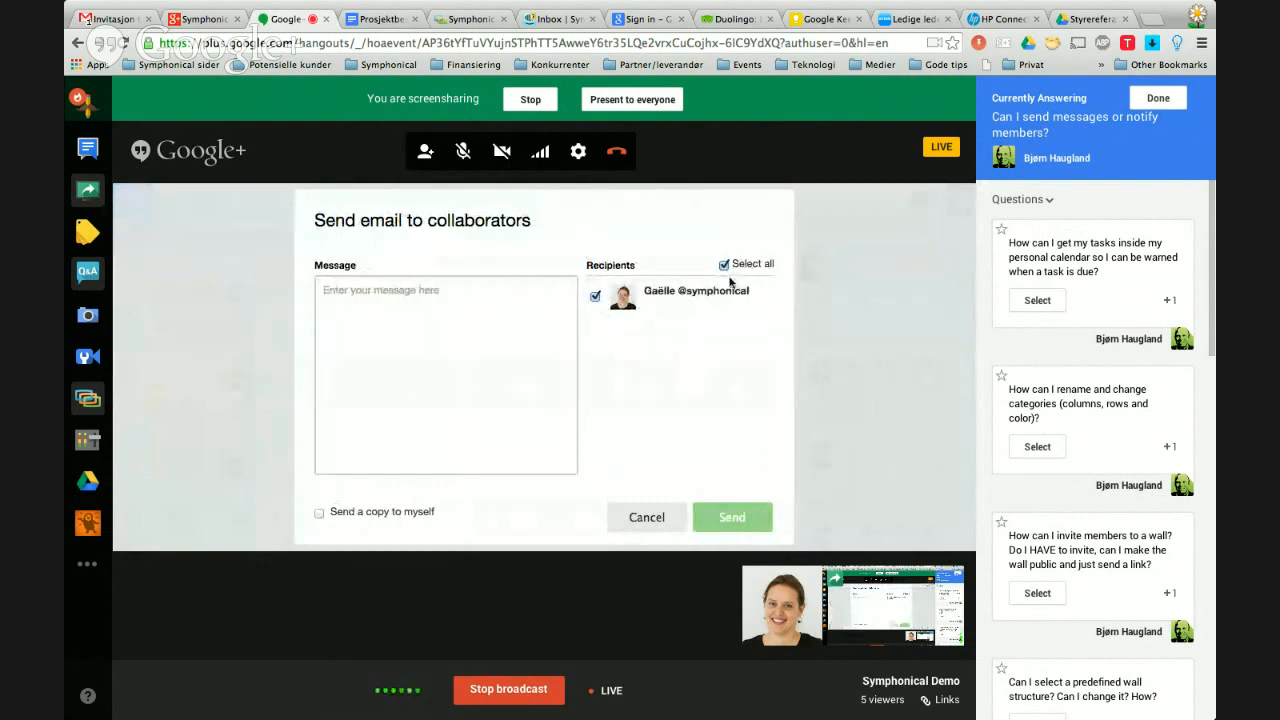
pyautogui.click(342, 310)
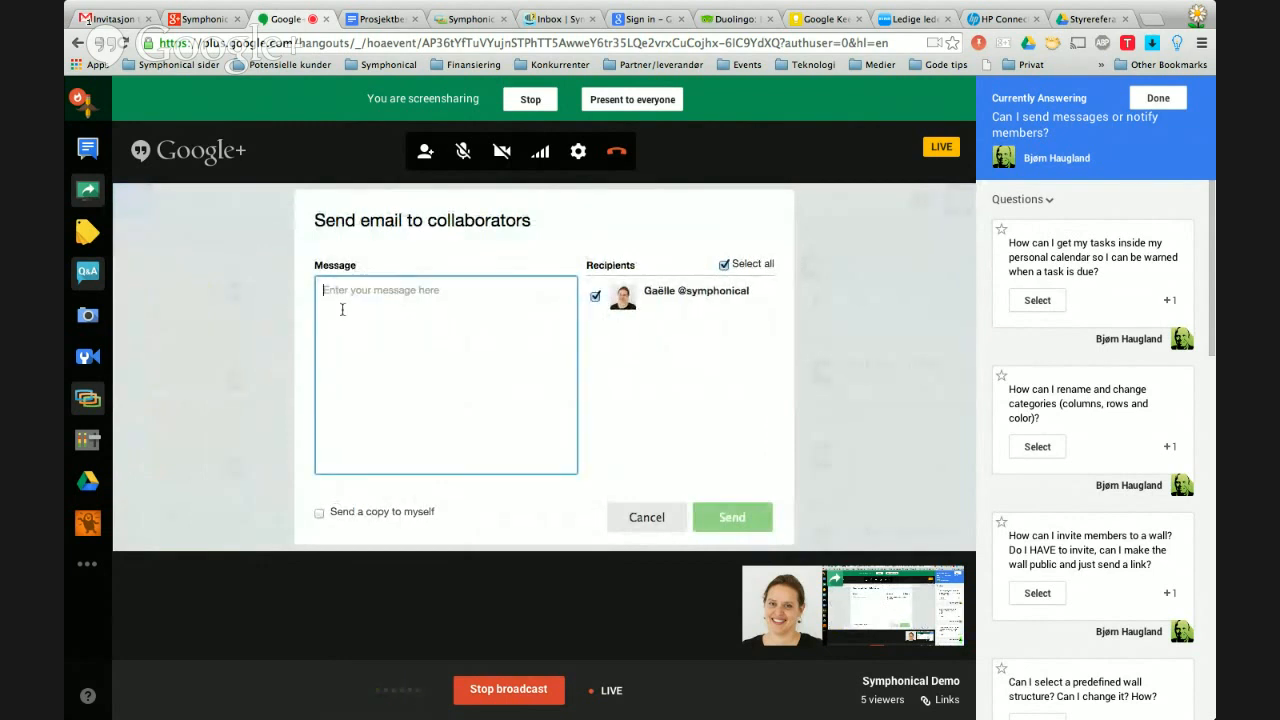
pyautogui.write('Hi Gaelle, please re')
pyautogui.write('spond')
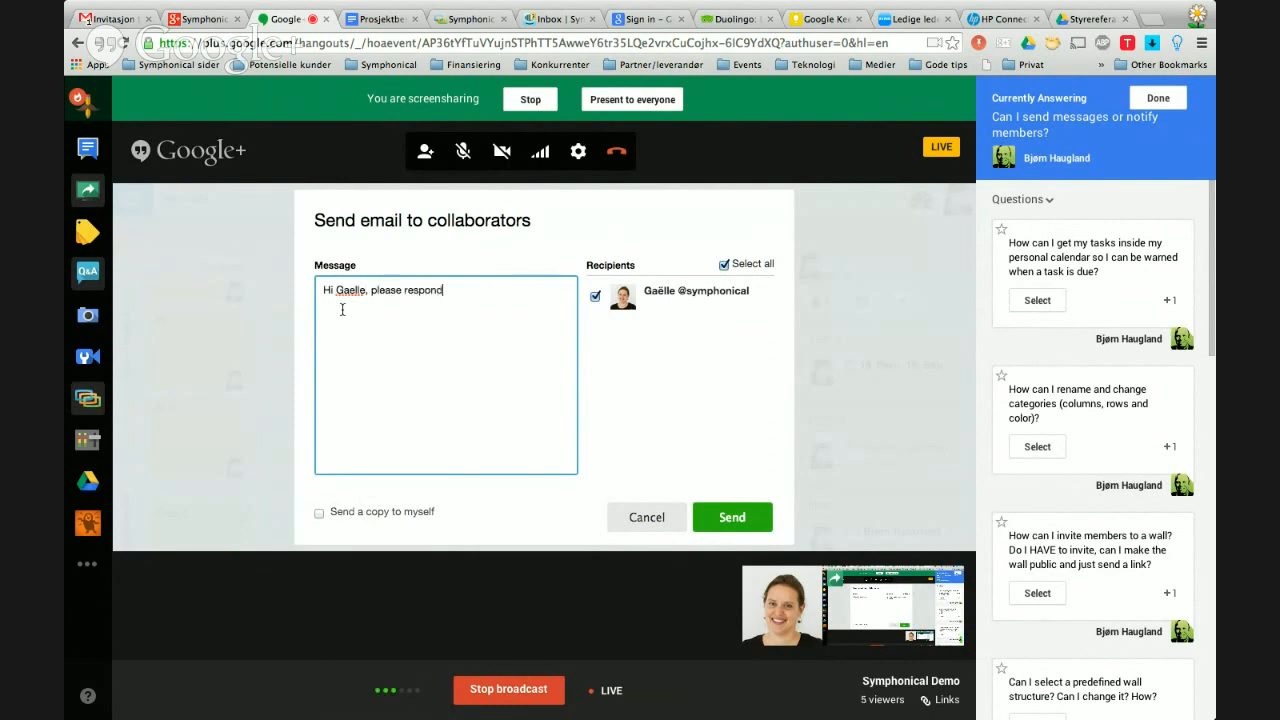
pyautogui.write(' to this one, :-)')
pyautogui.click(319, 514)
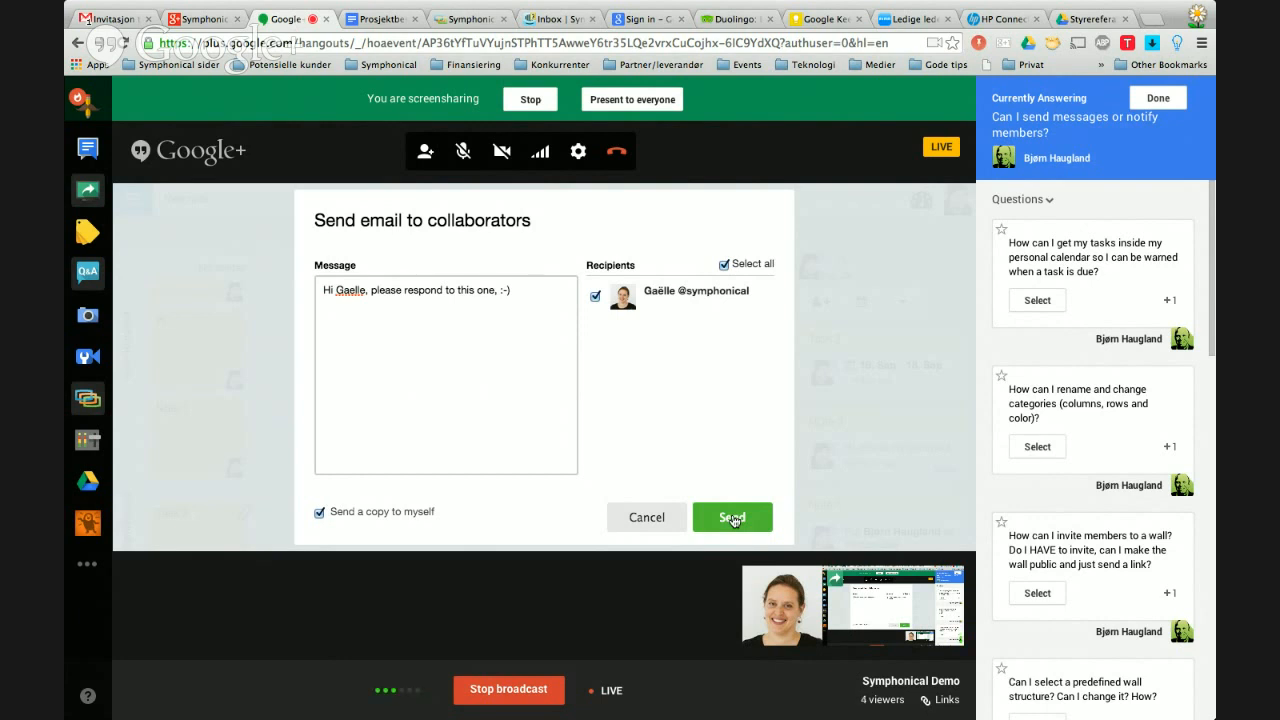
pyautogui.click(732, 518)
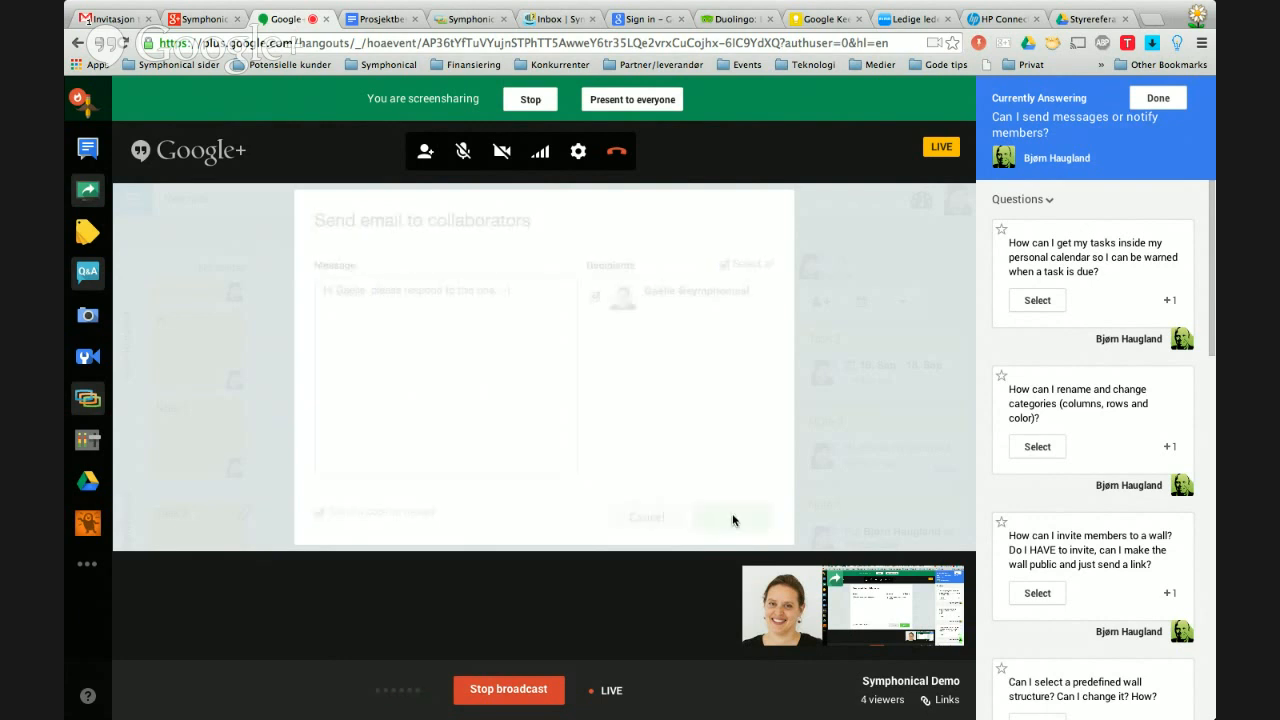
pyautogui.click(1161, 104)
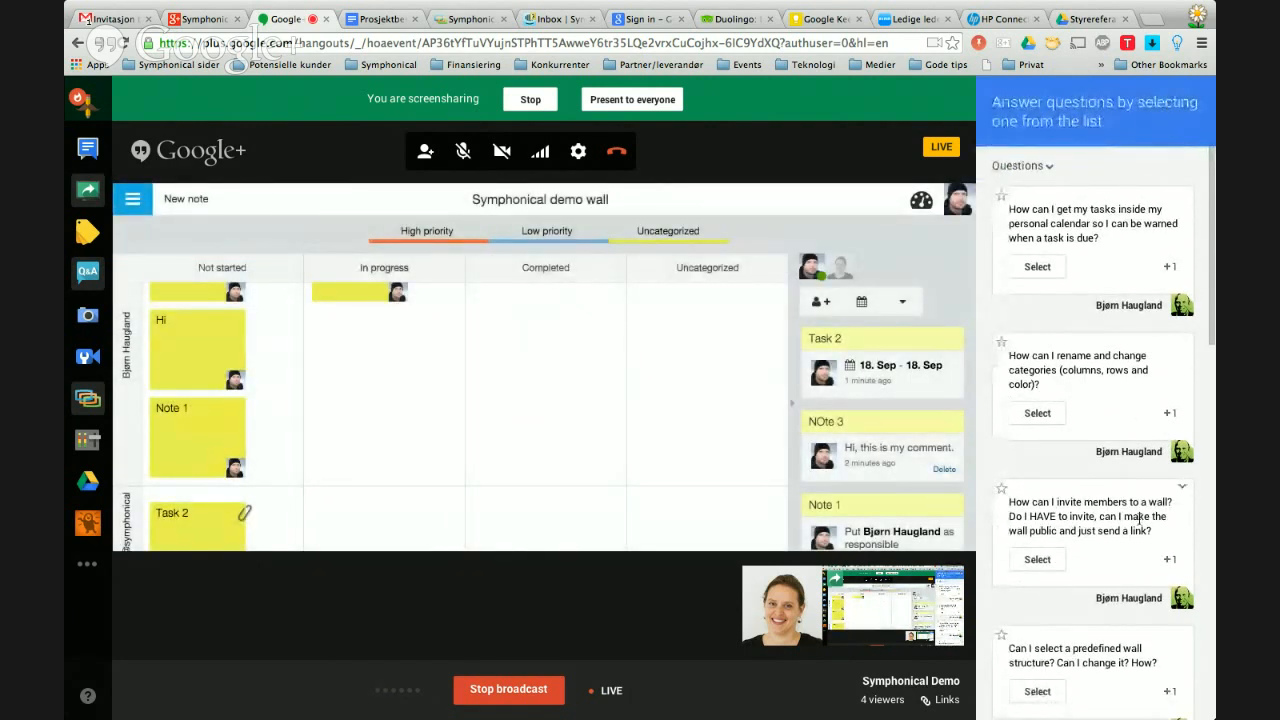
# Search the wall's member suggestions using the start of a first name, and close the invitation without inviting anyone.
pyautogui.scroll(-1, 1130, 500)
pyautogui.scroll(-2, 1140, 523)
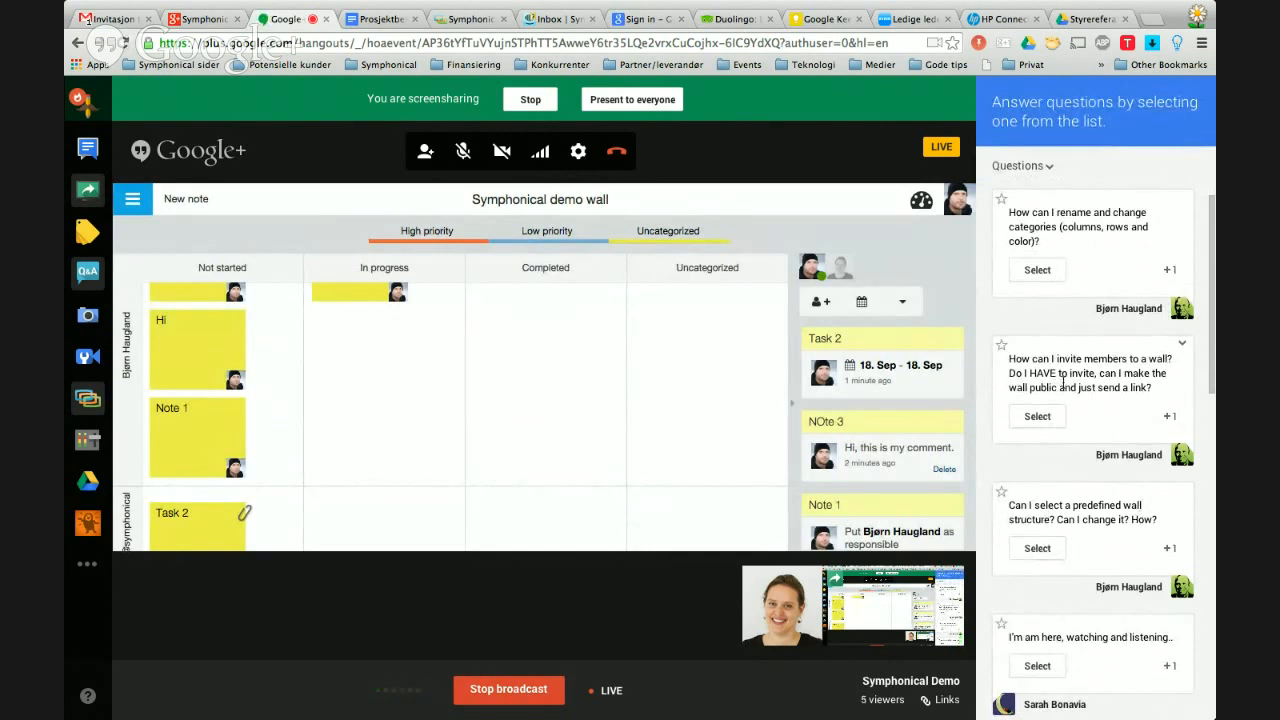
pyautogui.click(820, 303)
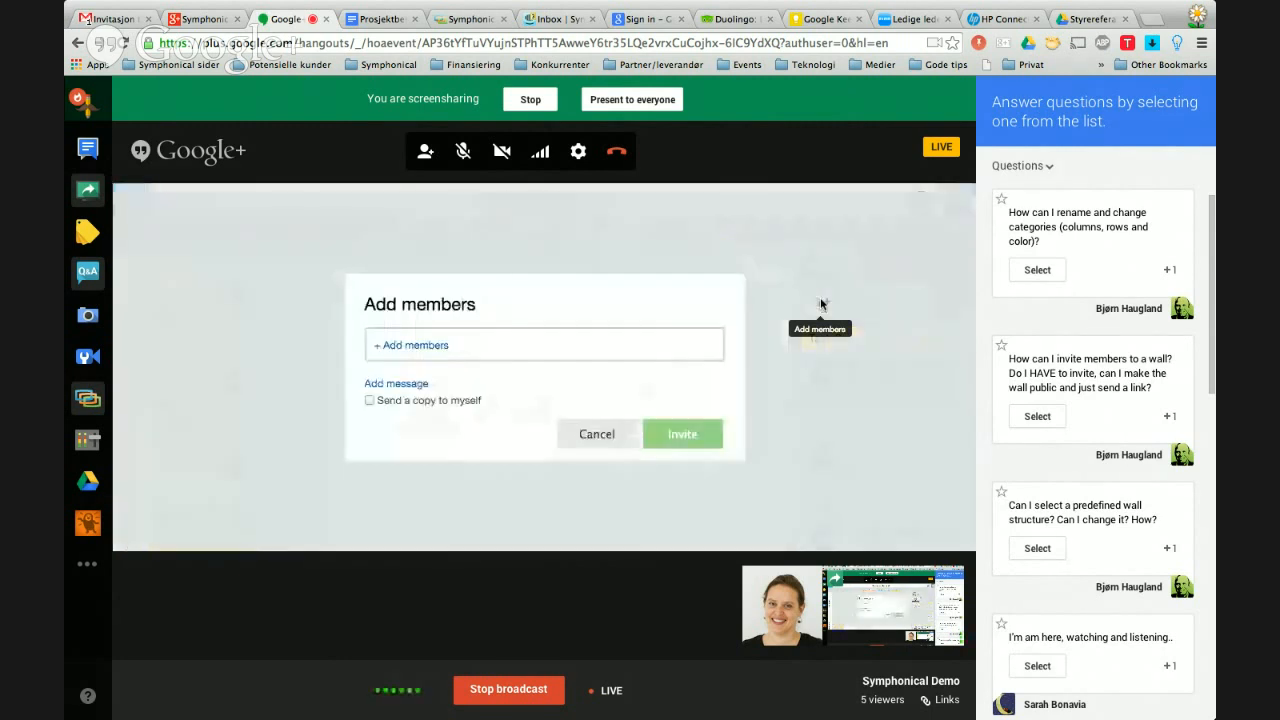
pyautogui.click(436, 348)
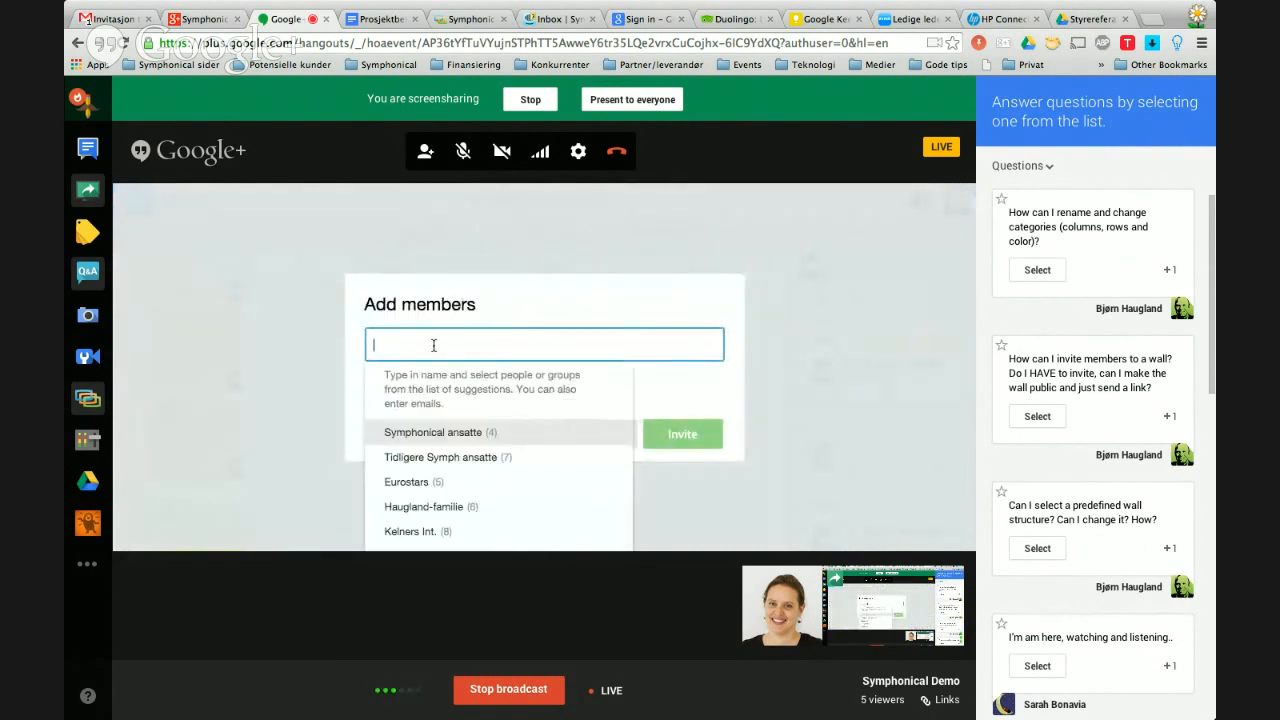
pyautogui.write('bjø')
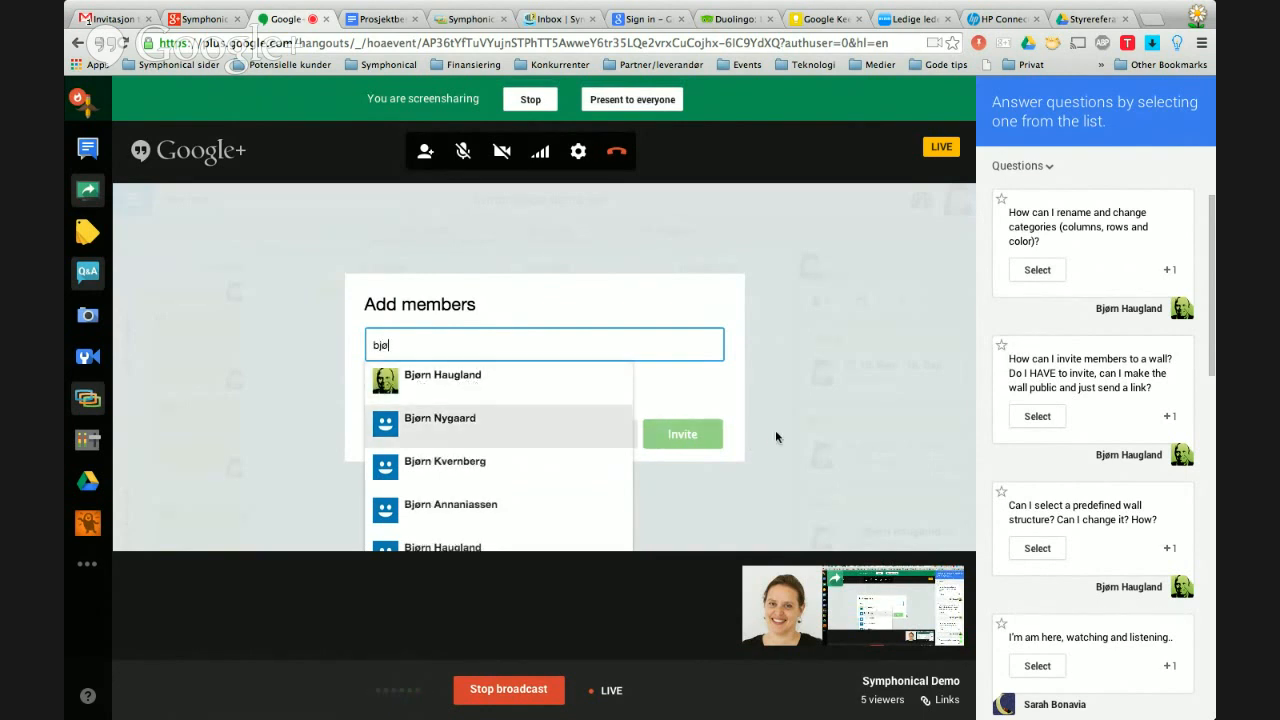
pyautogui.press('Escape')
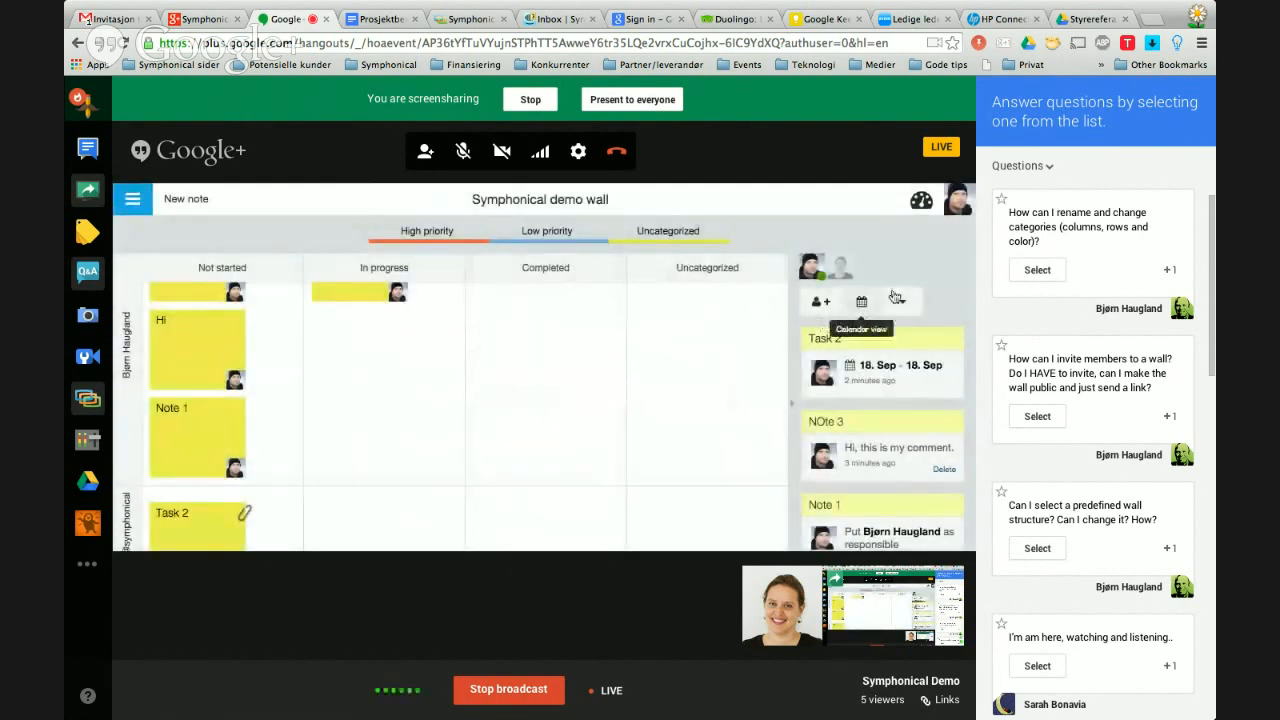
# Open the wall settings and select the public wall link under Public settings, leaving the settings unchanged.
pyautogui.click(904, 306)
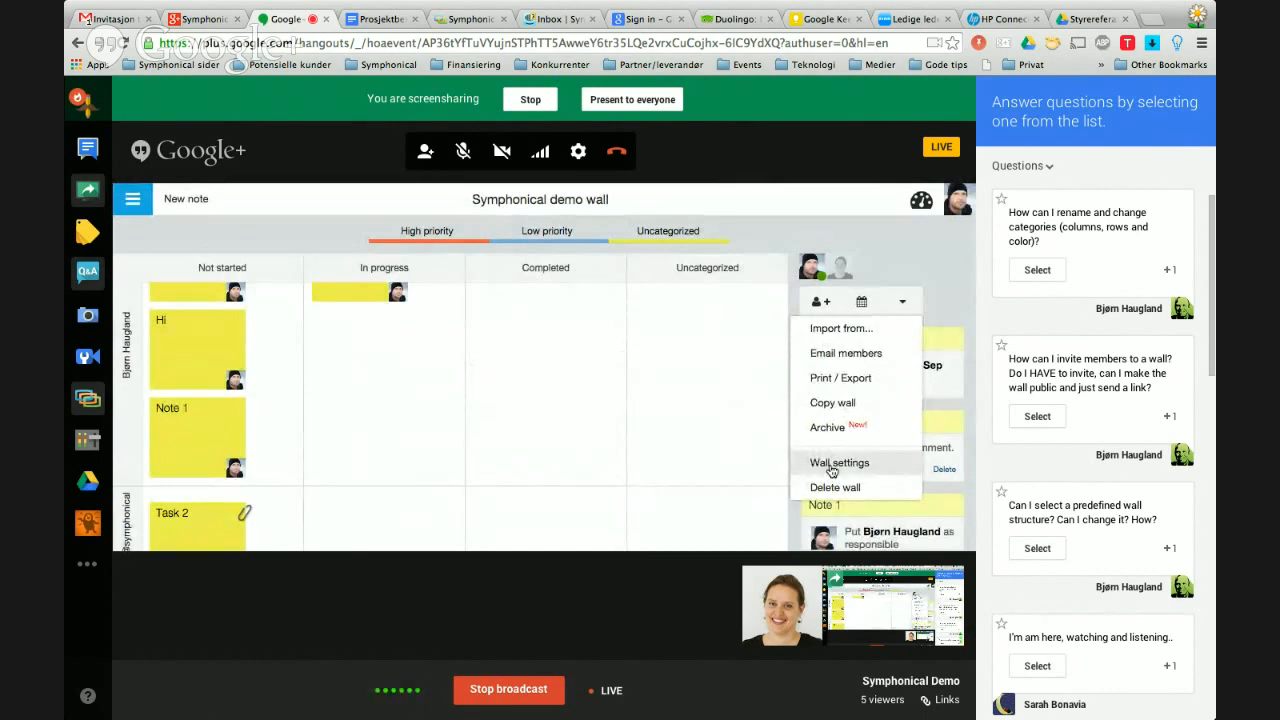
pyautogui.click(832, 464)
pyautogui.scroll(-1, 690, 437)
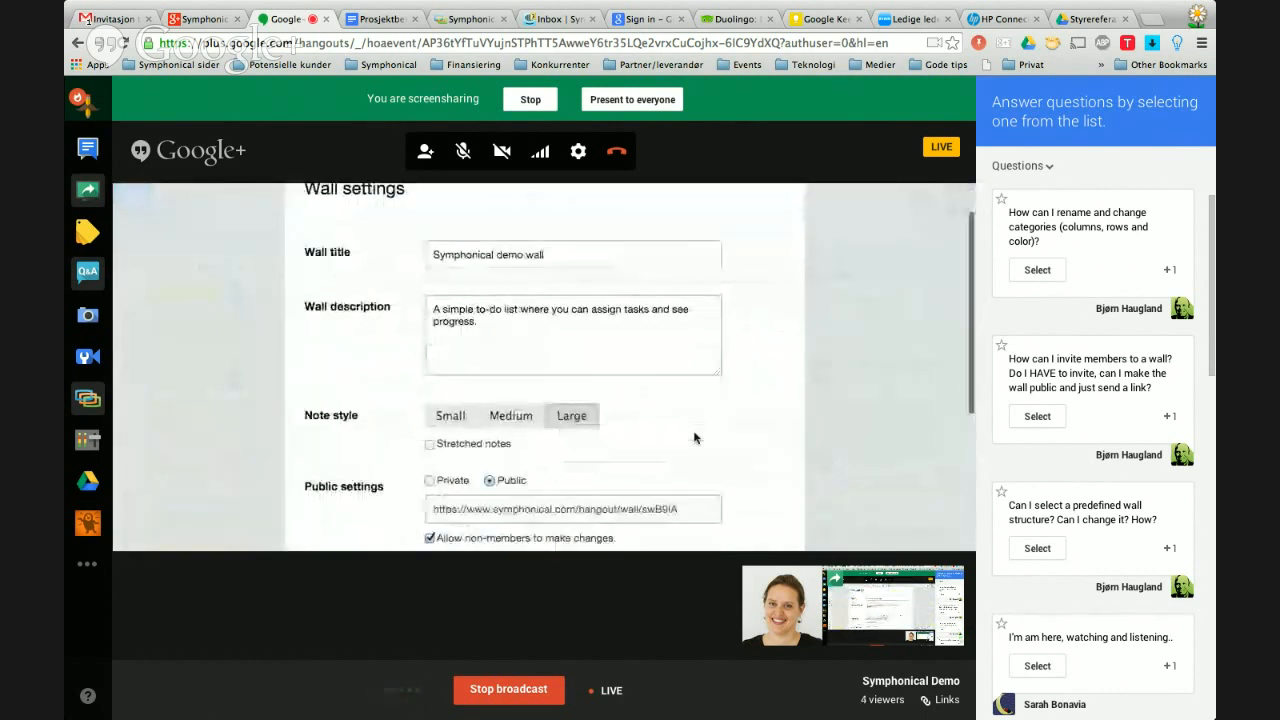
pyautogui.scroll(-1, 695, 437)
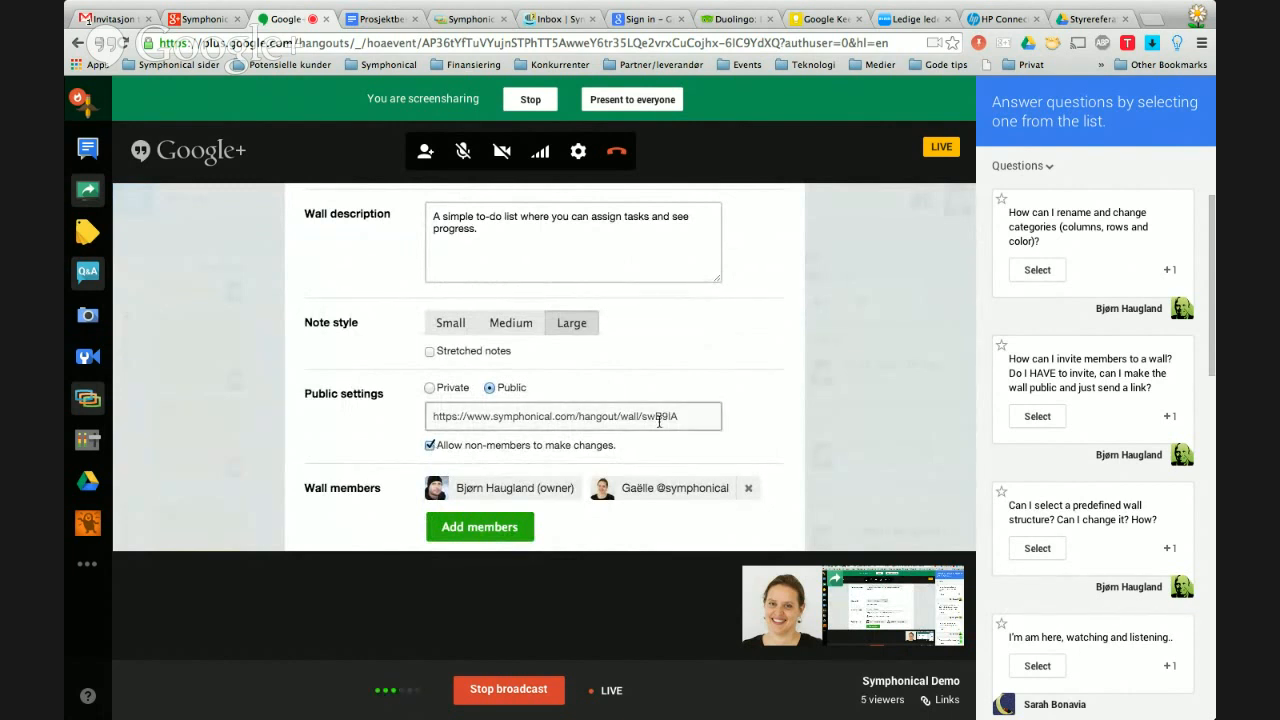
pyautogui.moveTo(688, 419); pyautogui.dragTo(423, 419)
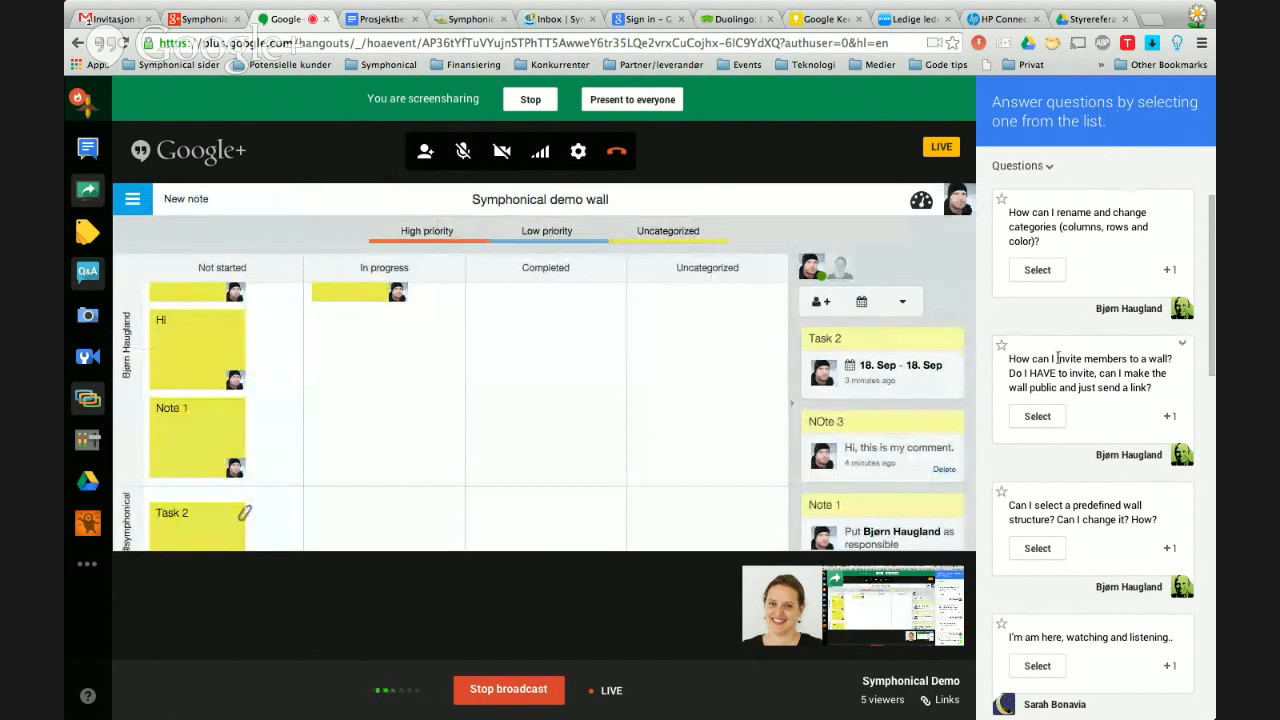
# Review the remaining questions down to the one about finishing notes, and mark Note 1 as finished.
pyautogui.scroll(-2, 1114, 555)
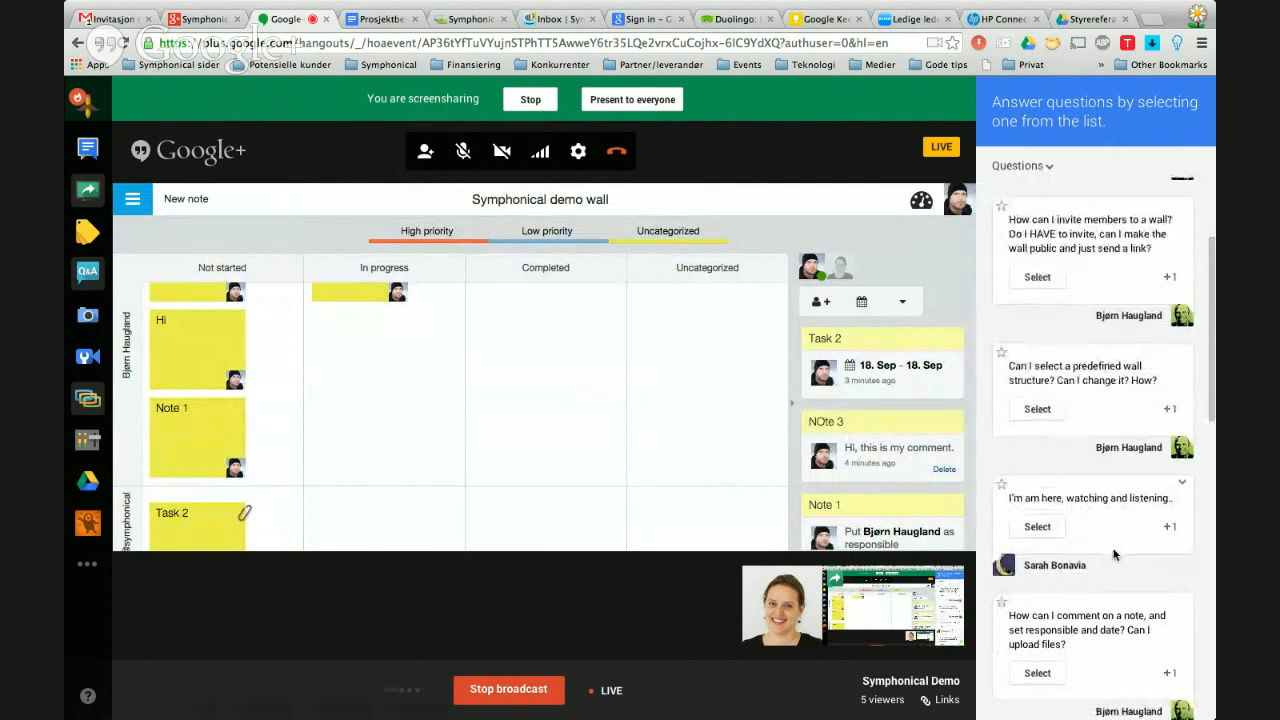
pyautogui.scroll(-2, 1148, 571)
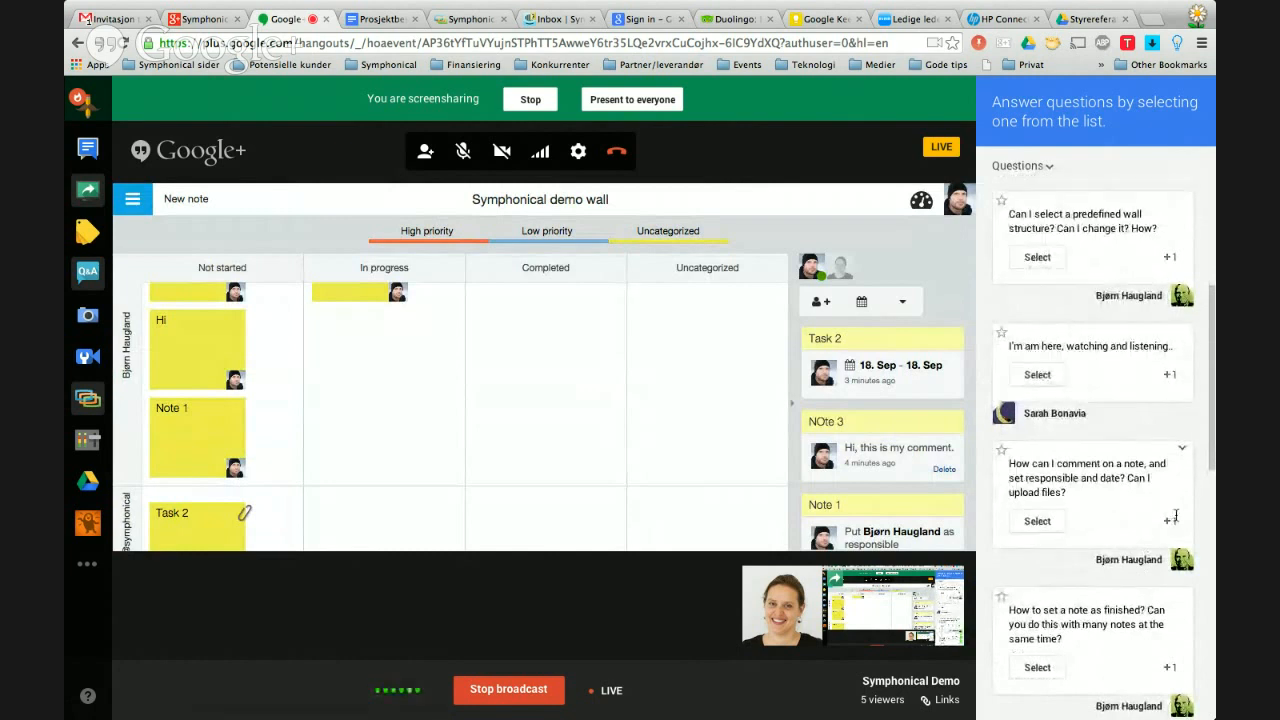
pyautogui.scroll(-1, 1105, 516)
pyautogui.scroll(-1, 1105, 516)
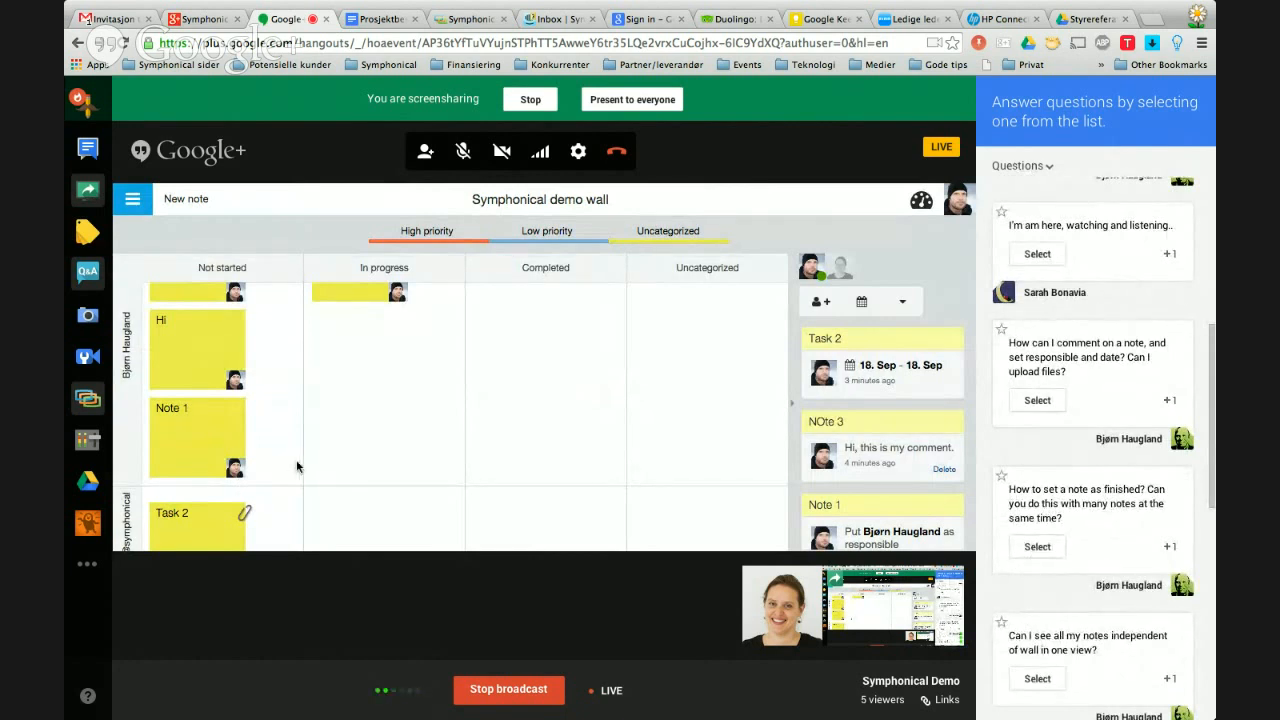
pyautogui.click(196, 443)
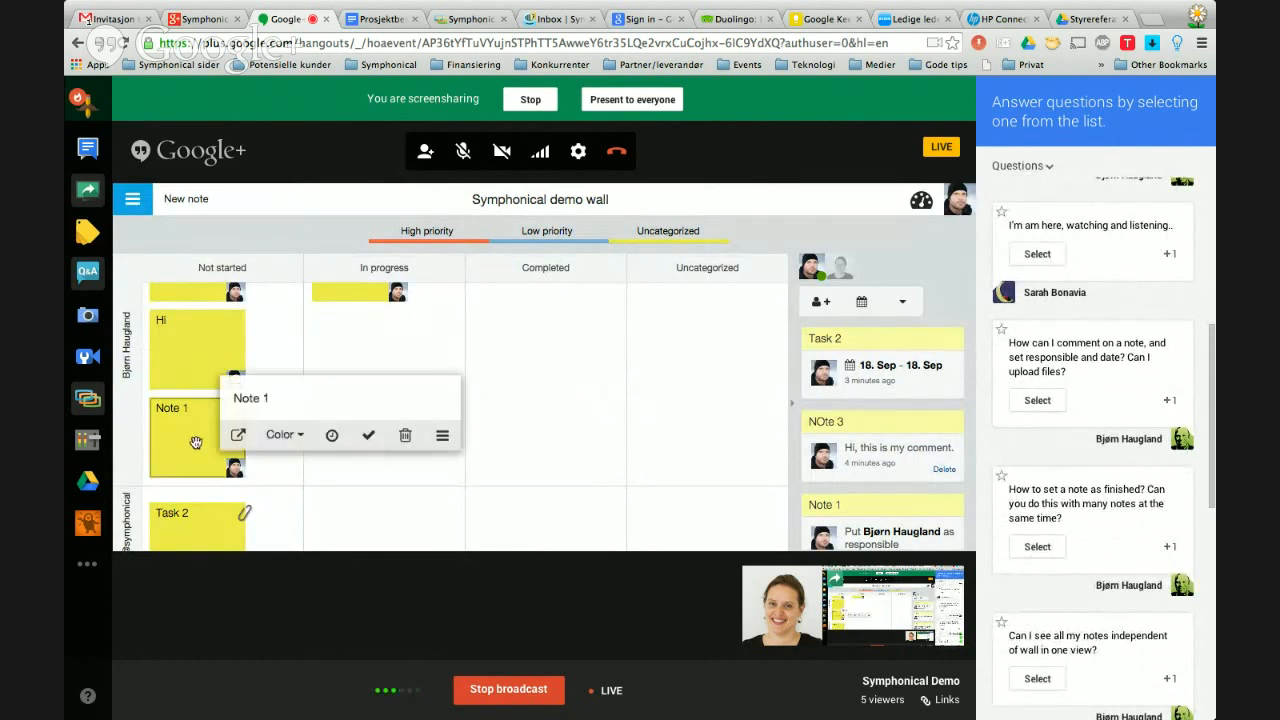
pyautogui.click(367, 441)
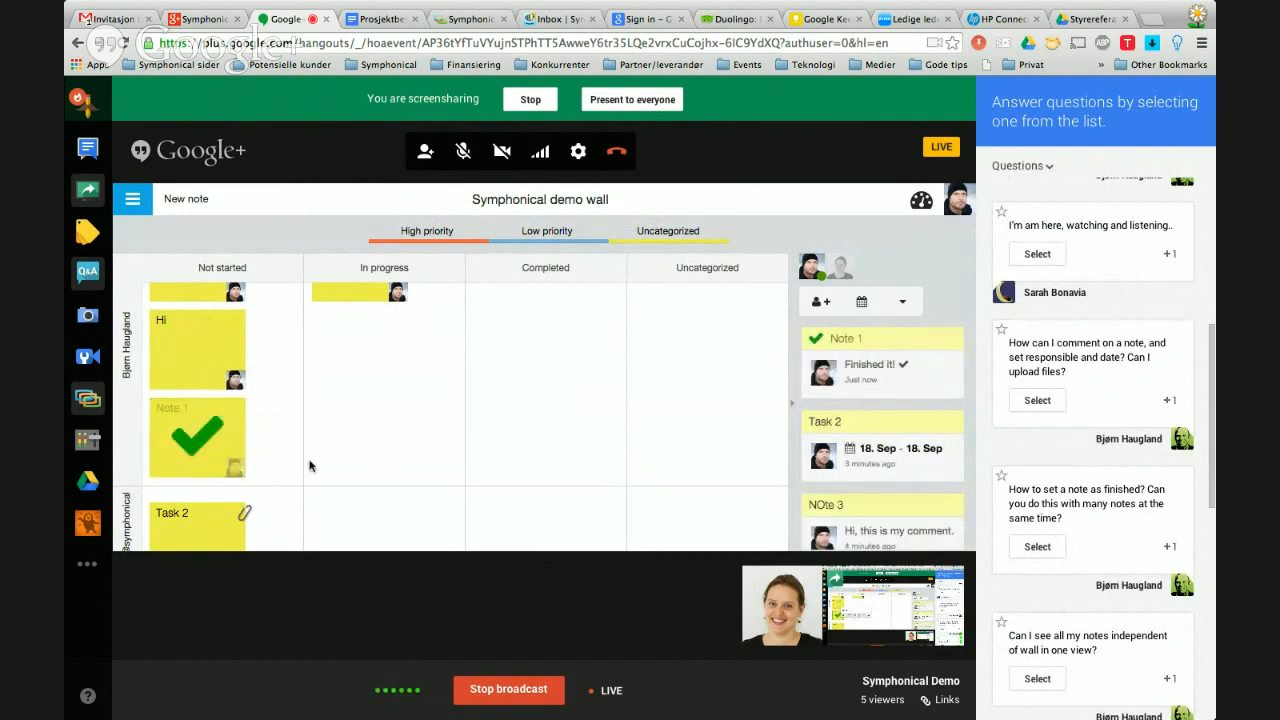
# Mark the Task 1 and Hi notes as finished together, and move them along with Note 1 and NOte 3 into the Completed column.
pyautogui.scroll(2, 266, 434)
pyautogui.moveTo(265, 464); pyautogui.dragTo(168, 338)
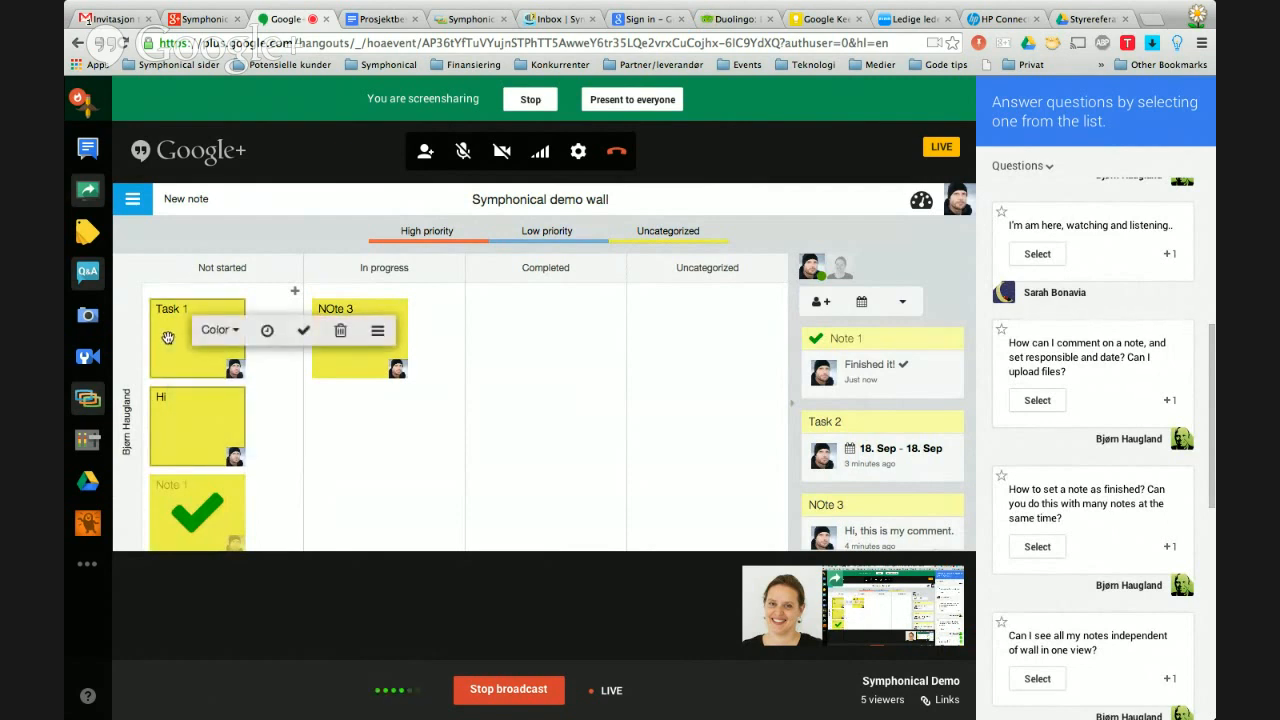
pyautogui.click(305, 337)
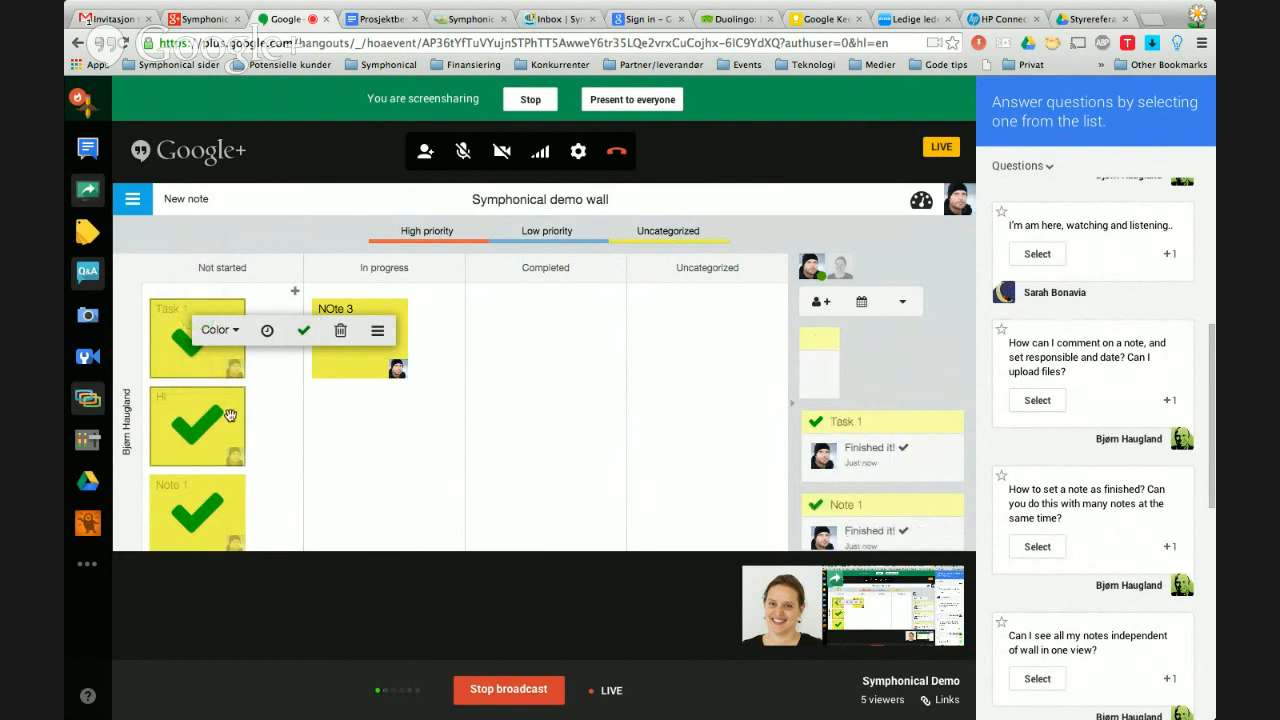
pyautogui.moveTo(230, 415); pyautogui.dragTo(587, 366)
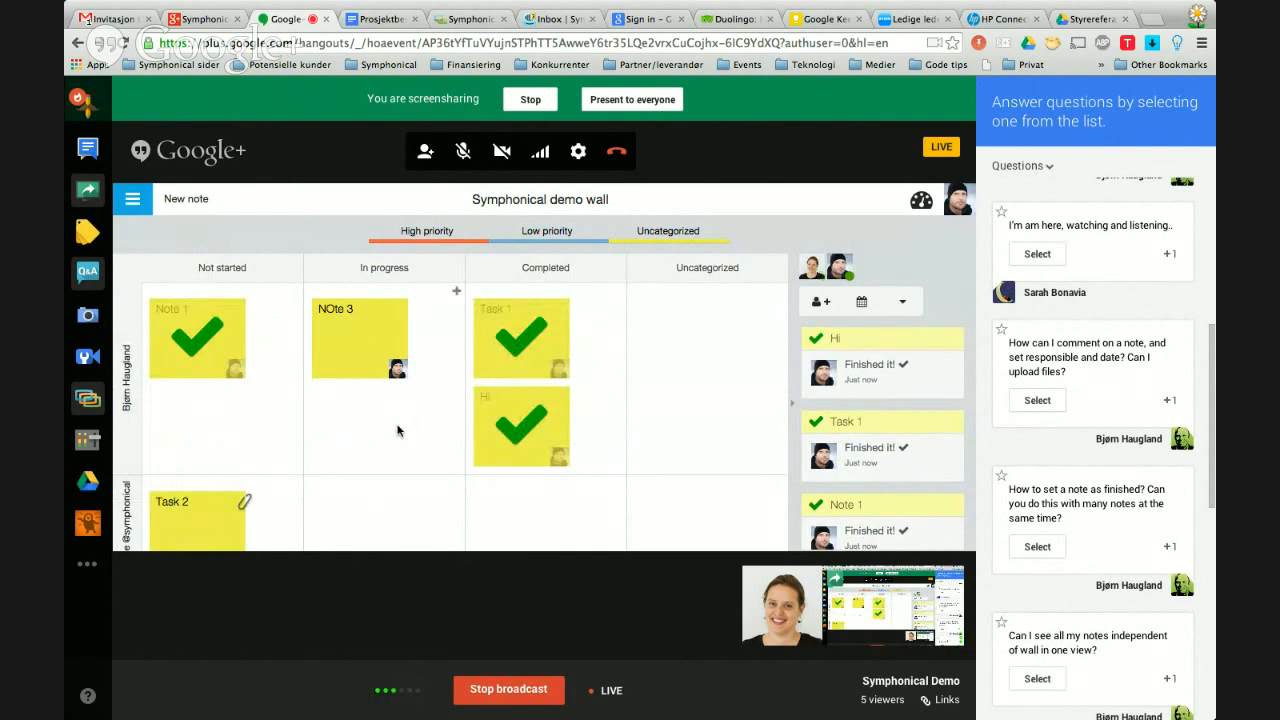
pyautogui.moveTo(428, 400); pyautogui.dragTo(520, 400)
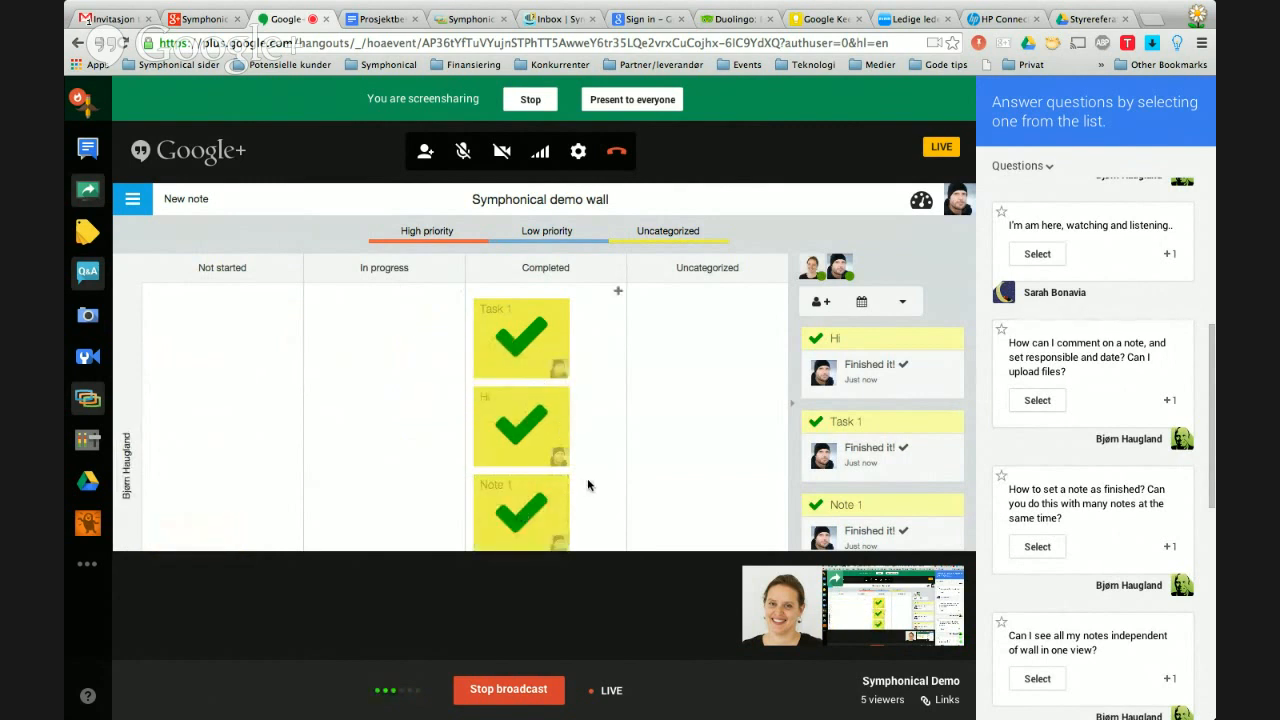
# Move NOte 3 to the In progress column in the collaborator's row, and return it to the wall owner's row in that column.
pyautogui.scroll(-2, 587, 478)
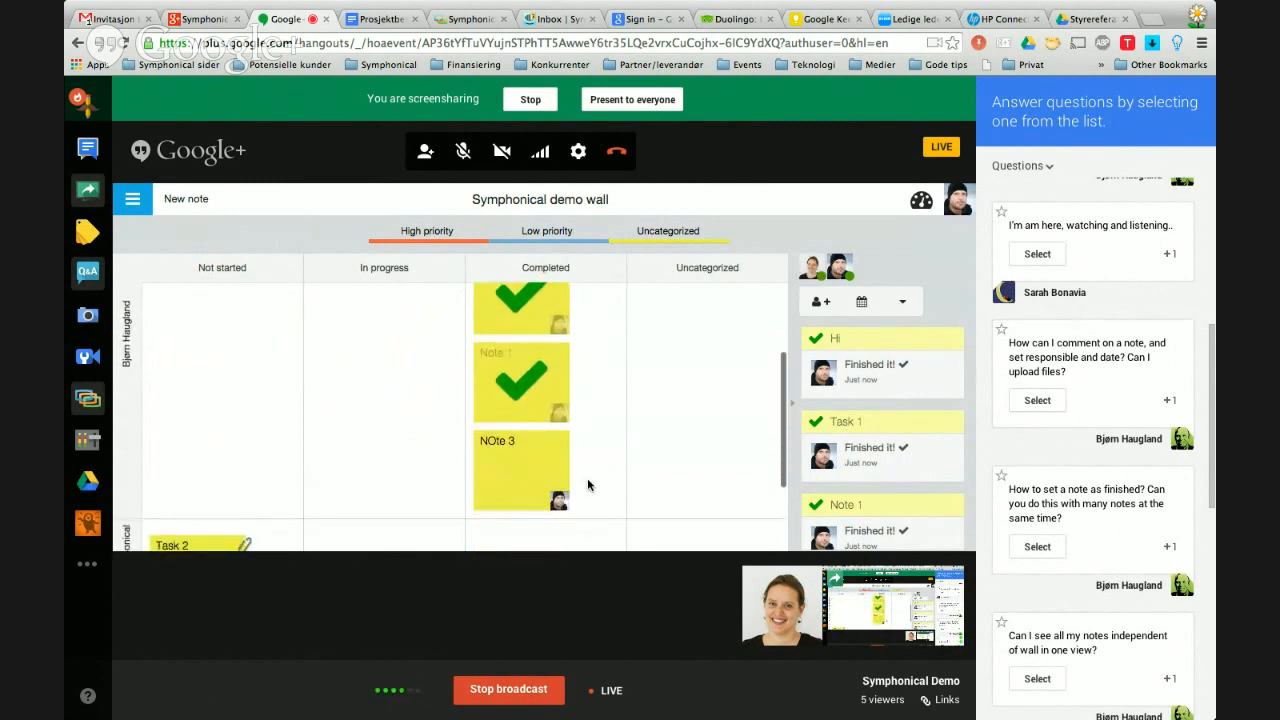
pyautogui.moveTo(547, 471); pyautogui.dragTo(414, 422)
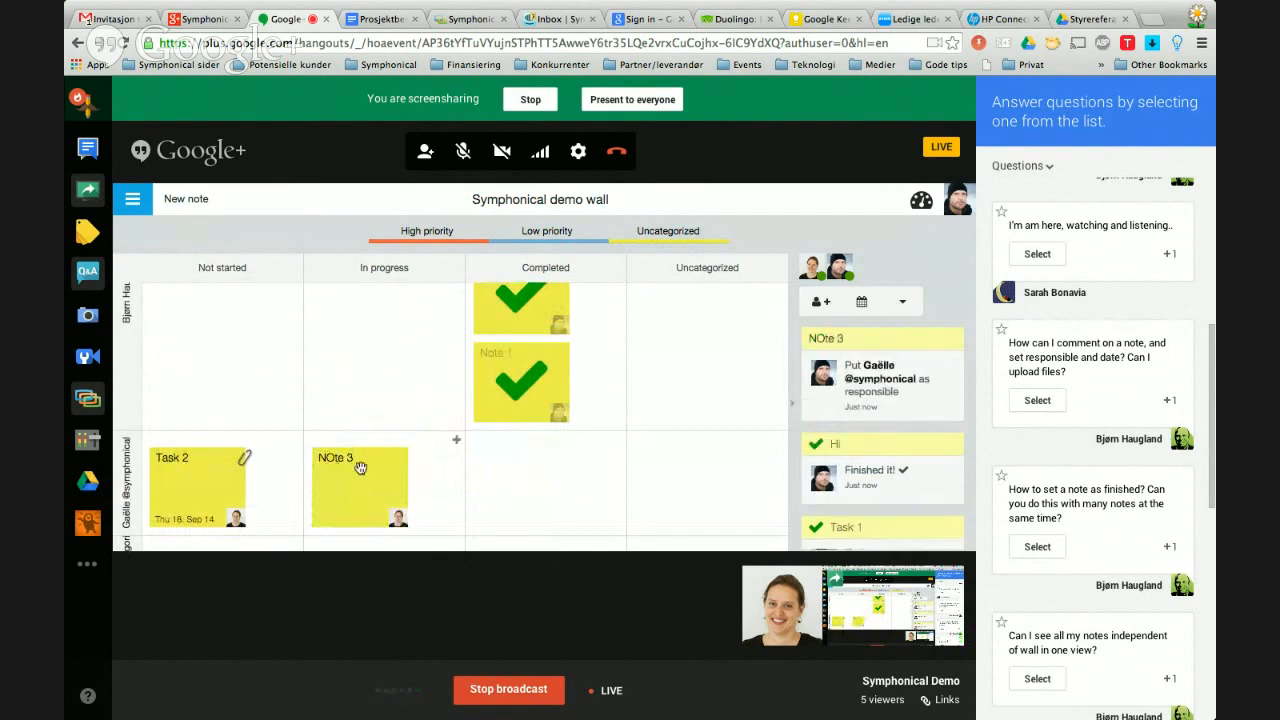
pyautogui.moveTo(360, 467); pyautogui.dragTo(360, 366)
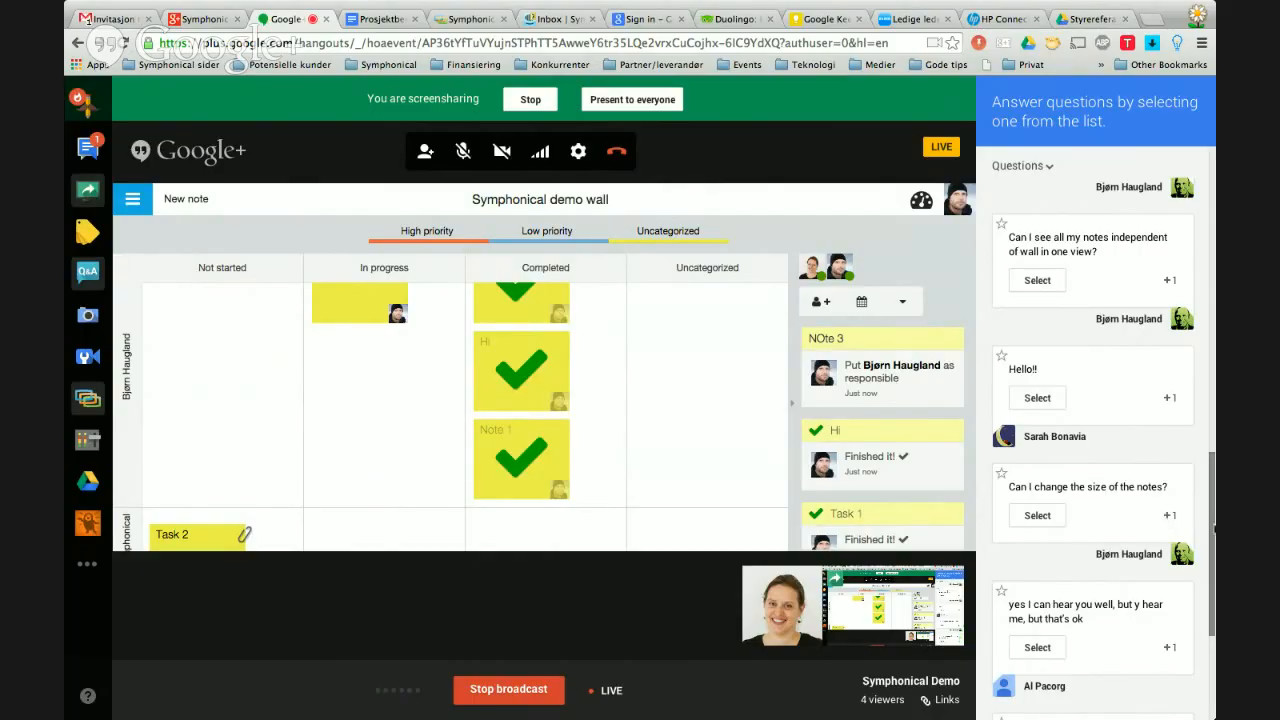
# Permanently delete the viewer comment beginning "I a here and I can see you" from the Q&A list.
pyautogui.moveTo(1213, 530); pyautogui.dragTo(1211, 660)
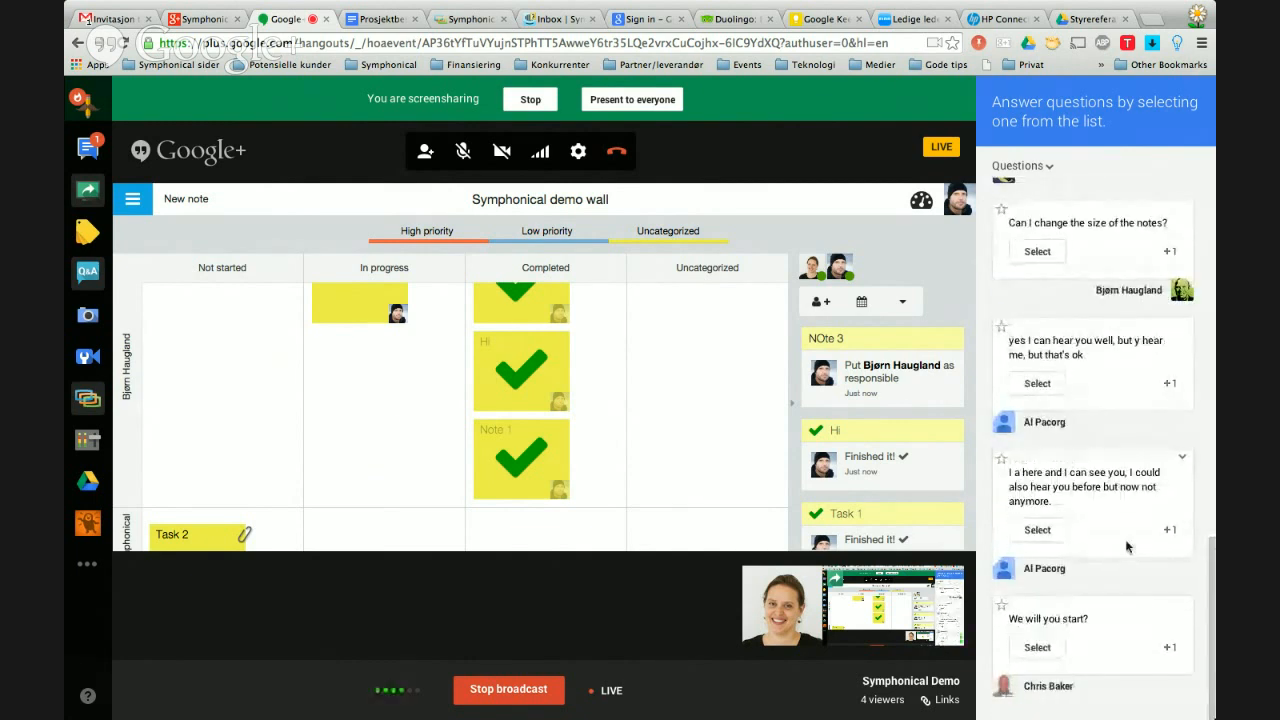
pyautogui.click(1183, 459)
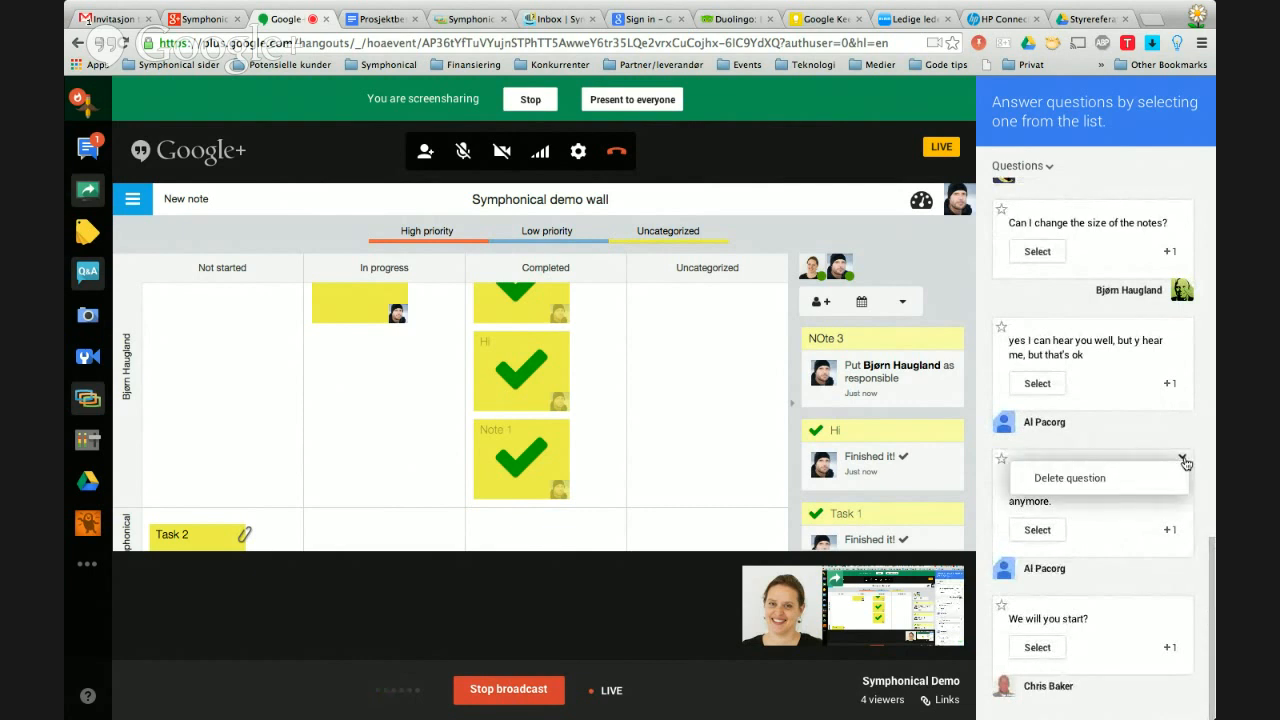
pyautogui.click(1093, 479)
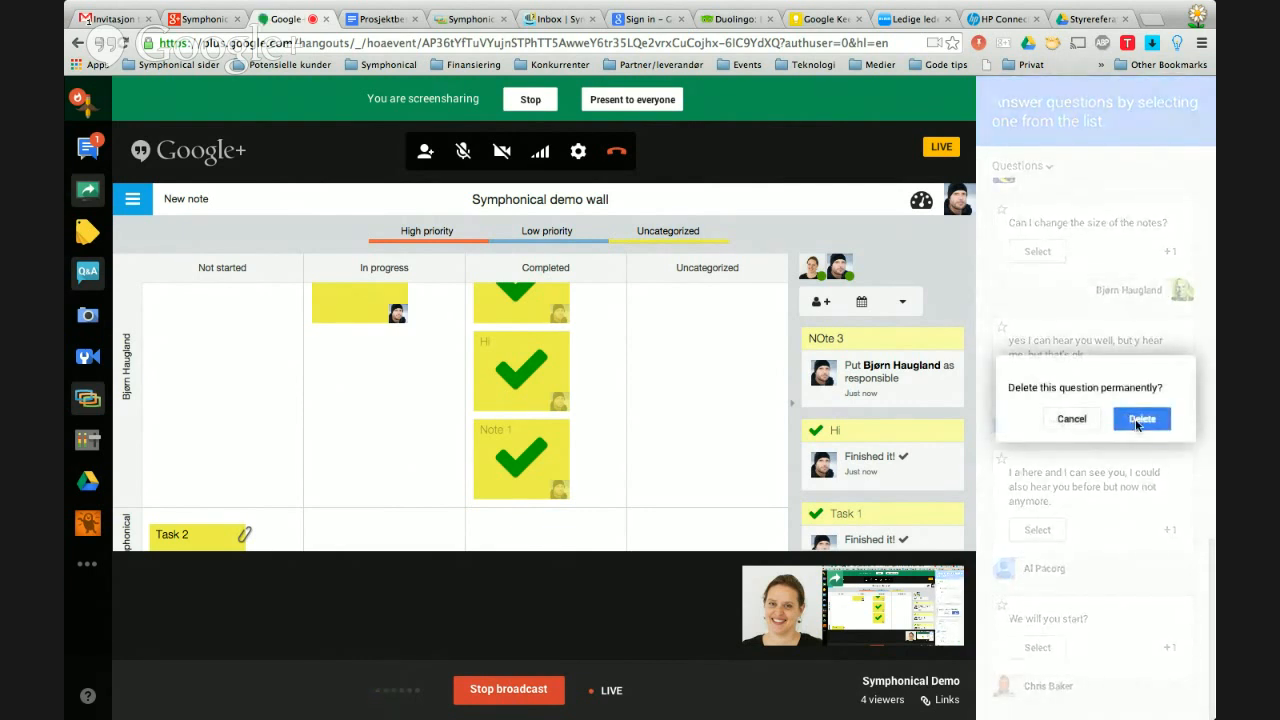
pyautogui.click(1140, 419)
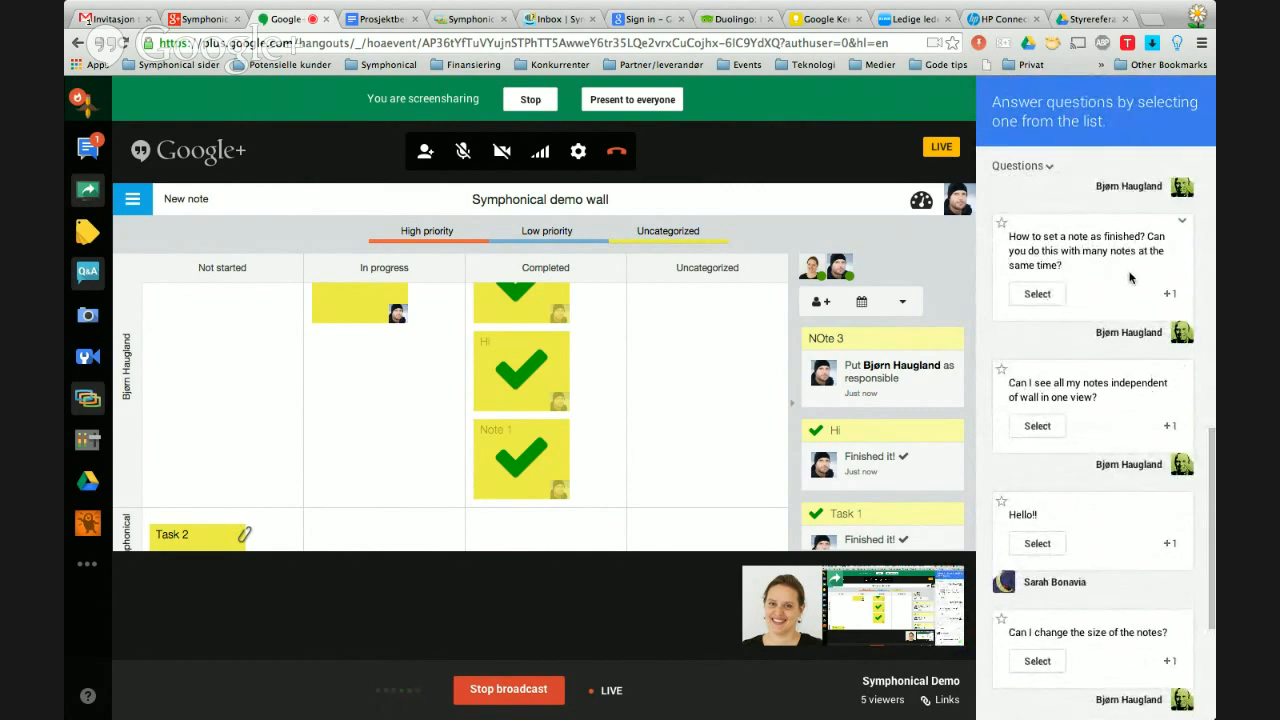
# Permanently delete the question "How to set a note as finished? Can you do this with many notes at the same time?".
pyautogui.click(1182, 222)
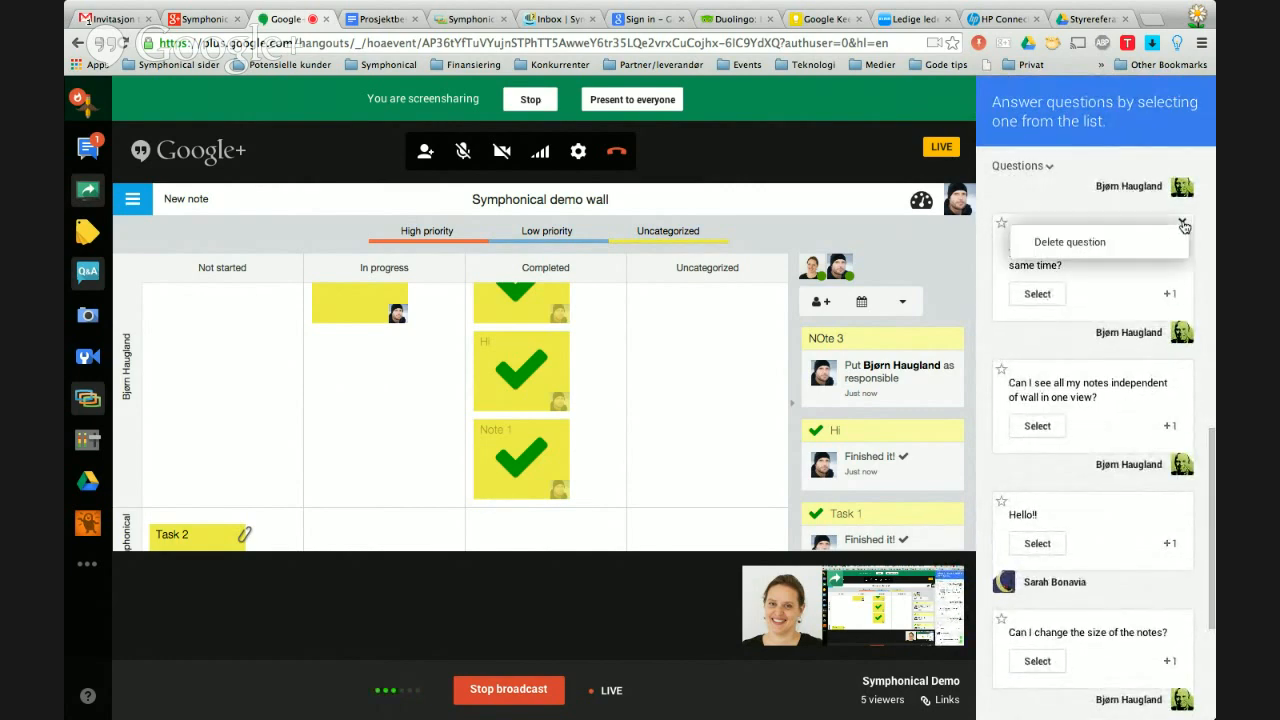
pyautogui.click(1088, 243)
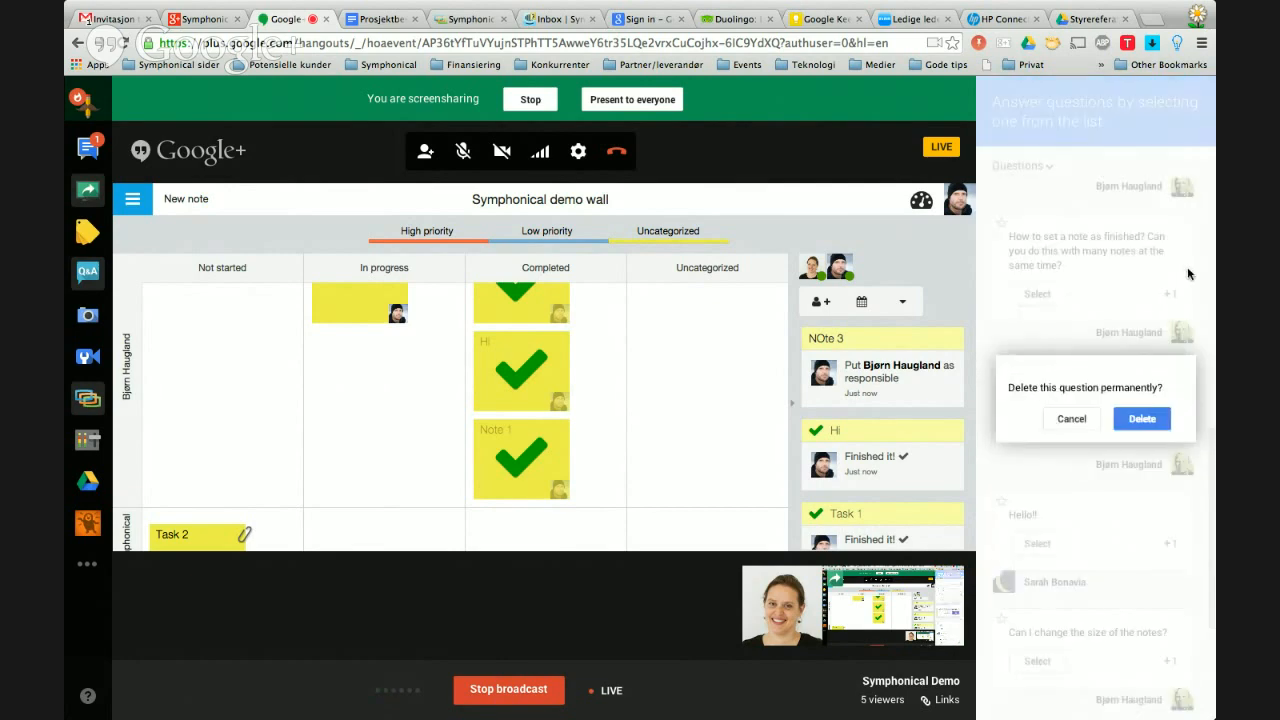
pyautogui.click(1133, 419)
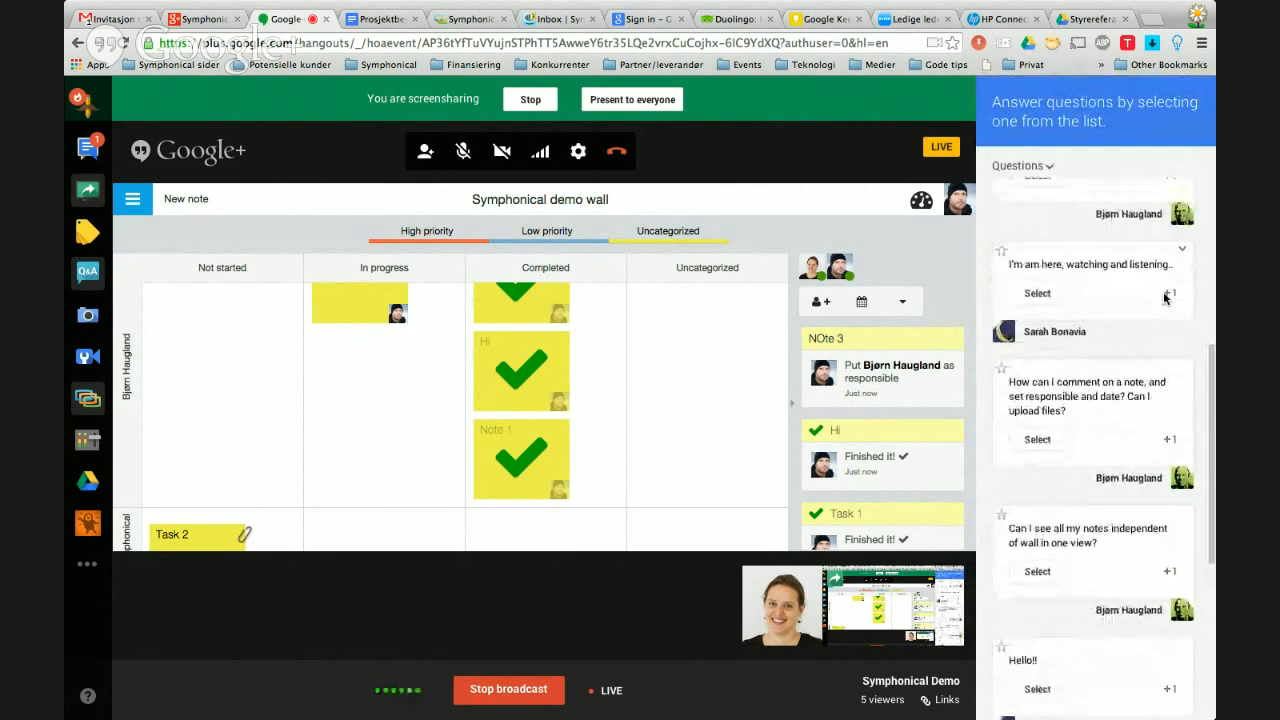
# Start a new wall and browse the predefined templates, including To-do, SCRUM Board and Week plan.
pyautogui.scroll(2, 1165, 299)
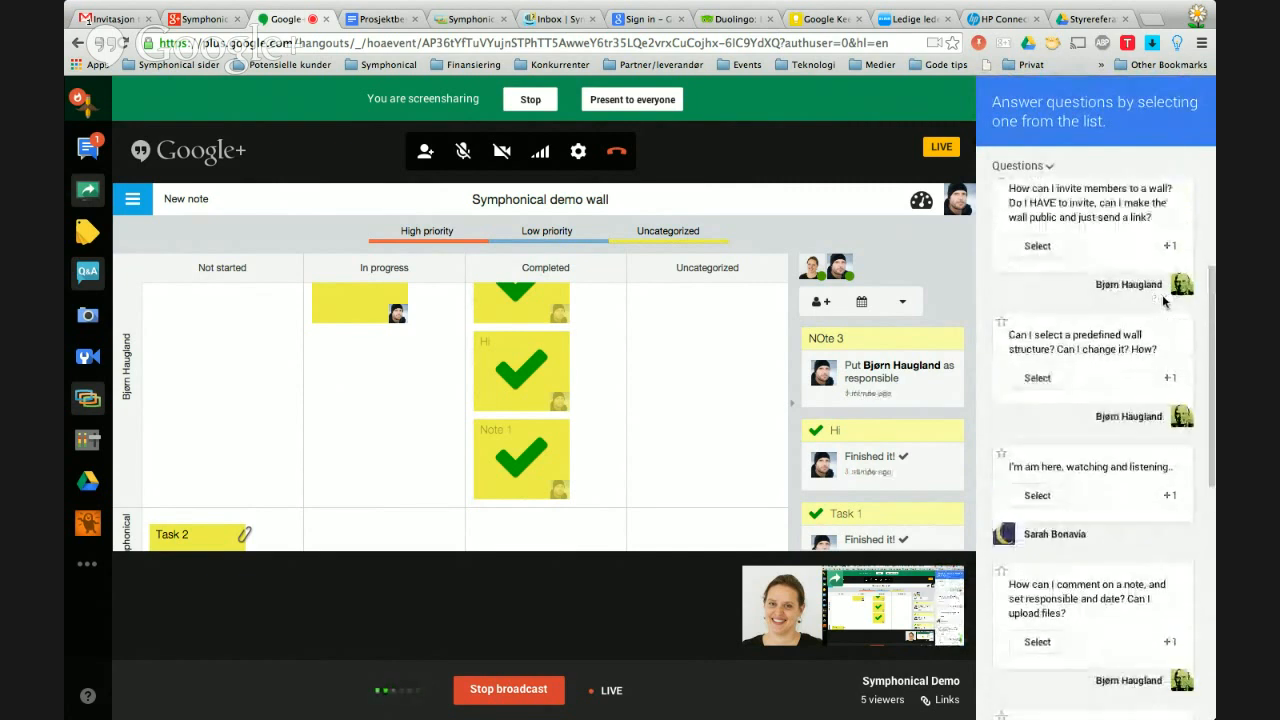
pyautogui.scroll(1, 1163, 301)
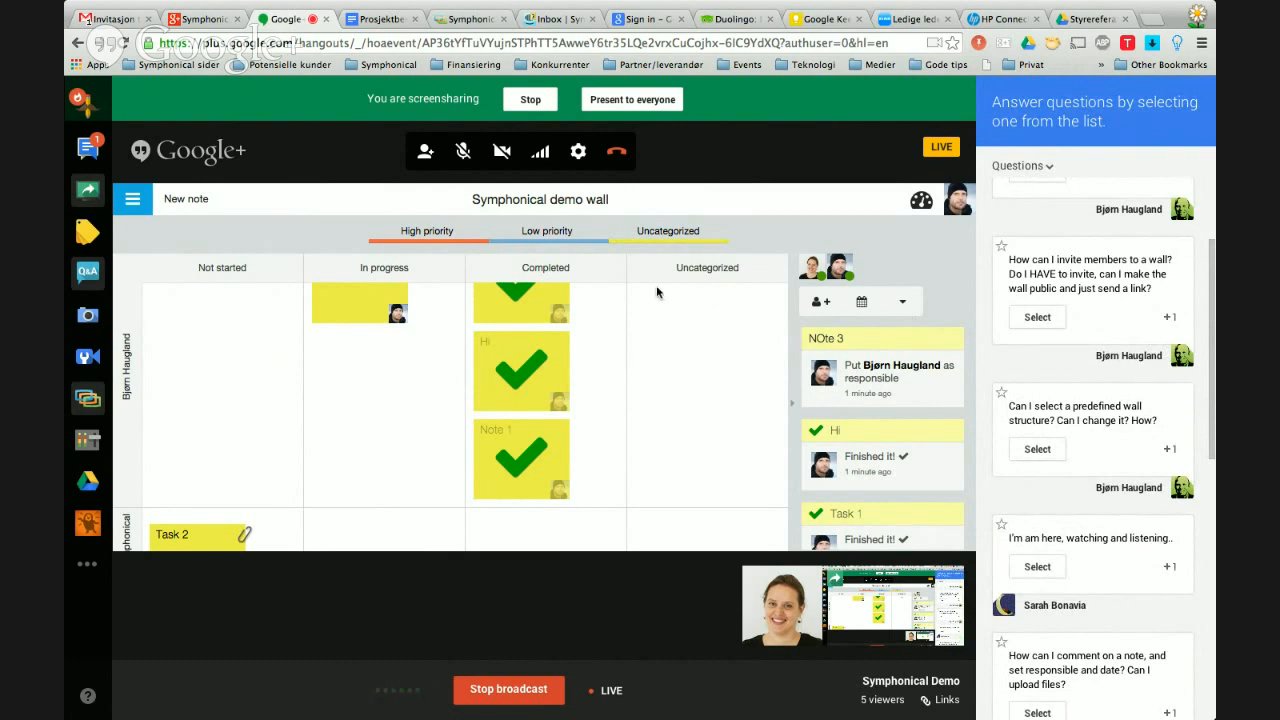
pyautogui.click(133, 200)
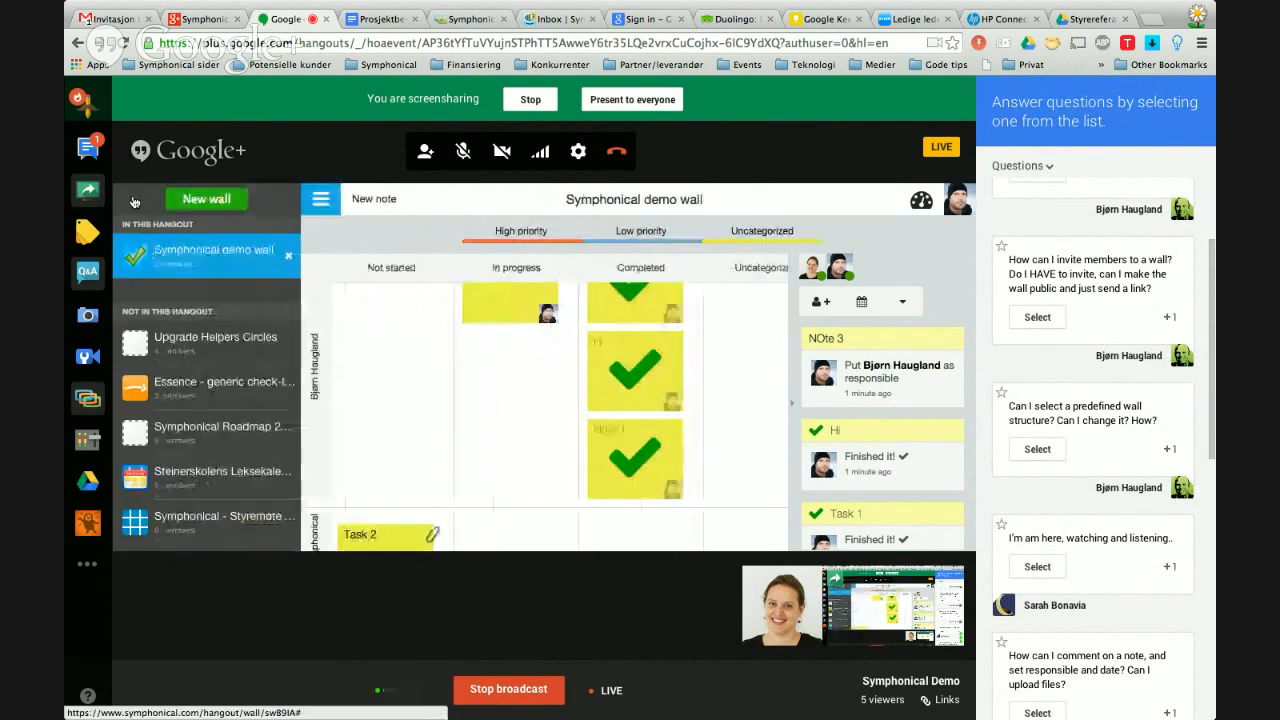
pyautogui.click(206, 200)
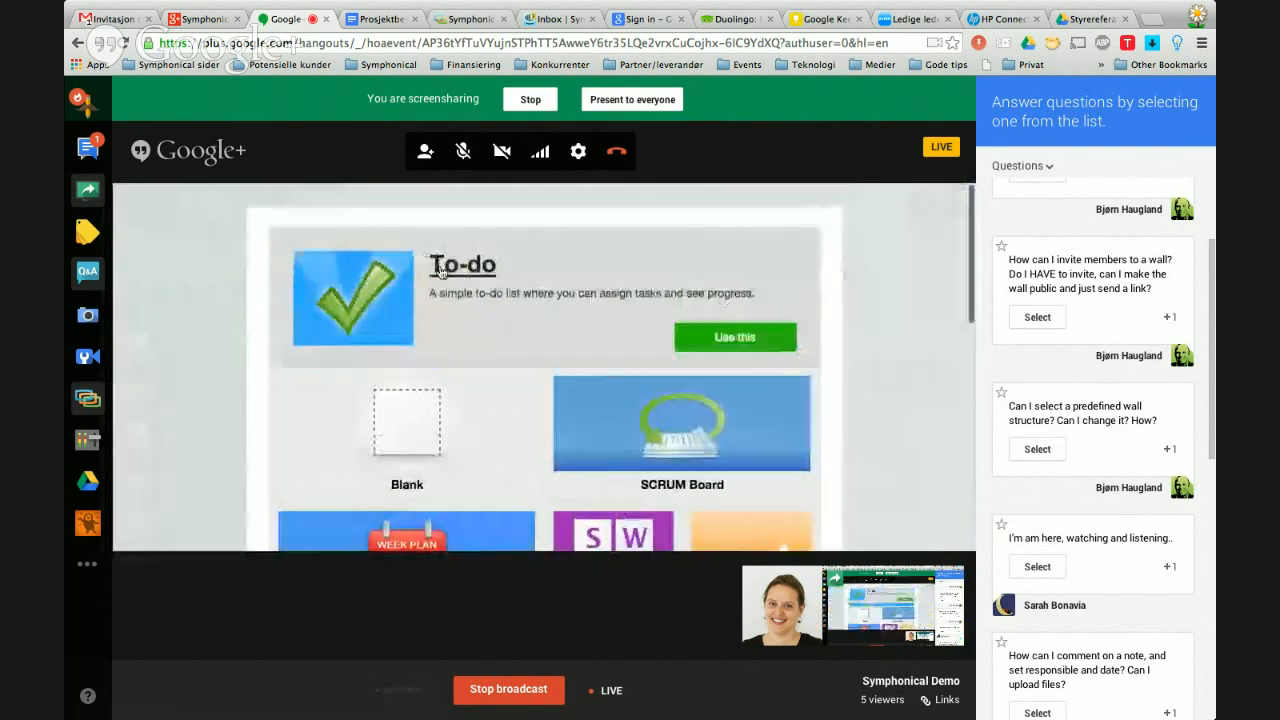
pyautogui.scroll(-1, 517, 316)
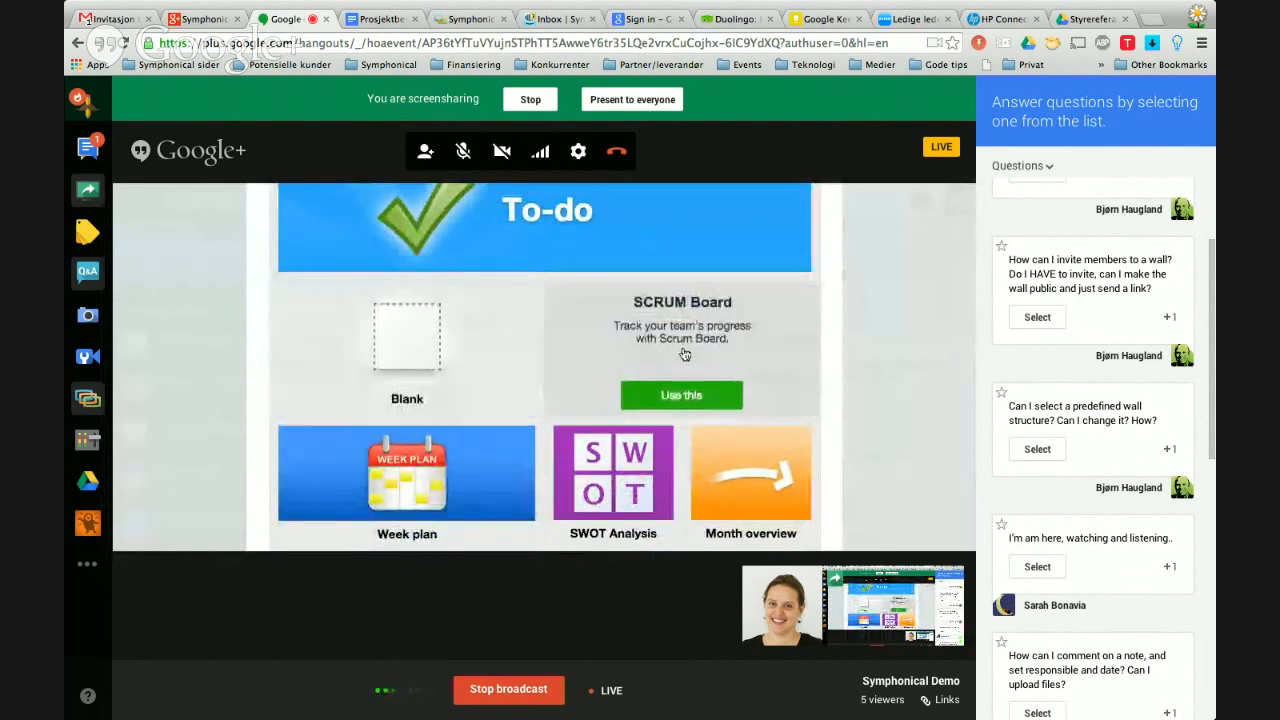
pyautogui.scroll(-2, 525, 352)
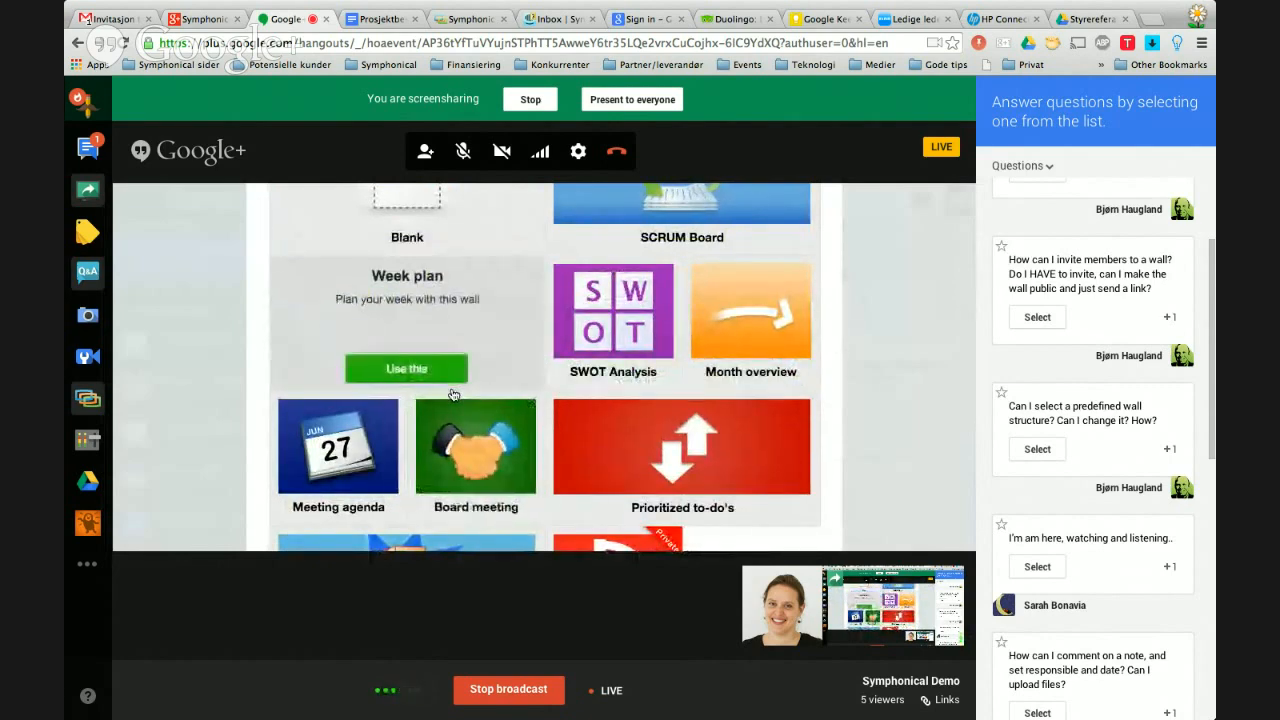
pyautogui.click(448, 376)
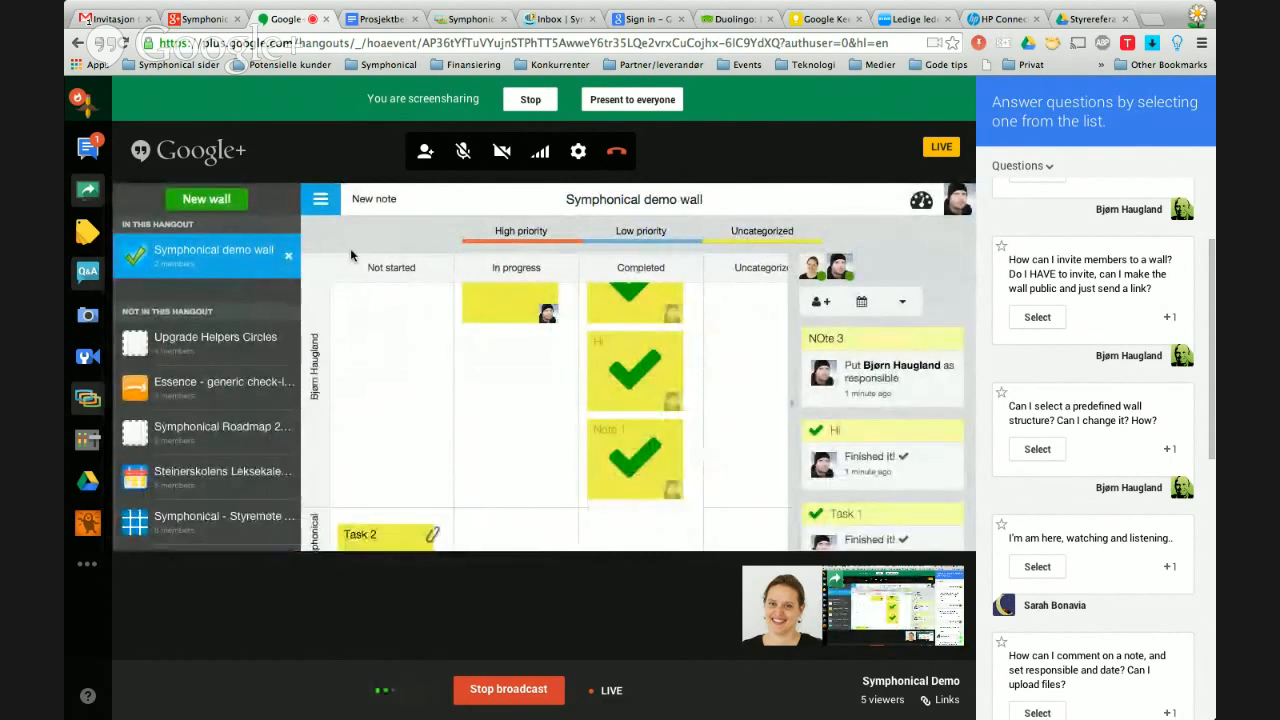
# Add a column named "Almost started" between Not started and In progress, and move NOte 3 into it.
pyautogui.click(321, 199)
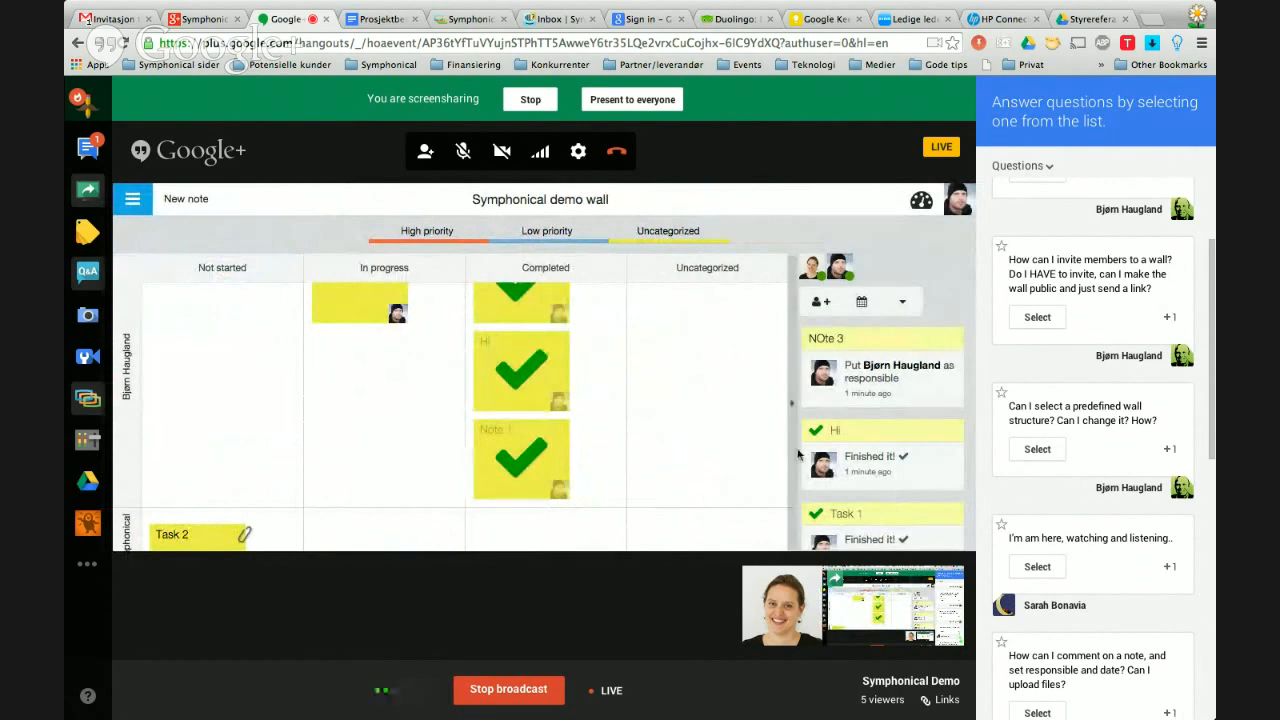
pyautogui.click(793, 406)
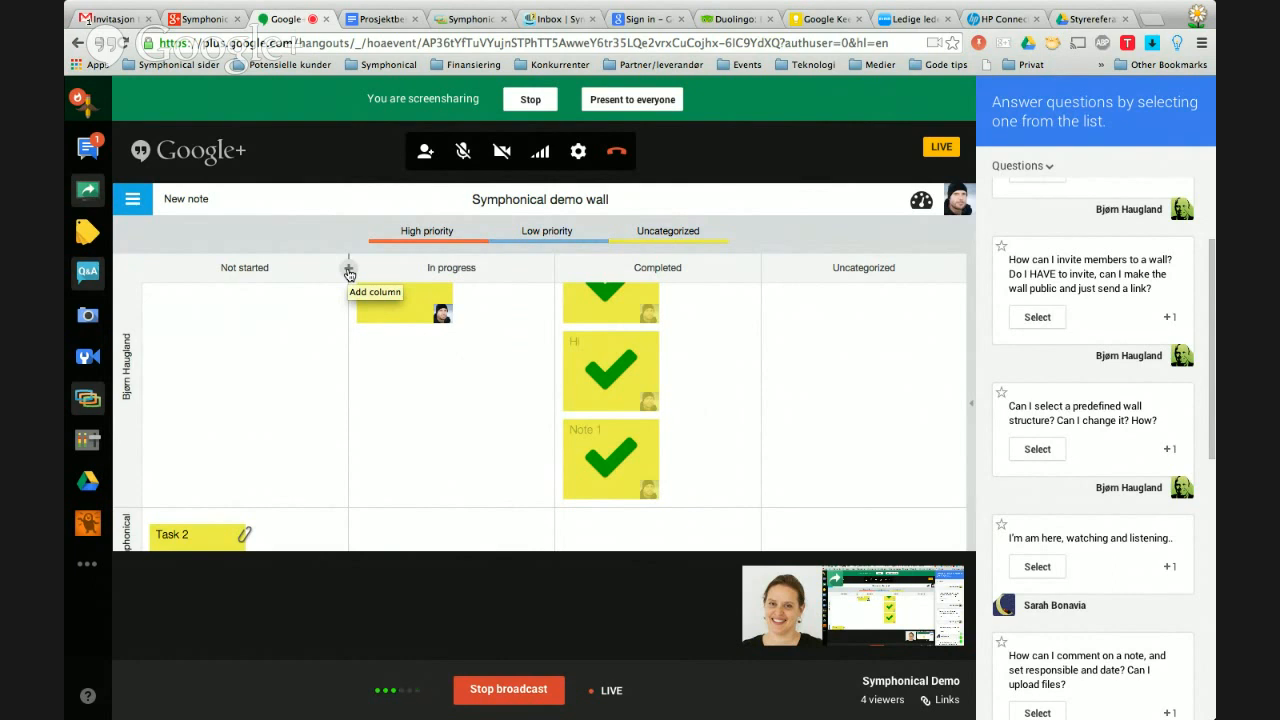
pyautogui.click(349, 271)
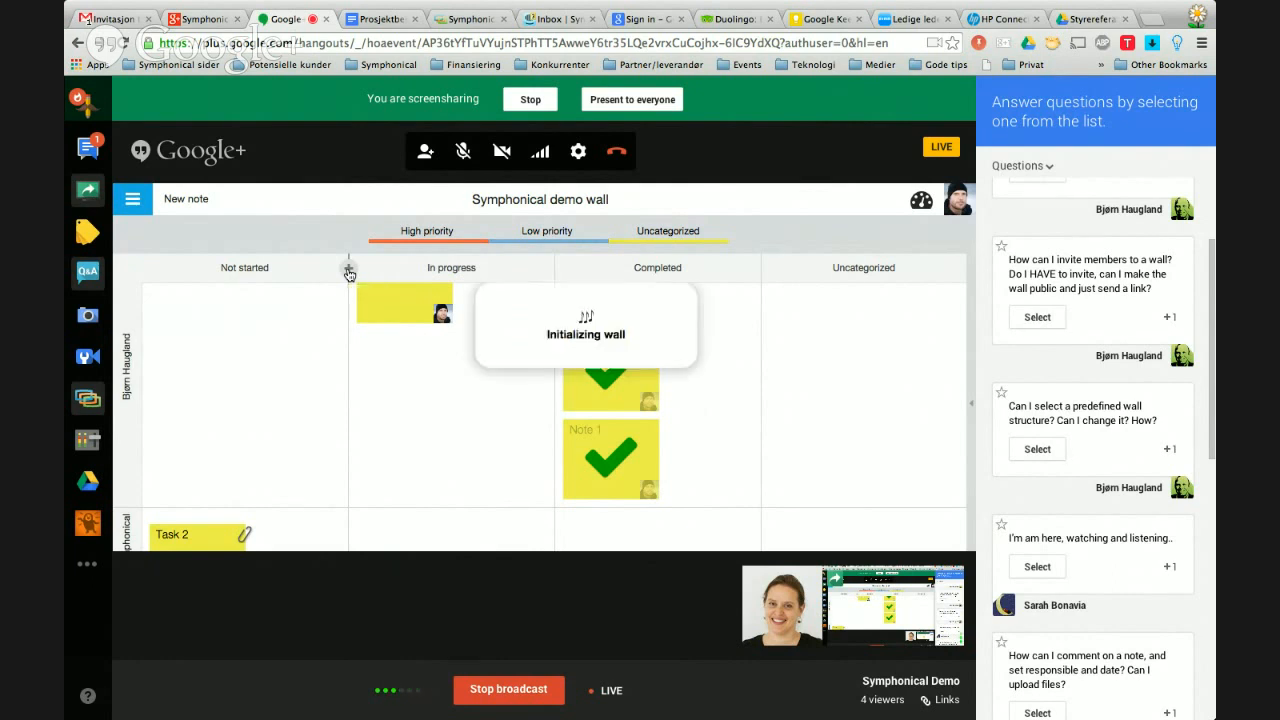
pyautogui.write('Almo')
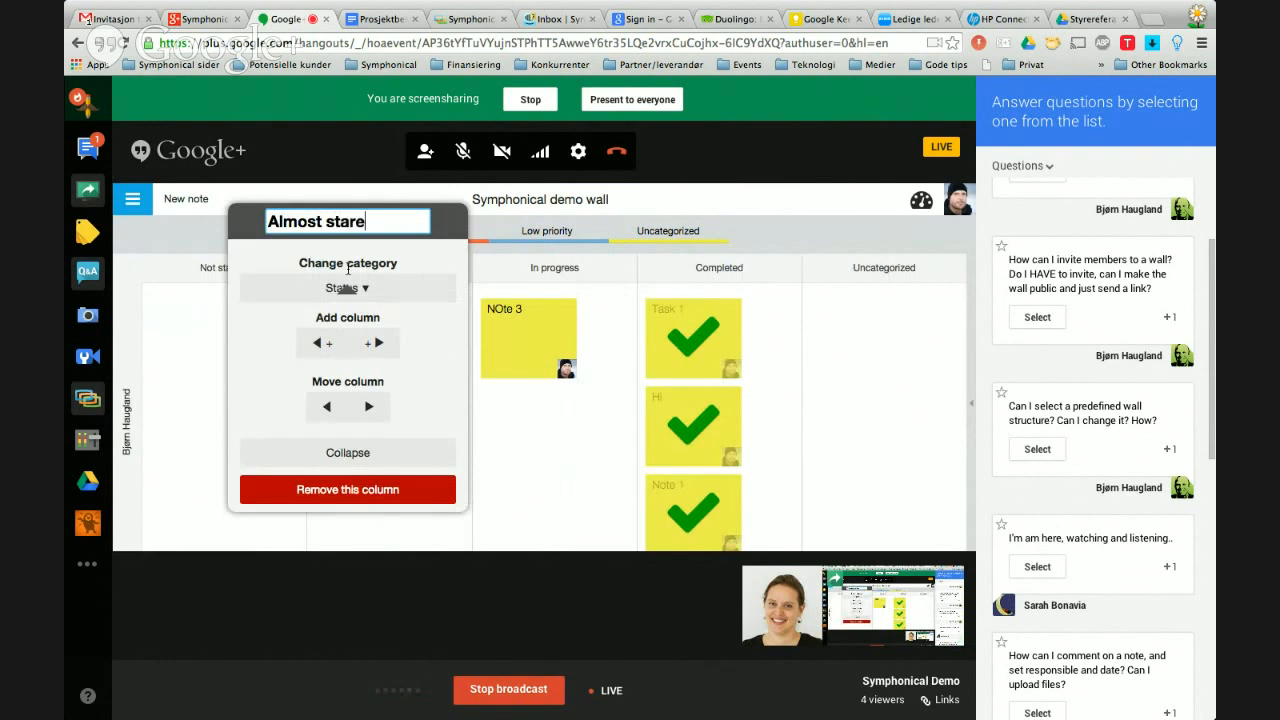
pyautogui.write('st started')
pyautogui.press('Return')
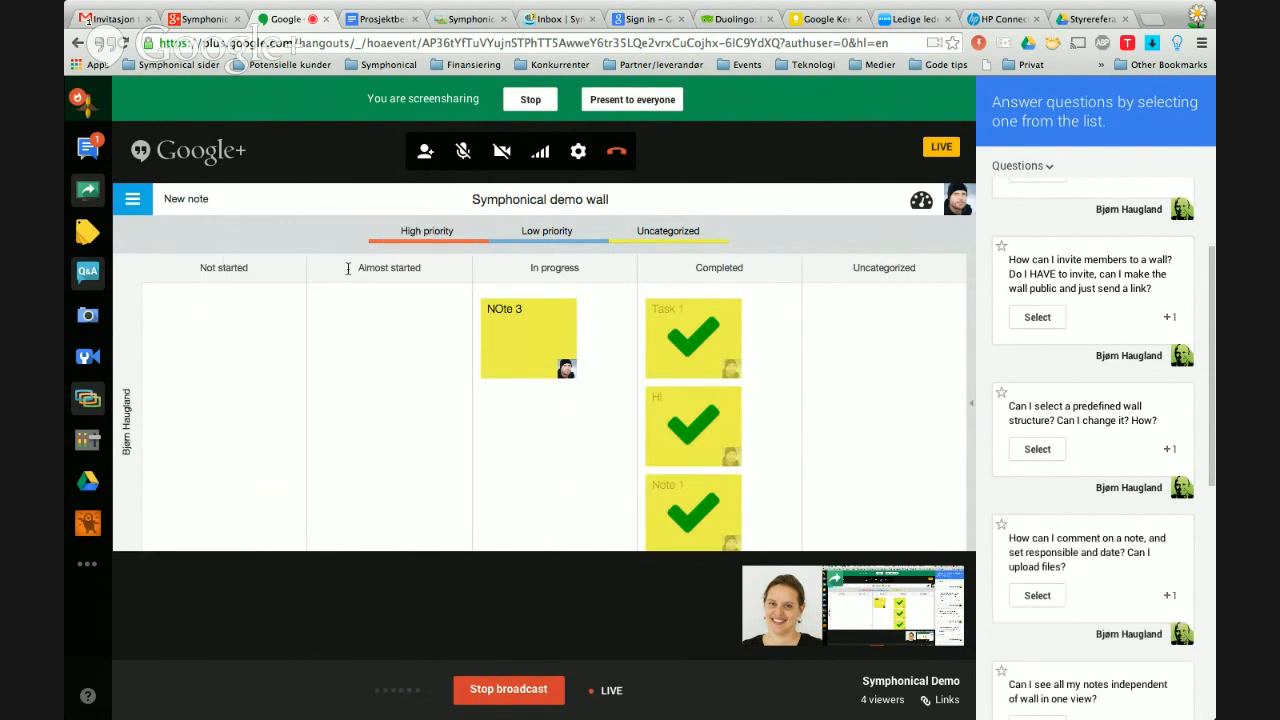
pyautogui.moveTo(537, 343); pyautogui.dragTo(426, 343)
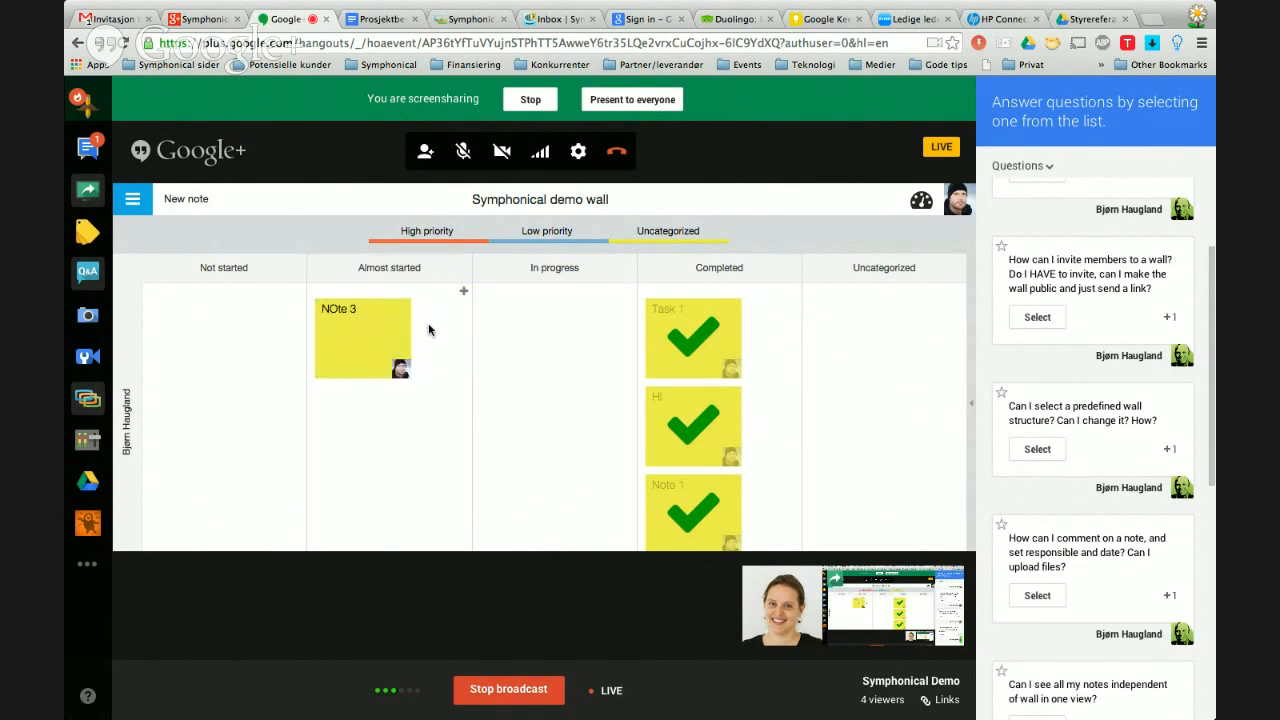
# Move the Almost started column one place to the left, ahead of Not started.
pyautogui.click(412, 276)
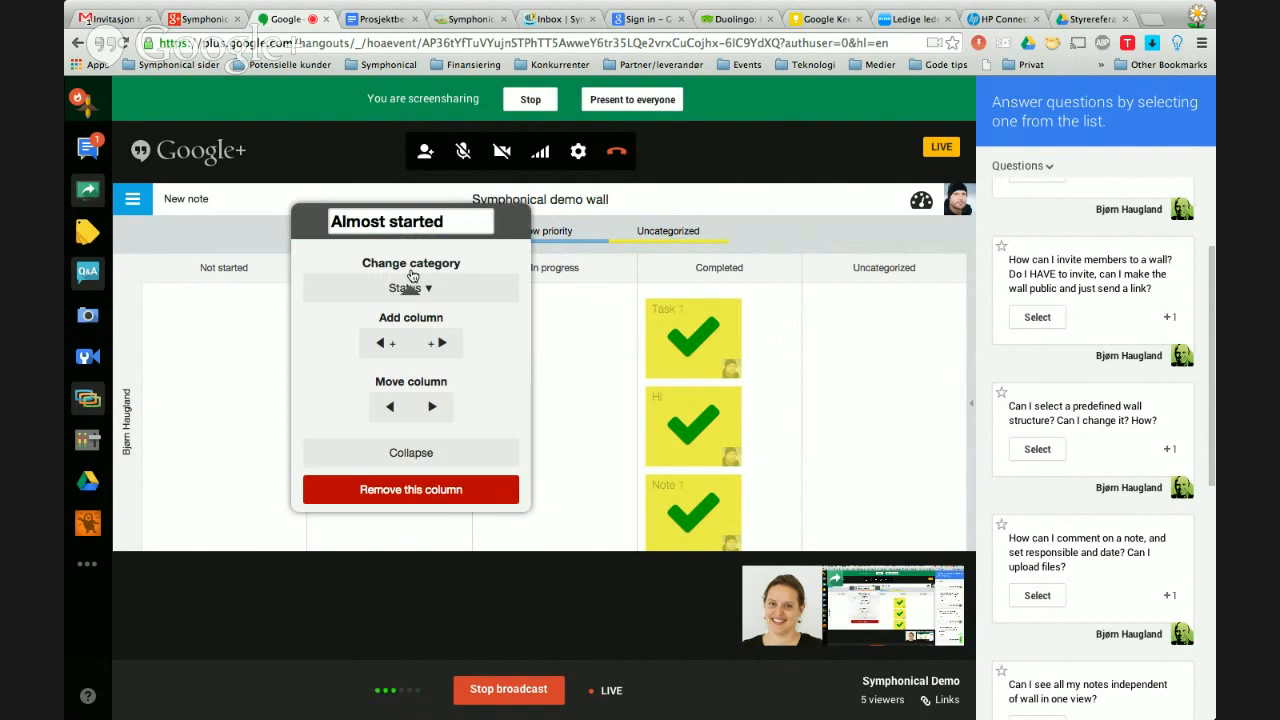
pyautogui.click(390, 408)
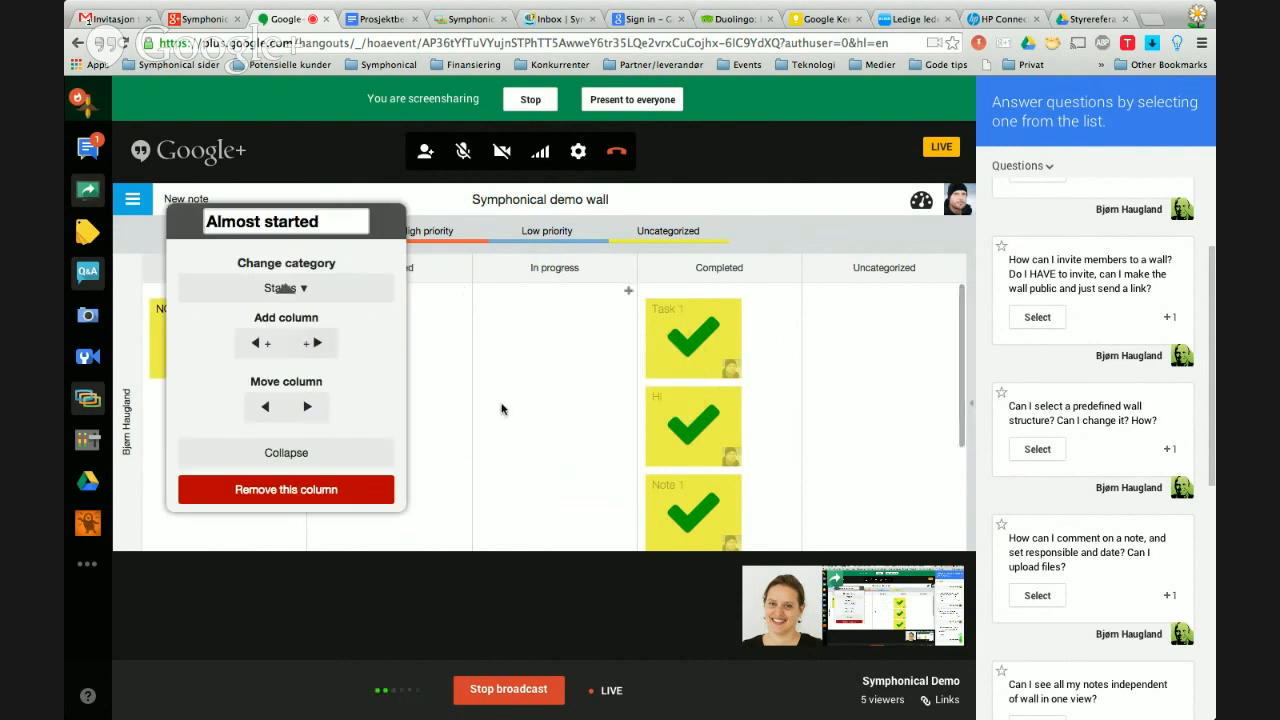
pyautogui.click(494, 409)
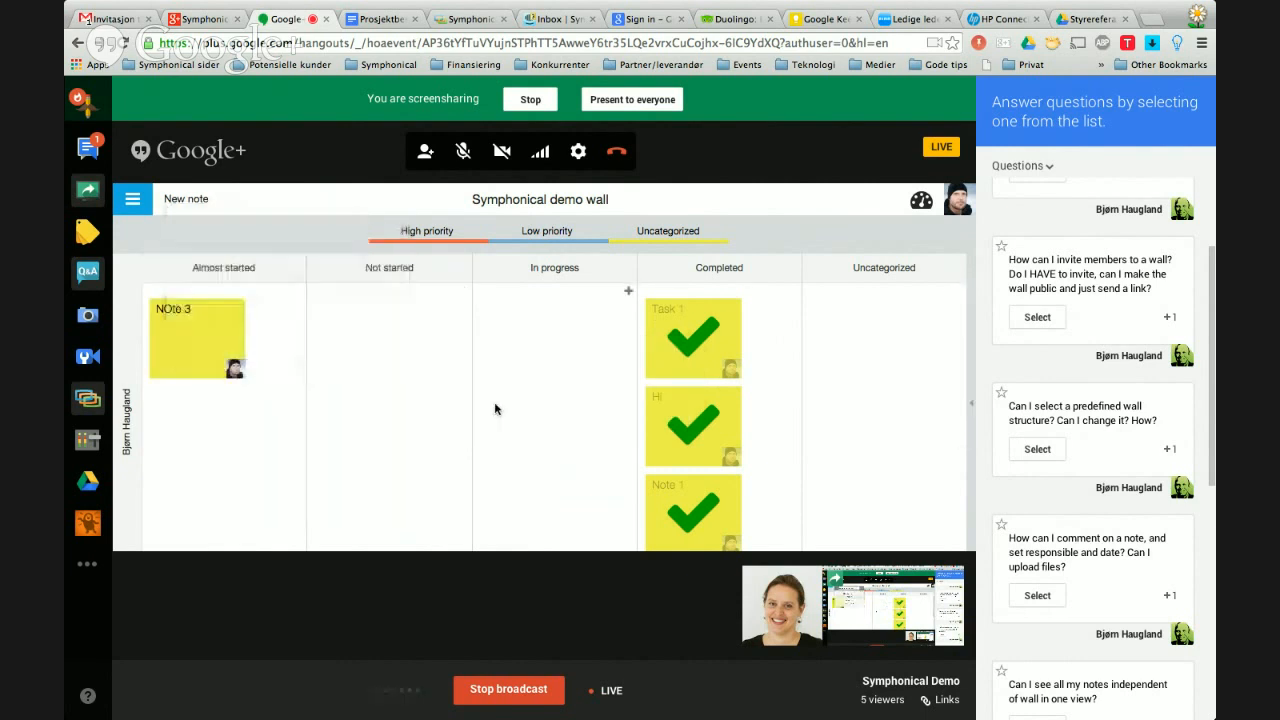
# Return the Almost started column to its place after Not started, and remove it from the wall.
pyautogui.click(241, 276)
pyautogui.click(262, 408)
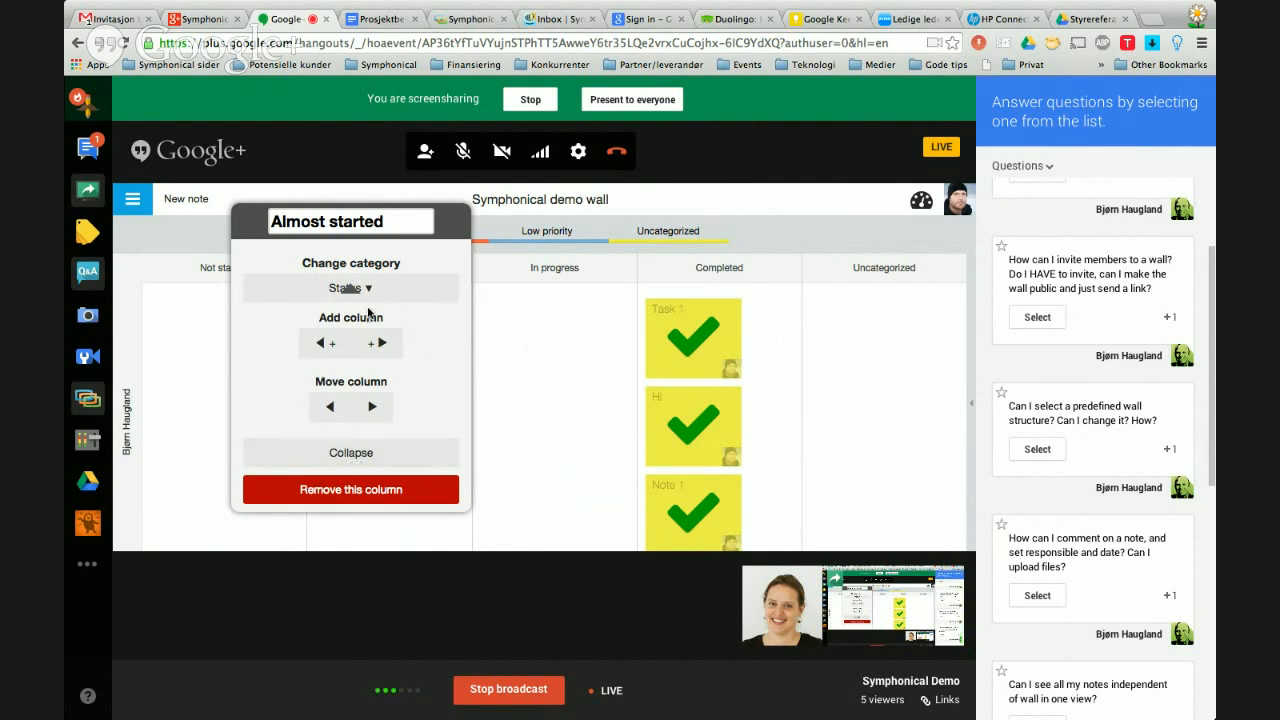
pyautogui.click(349, 492)
pyautogui.click(497, 354)
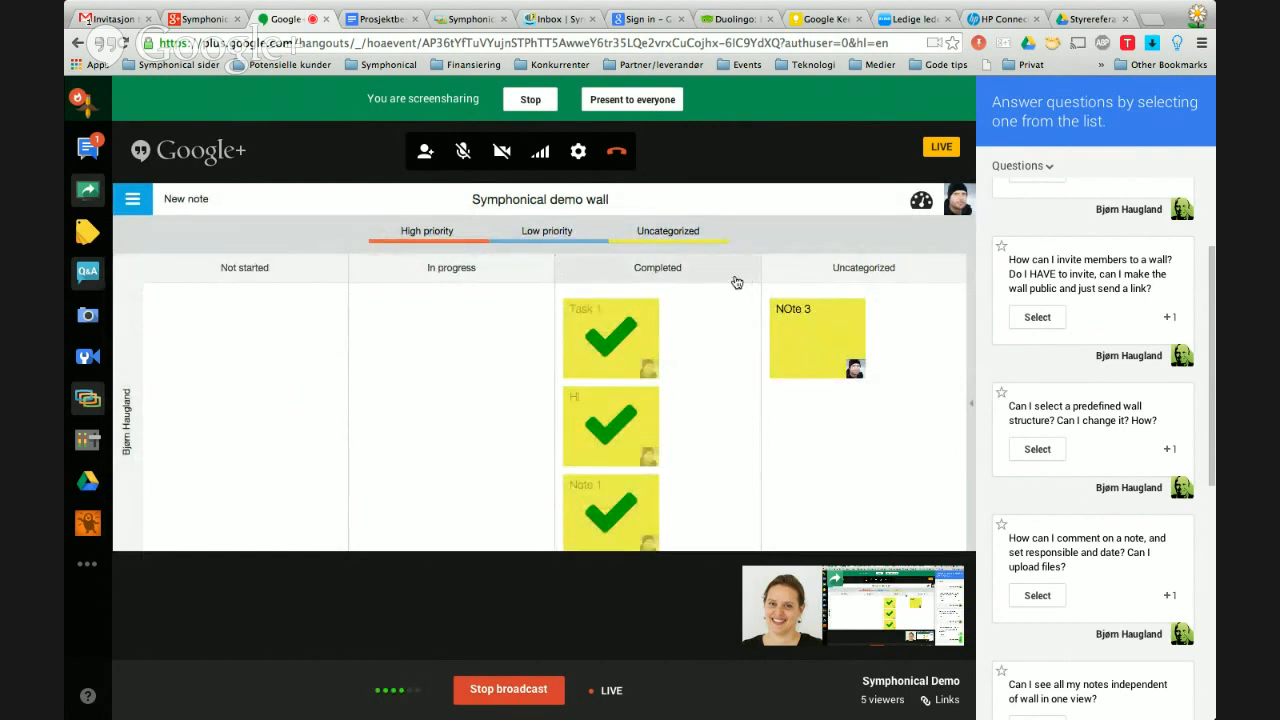
# Set the category of both the wall's columns and its rows to No category.
pyautogui.click(405, 272)
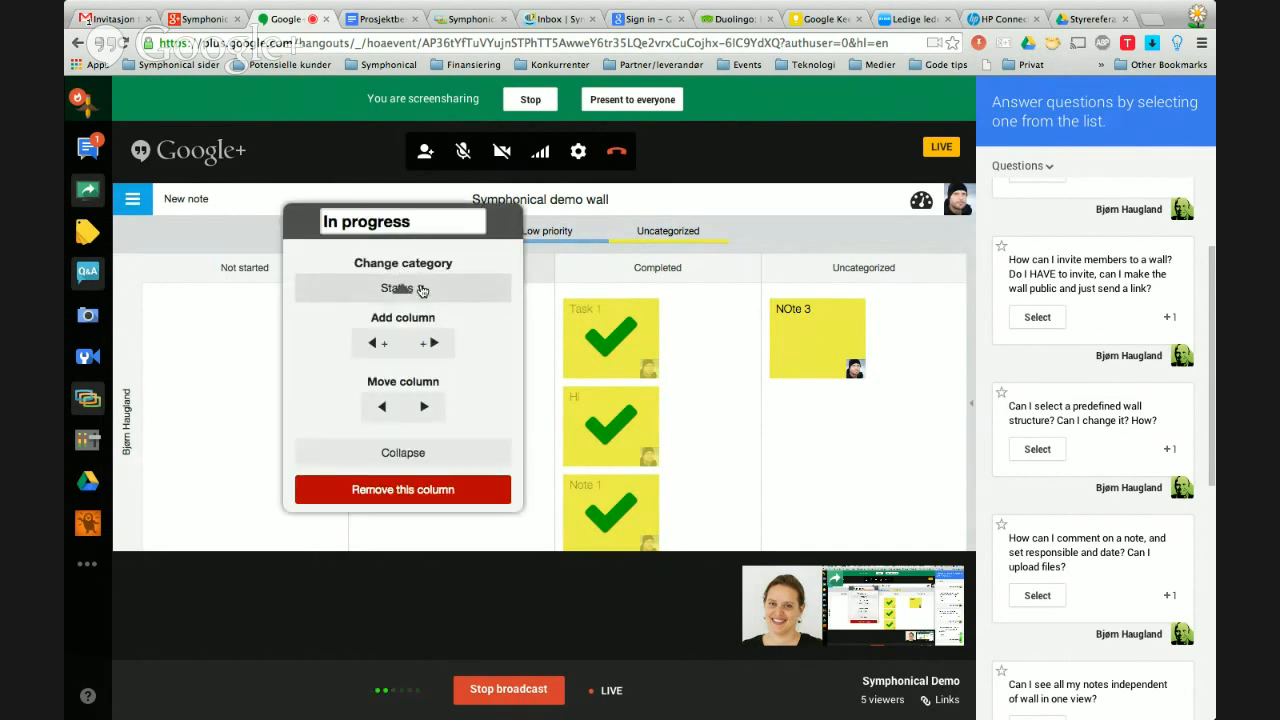
pyautogui.click(421, 289)
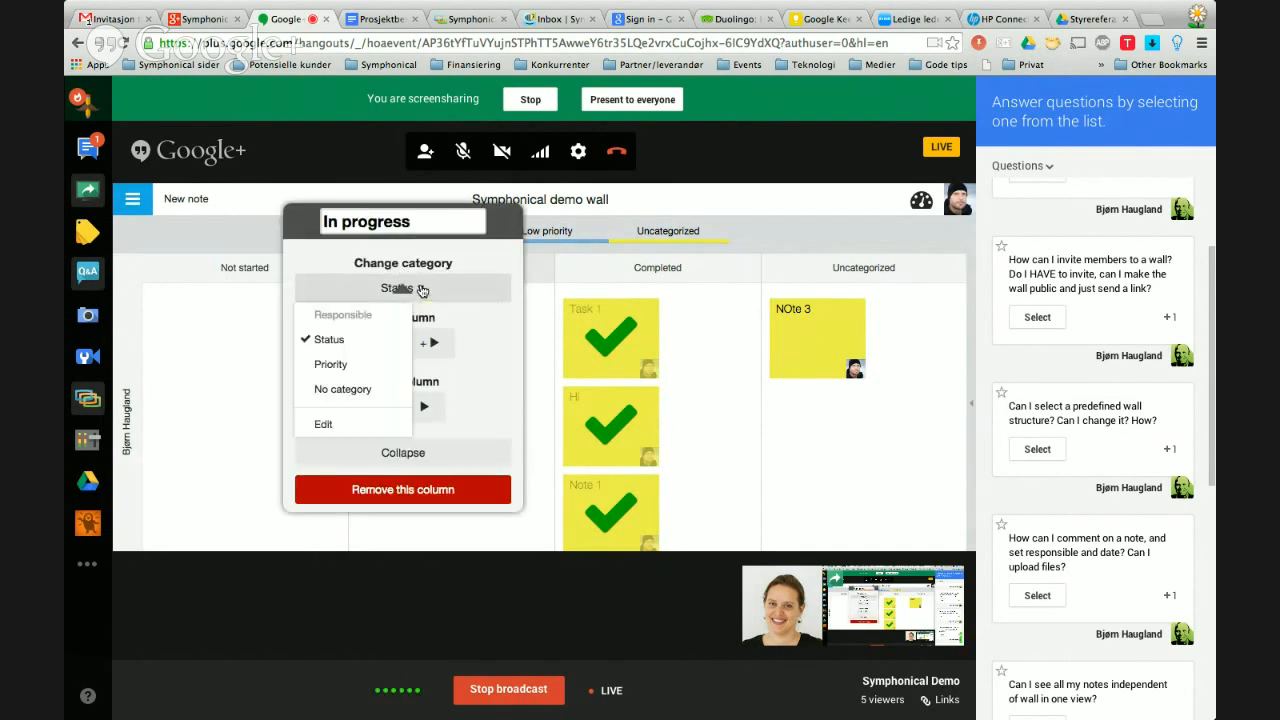
pyautogui.click(343, 389)
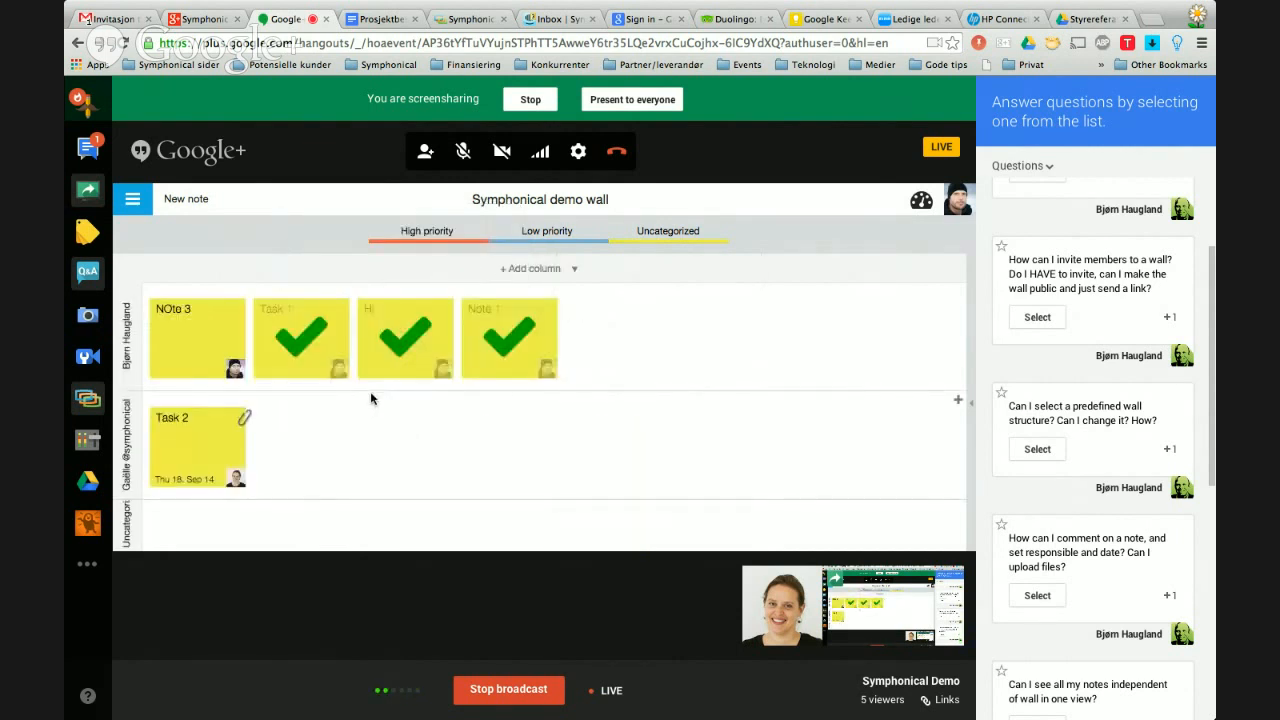
pyautogui.click(128, 345)
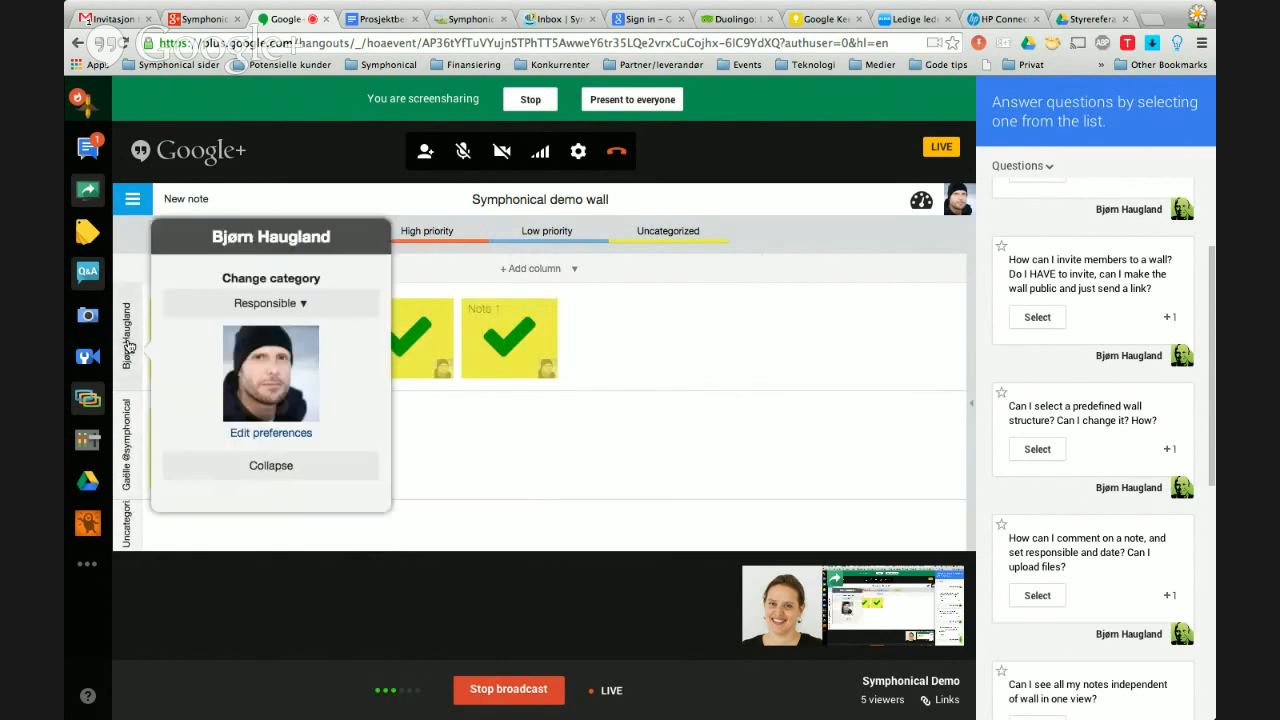
pyautogui.click(264, 305)
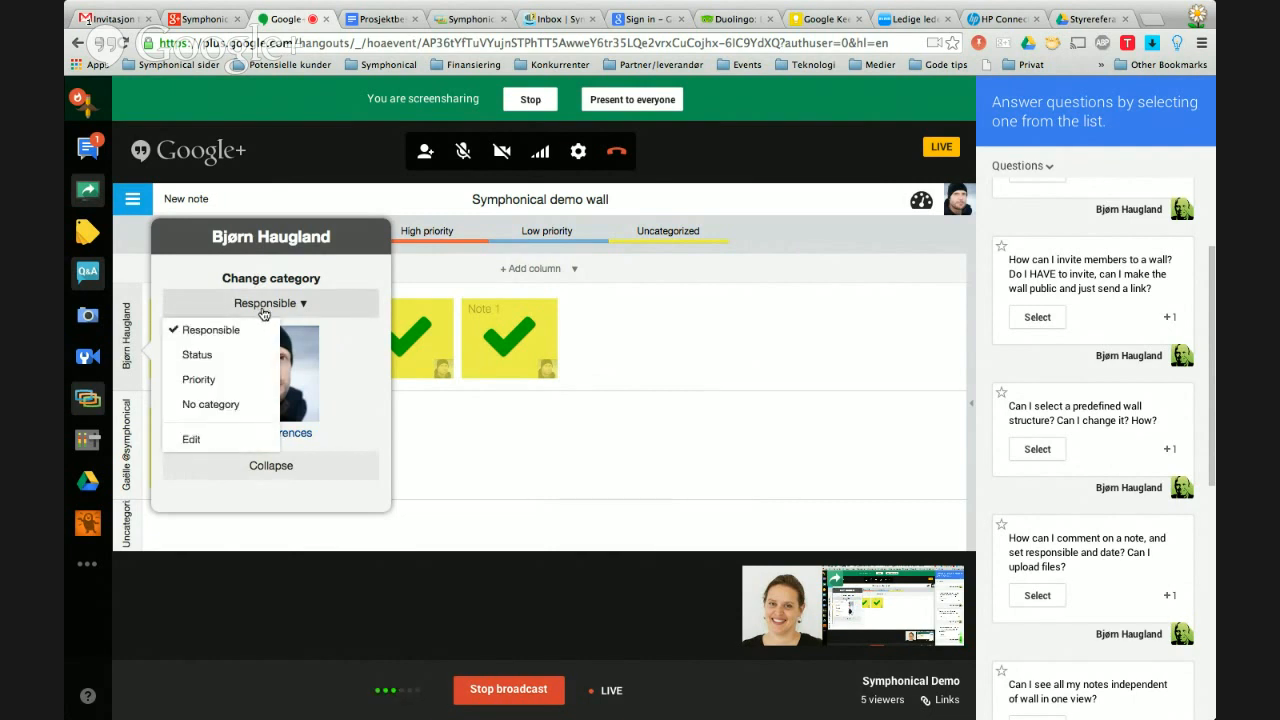
pyautogui.click(221, 405)
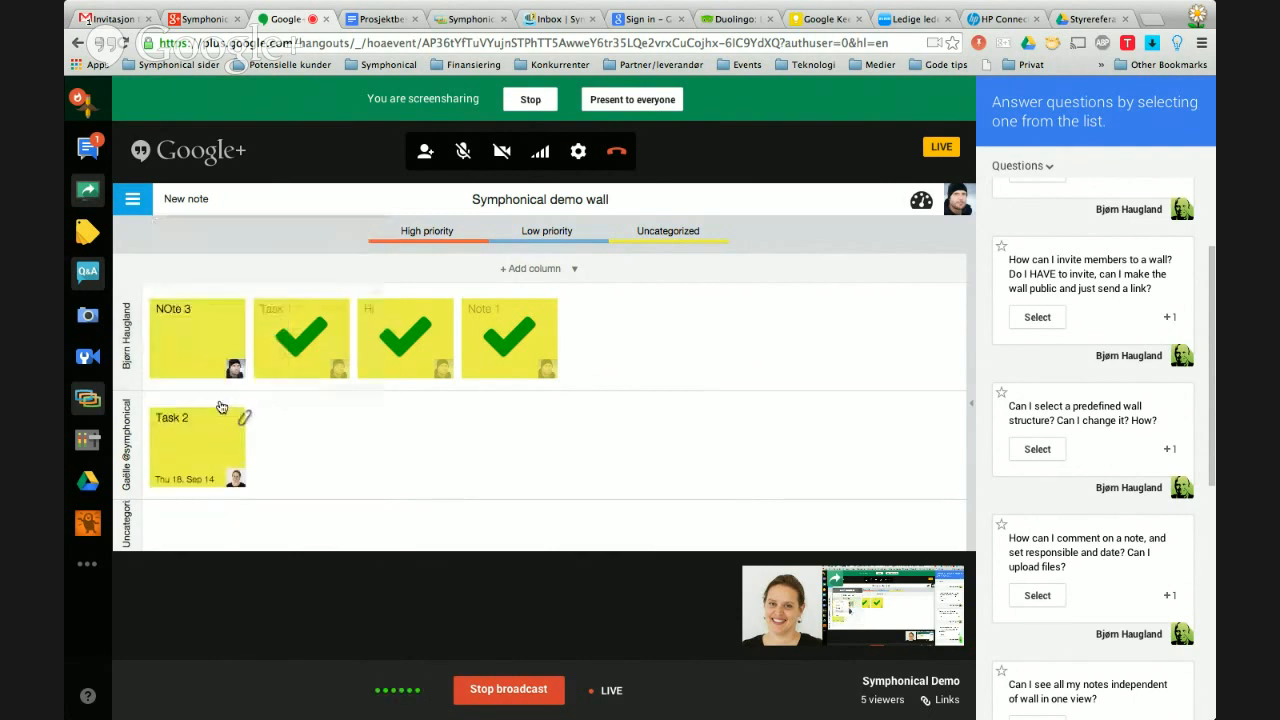
# Spread Note 1, Task 2, Hi and Task 1 freely across the uncategorized wall.
pyautogui.moveTo(248, 380); pyautogui.dragTo(486, 372)
pyautogui.moveTo(238, 334); pyautogui.dragTo(396, 433)
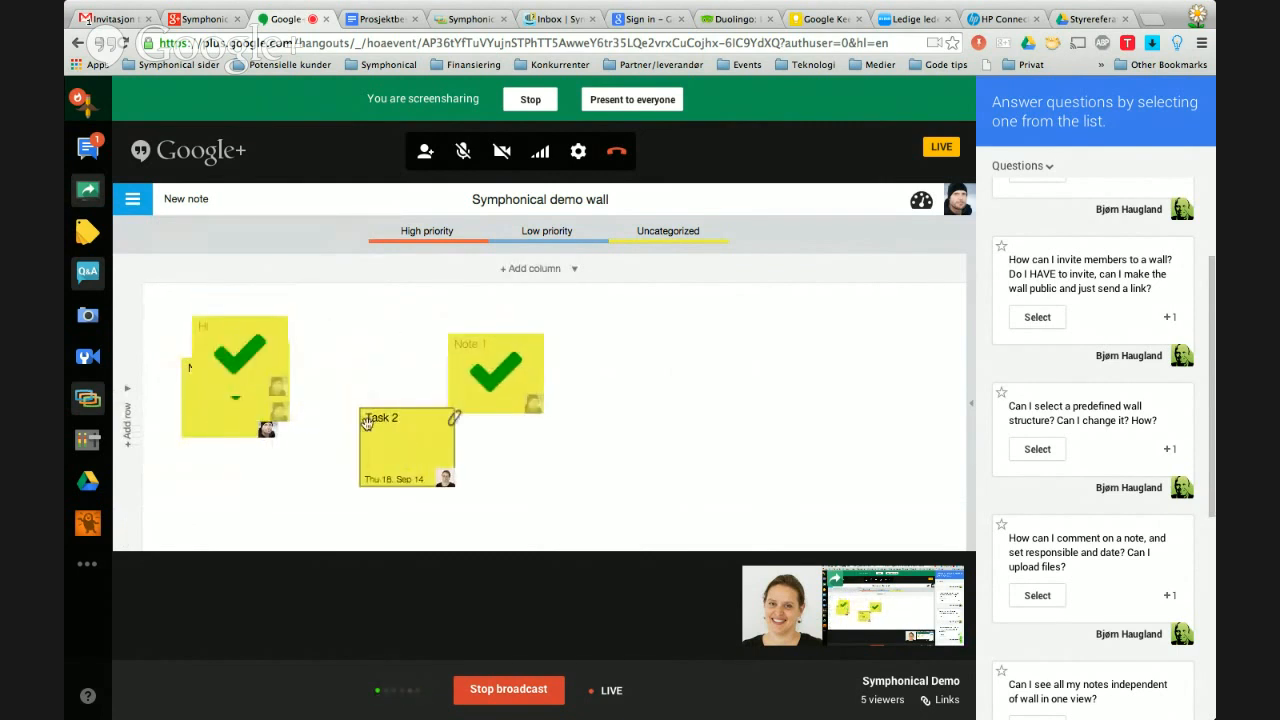
pyautogui.moveTo(260, 353); pyautogui.dragTo(704, 378)
pyautogui.moveTo(263, 371); pyautogui.dragTo(358, 338)
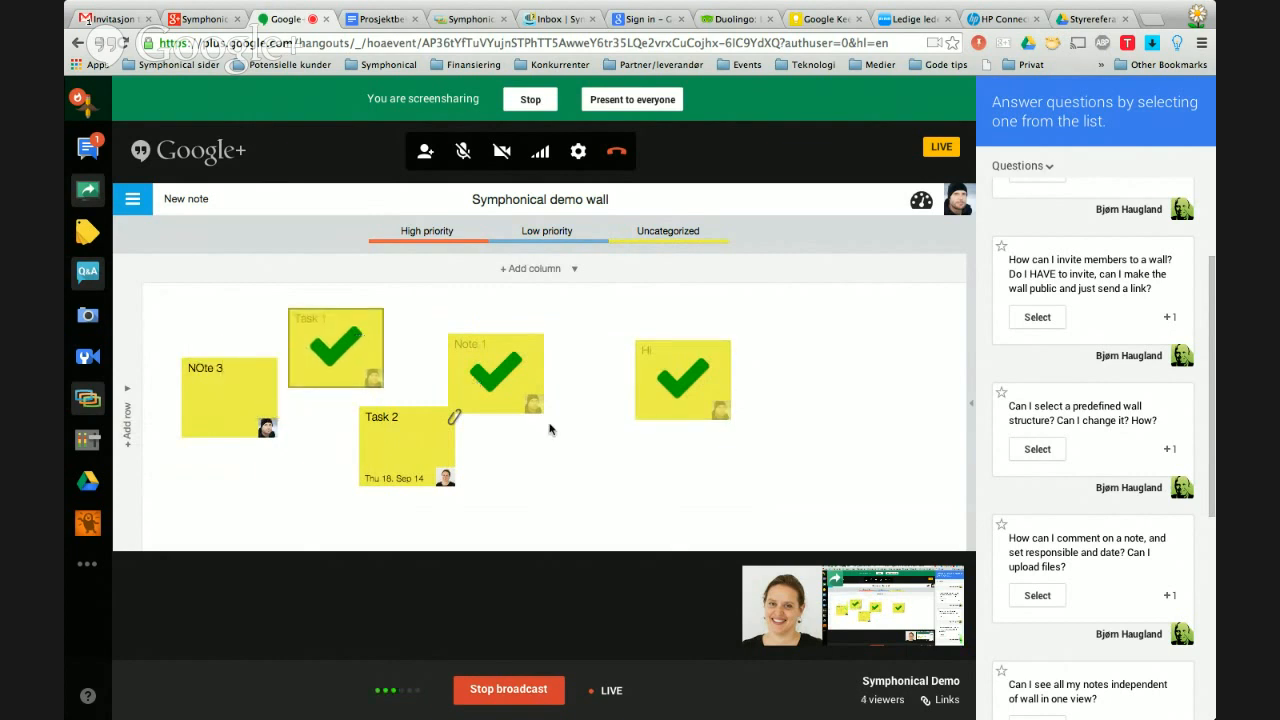
pyautogui.moveTo(276, 293); pyautogui.dragTo(520, 490)
pyautogui.moveTo(443, 461); pyautogui.dragTo(493, 490)
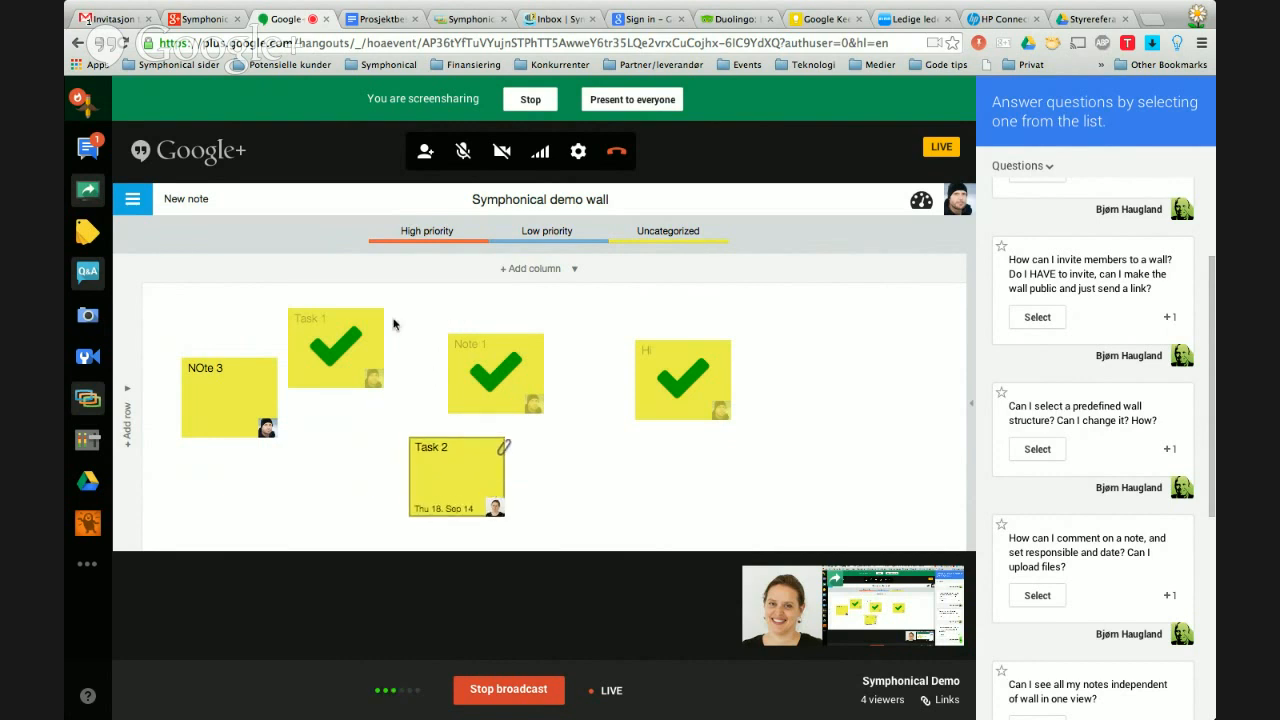
# Gather Task 1, Note 1, NOte 3 and Task 2 into one stack, and spread them apart again.
pyautogui.moveTo(255, 304); pyautogui.dragTo(565, 531)
pyautogui.moveTo(480, 474); pyautogui.dragTo(335, 372)
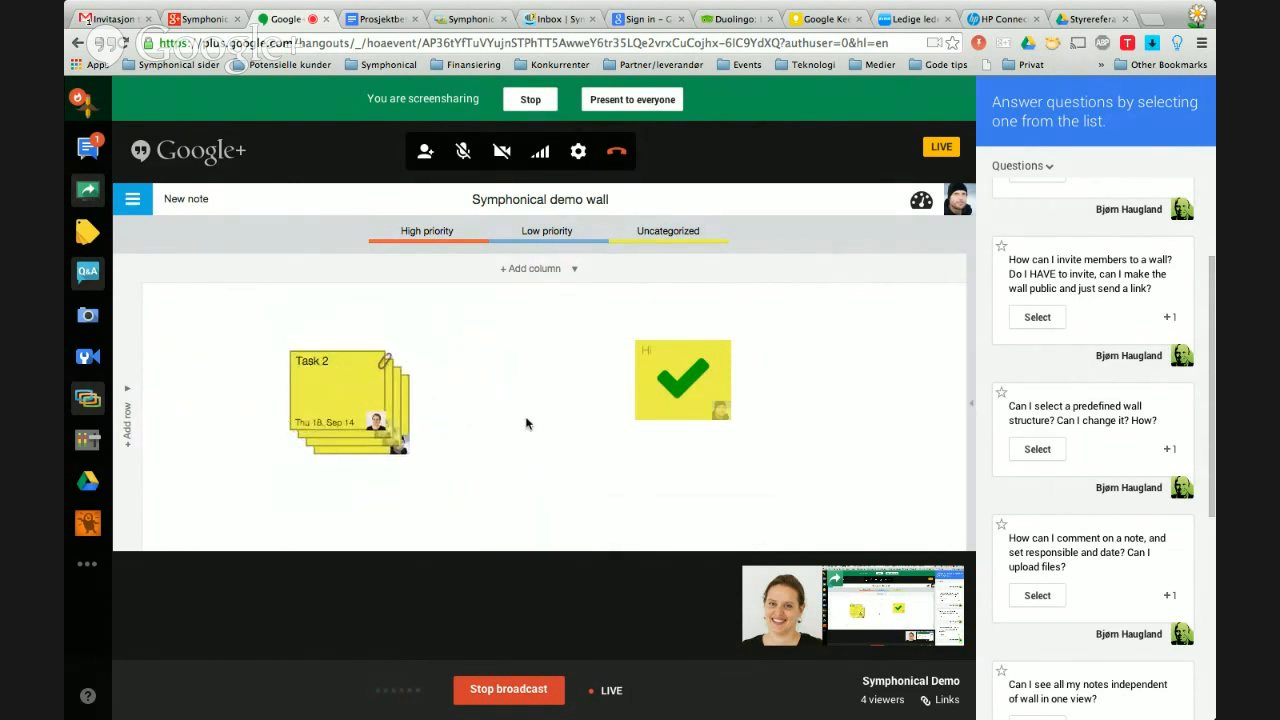
pyautogui.moveTo(362, 398); pyautogui.dragTo(245, 434)
pyautogui.click(545, 439)
pyautogui.moveTo(420, 386); pyautogui.dragTo(598, 442)
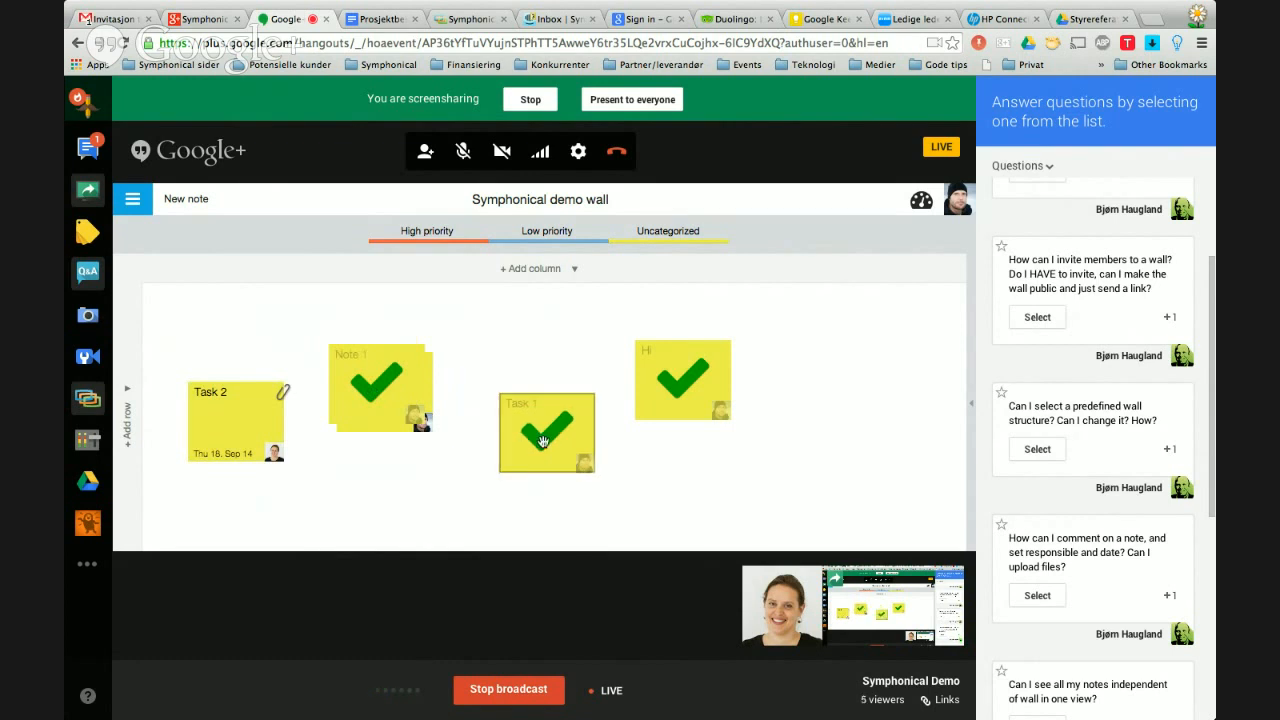
pyautogui.moveTo(389, 400); pyautogui.dragTo(406, 476)
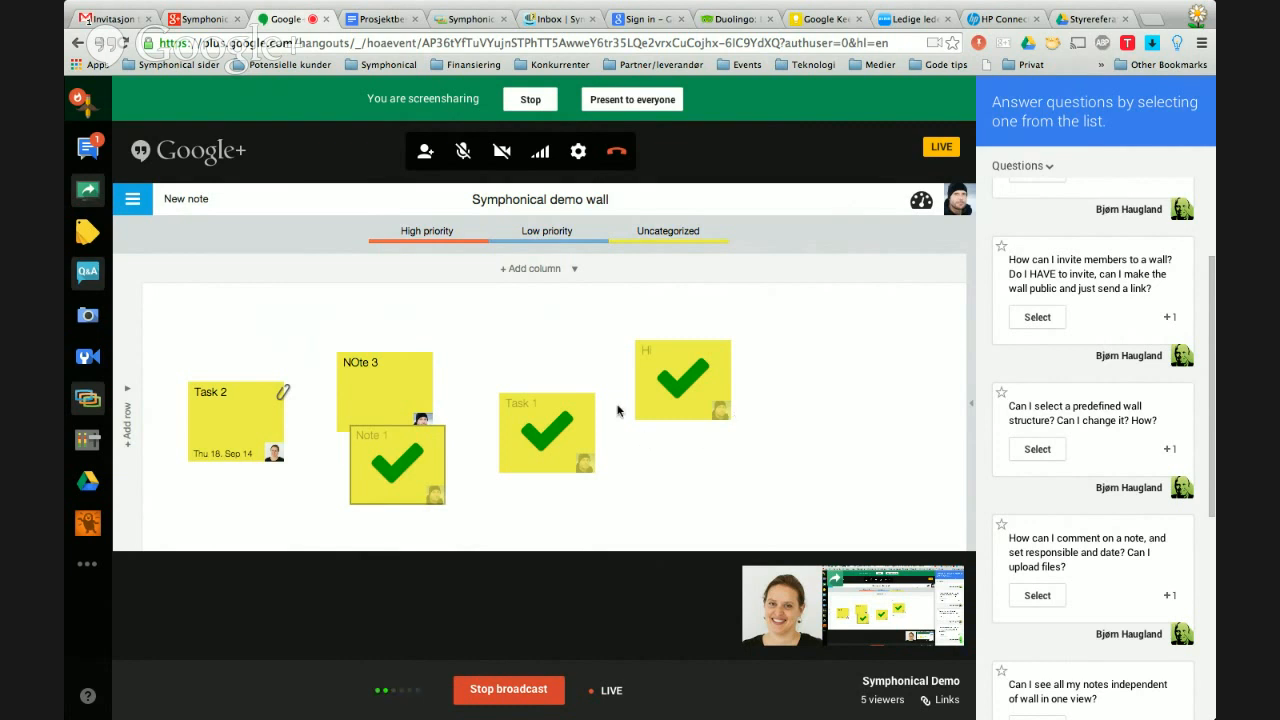
# Set the wall's row category to Responsible and its column category to Status.
pyautogui.click(129, 395)
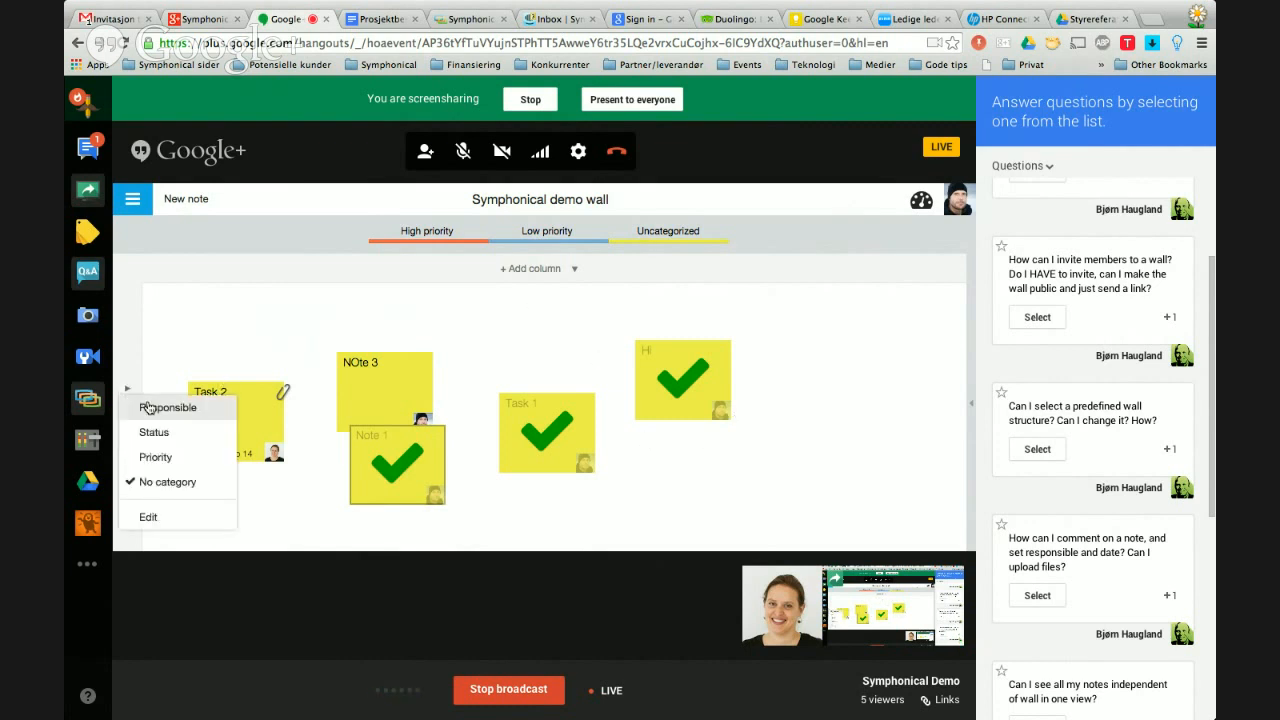
pyautogui.click(148, 406)
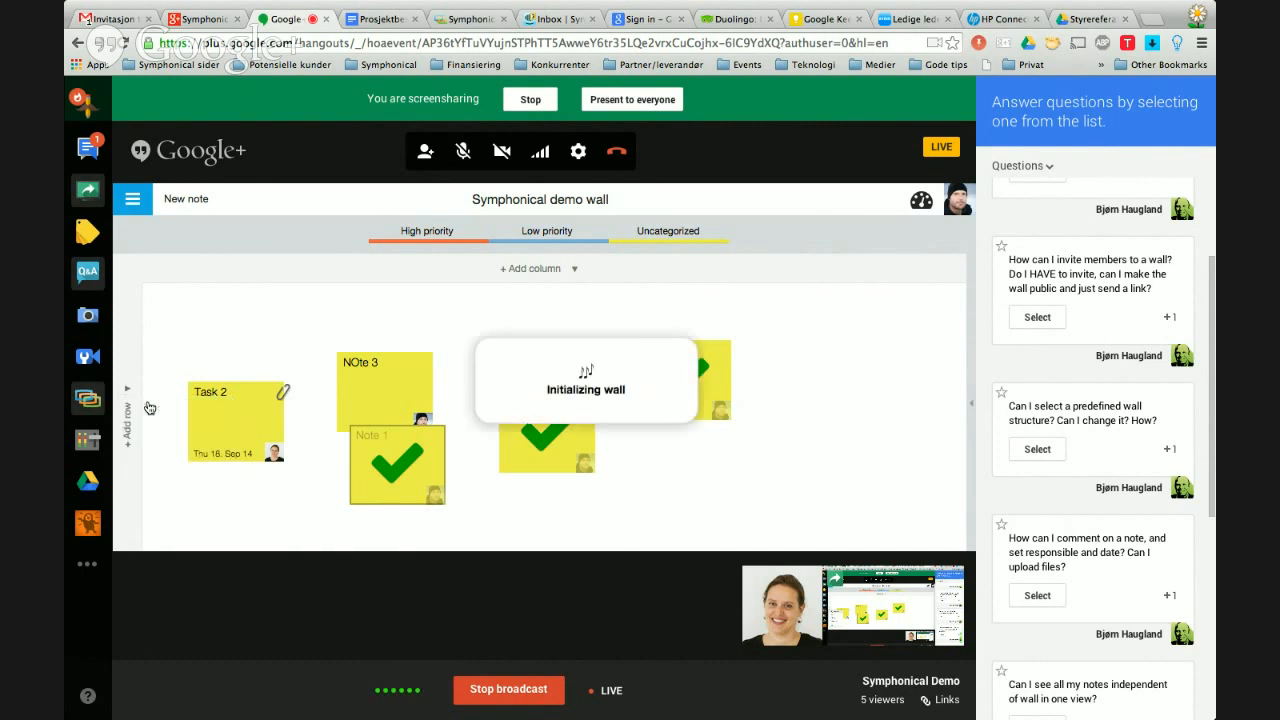
pyautogui.click(576, 269)
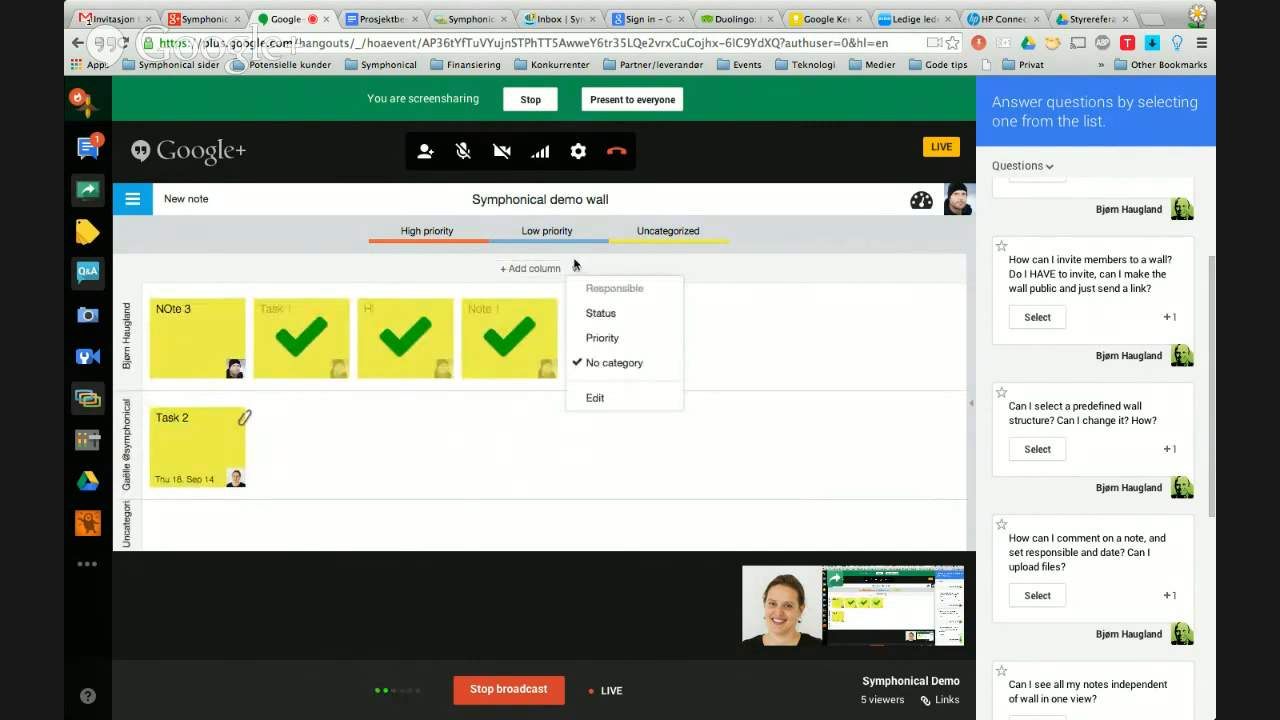
pyautogui.click(601, 314)
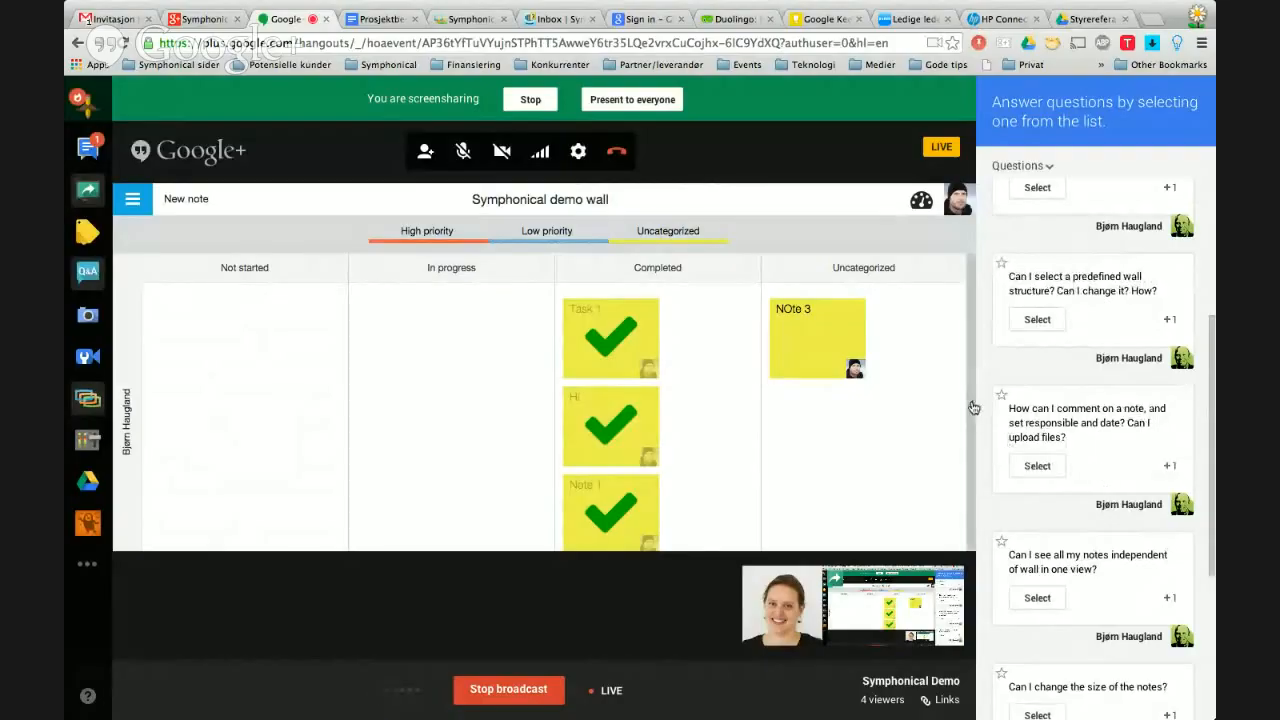
# In the wall's calendar view, schedule Task 1 on 19, Note 1 on 17, Hi on 25 and NOte 3 on 26 September 2014.
pyautogui.click(972, 408)
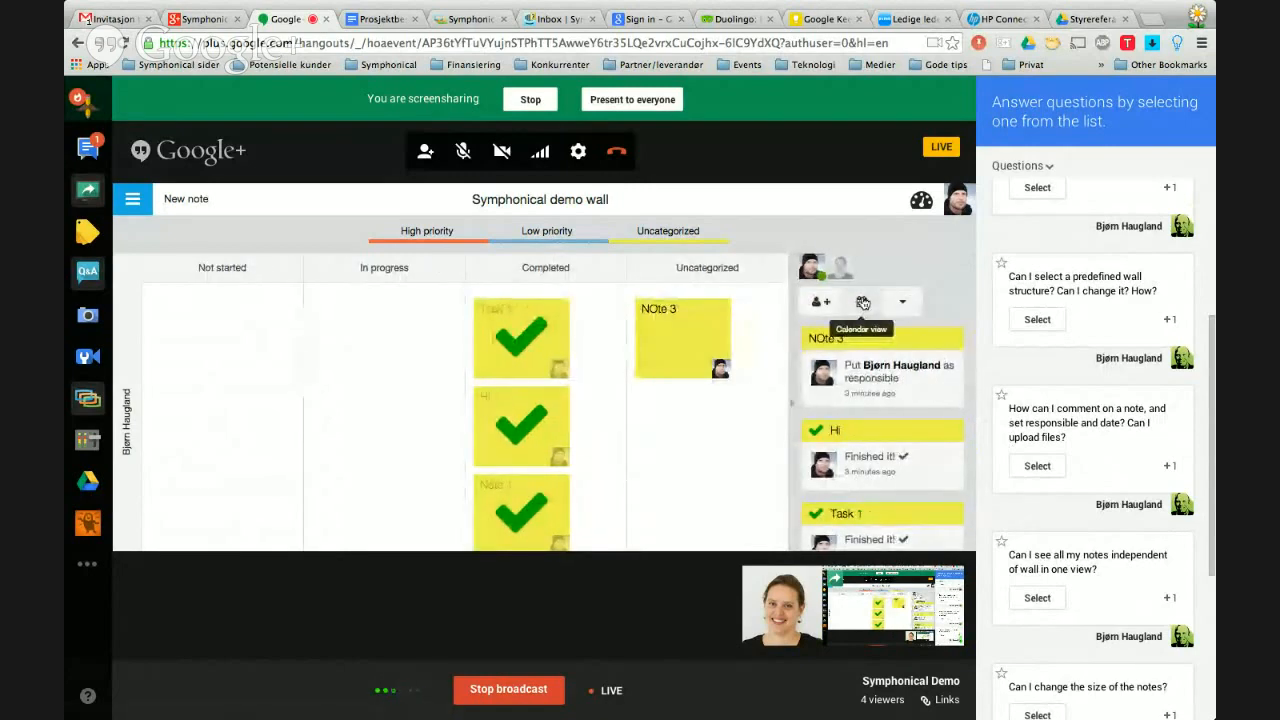
pyautogui.click(863, 302)
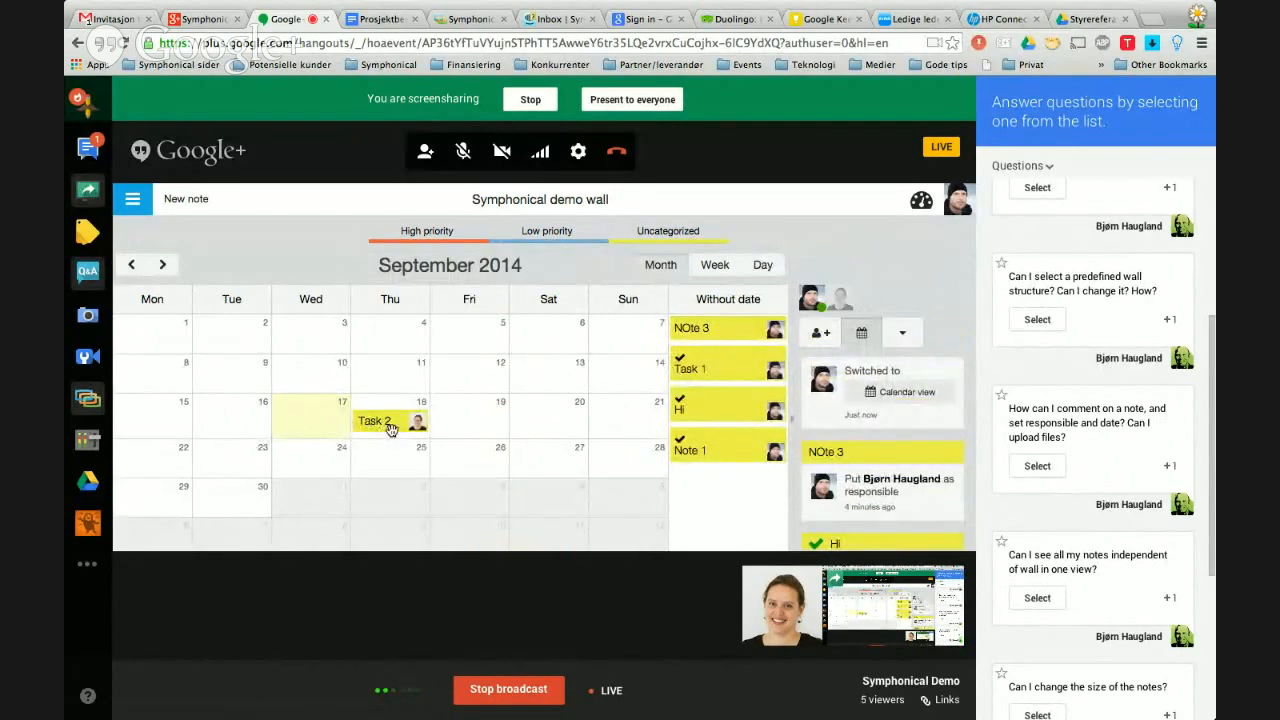
pyautogui.moveTo(711, 363); pyautogui.dragTo(471, 419)
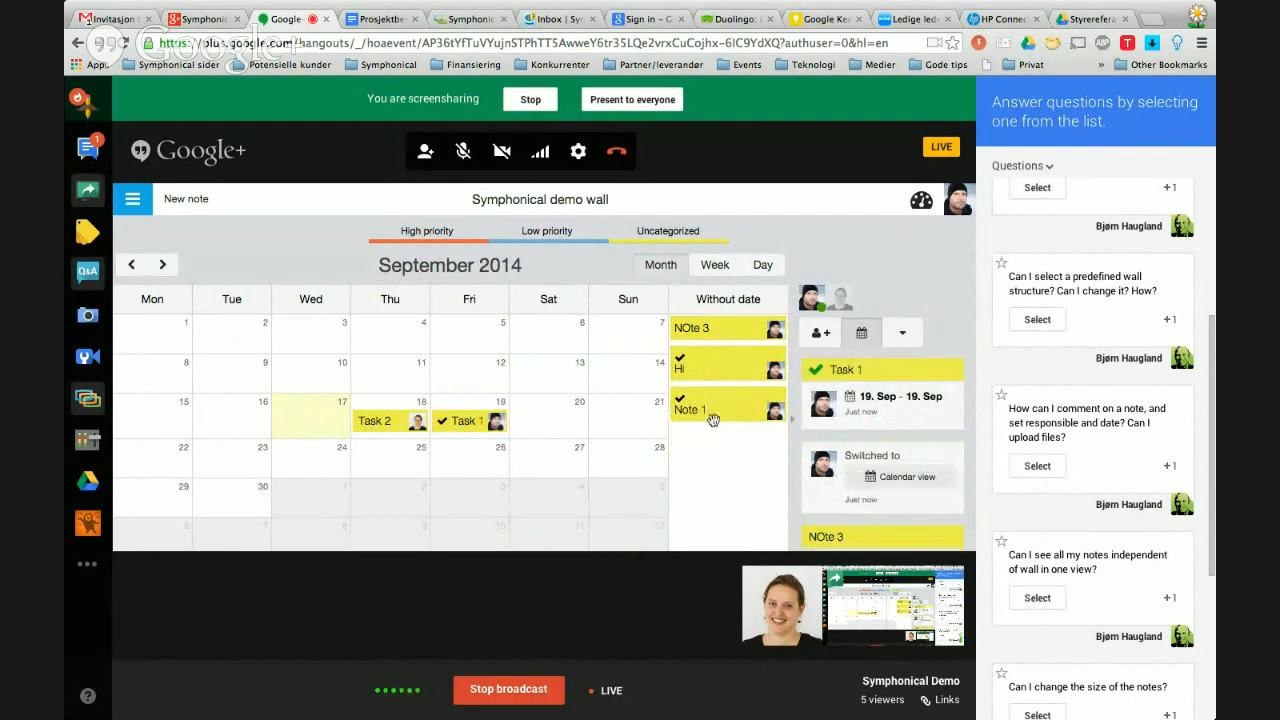
pyautogui.moveTo(708, 412); pyautogui.dragTo(300, 412)
pyautogui.moveTo(700, 375); pyautogui.dragTo(354, 470)
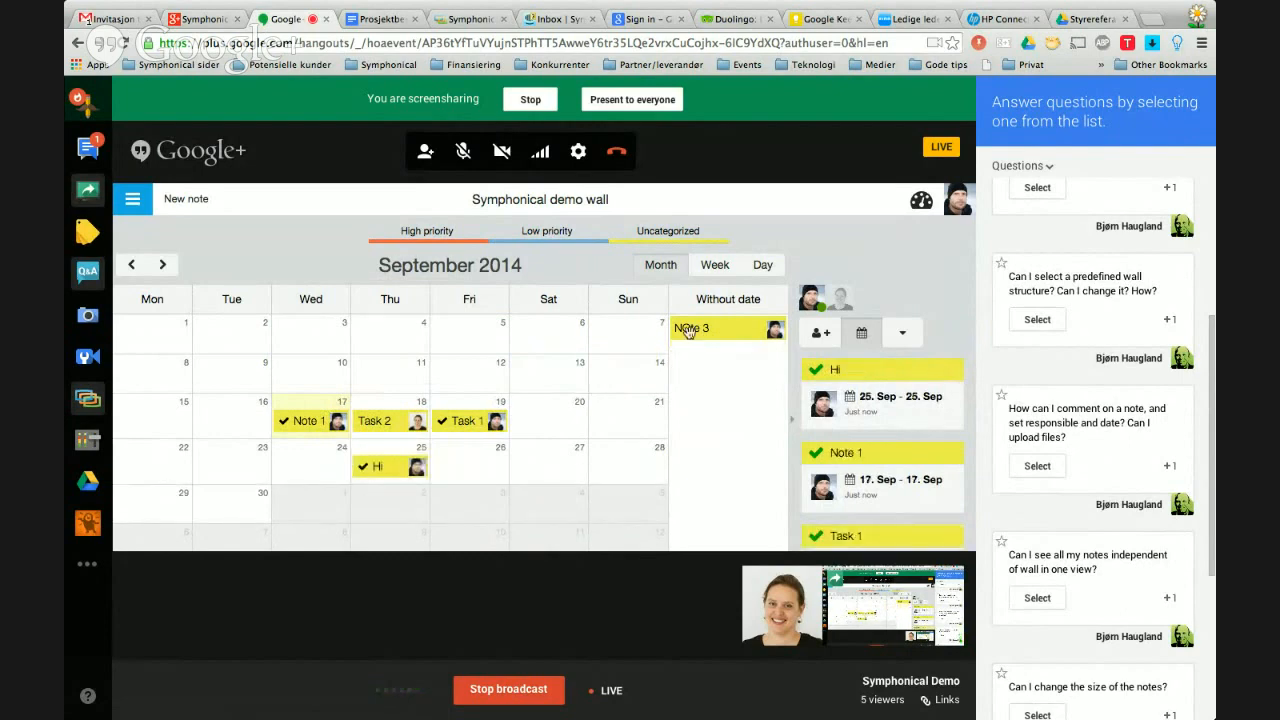
pyautogui.moveTo(706, 328); pyautogui.dragTo(470, 466)
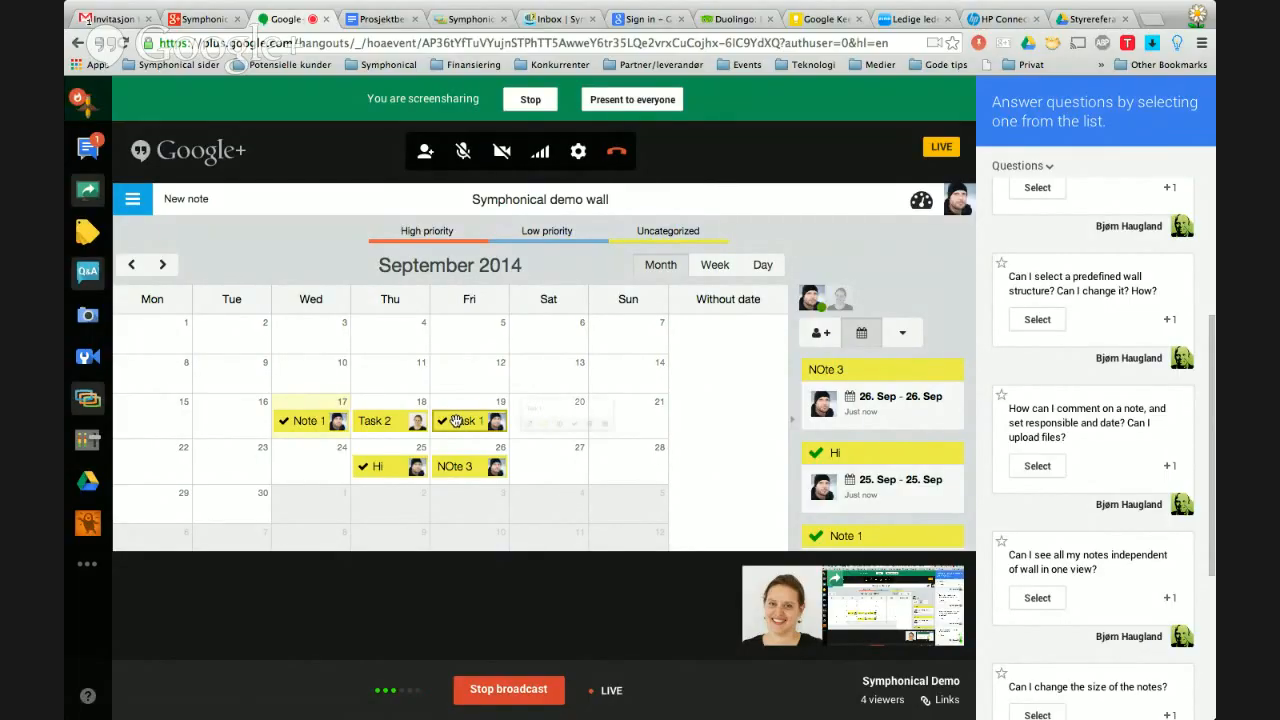
# Set the Task 1 note on 19 September to High priority.
pyautogui.click(460, 420)
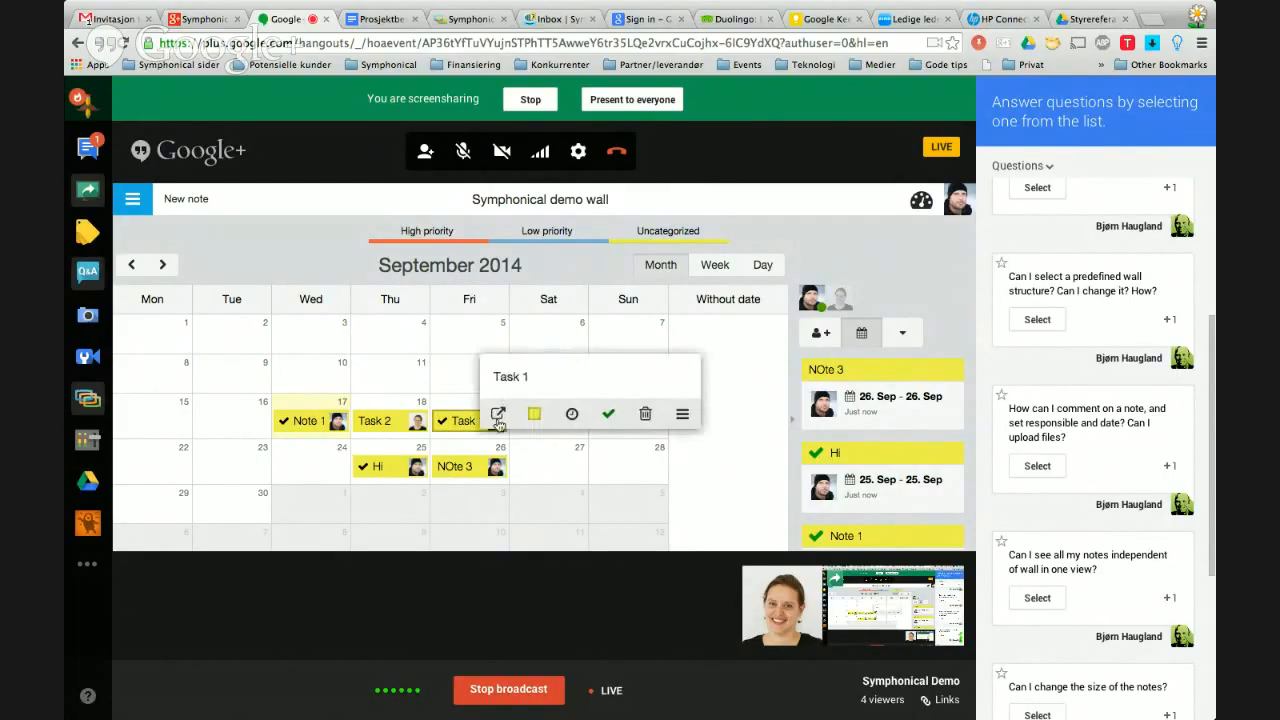
pyautogui.click(535, 418)
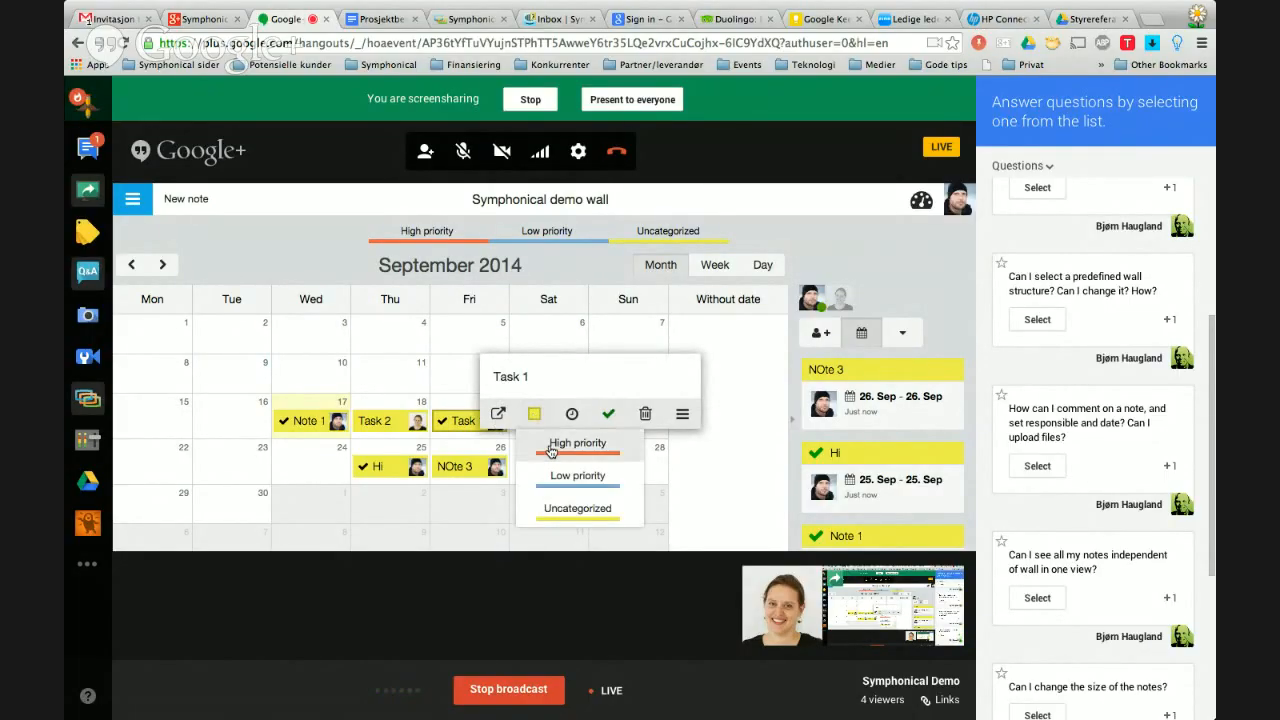
pyautogui.click(552, 452)
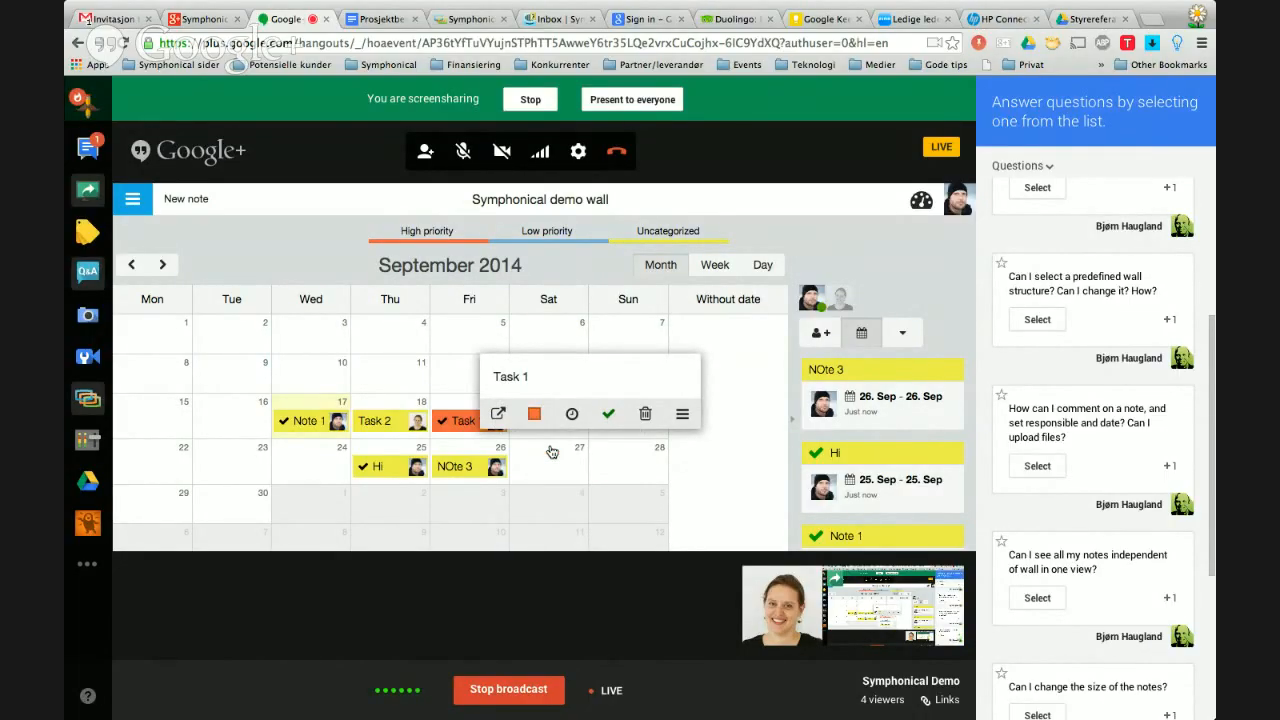
# Set Task 2 on 18 September to Low priority and Note 1 on 17 September to High priority.
pyautogui.click(376, 422)
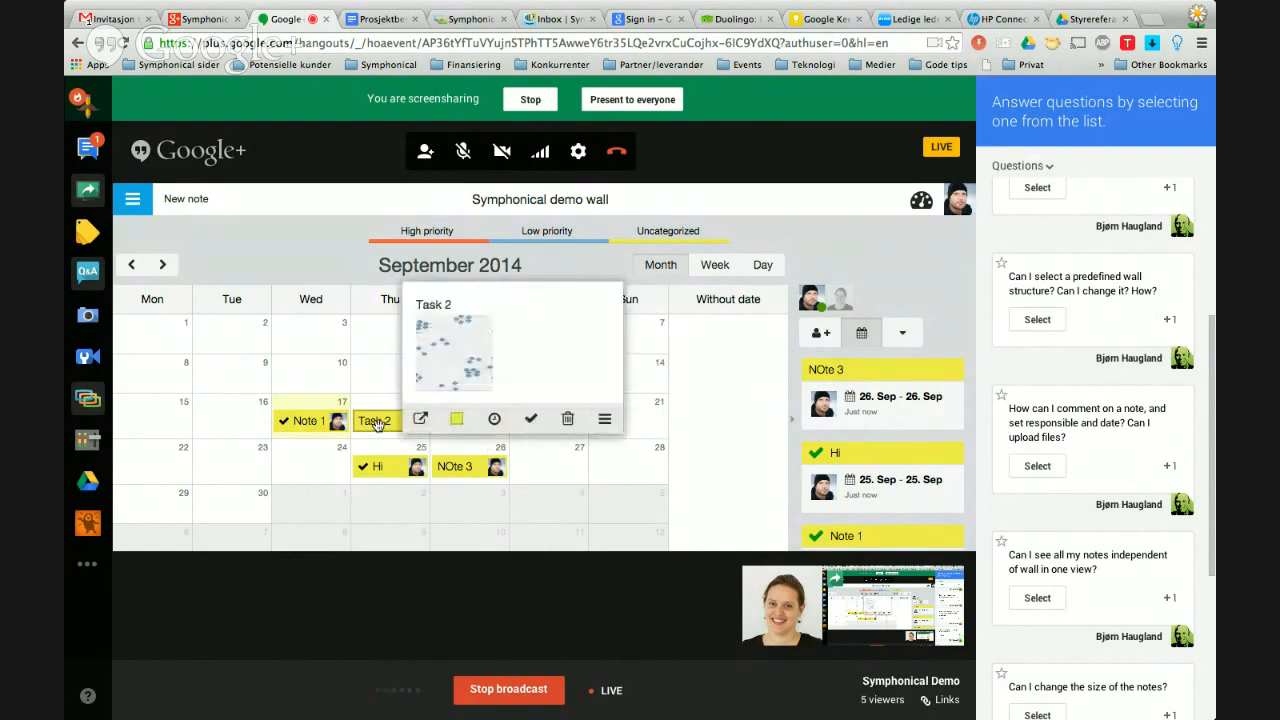
pyautogui.click(456, 420)
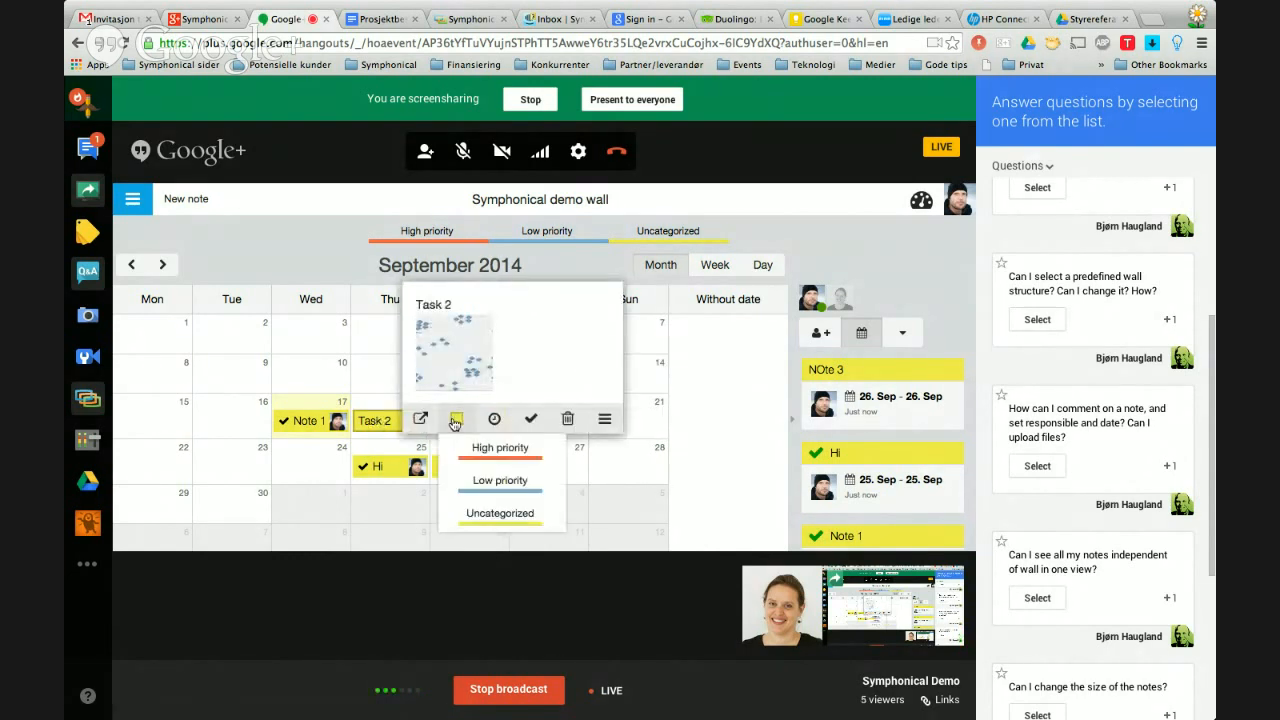
pyautogui.click(480, 481)
pyautogui.click(298, 421)
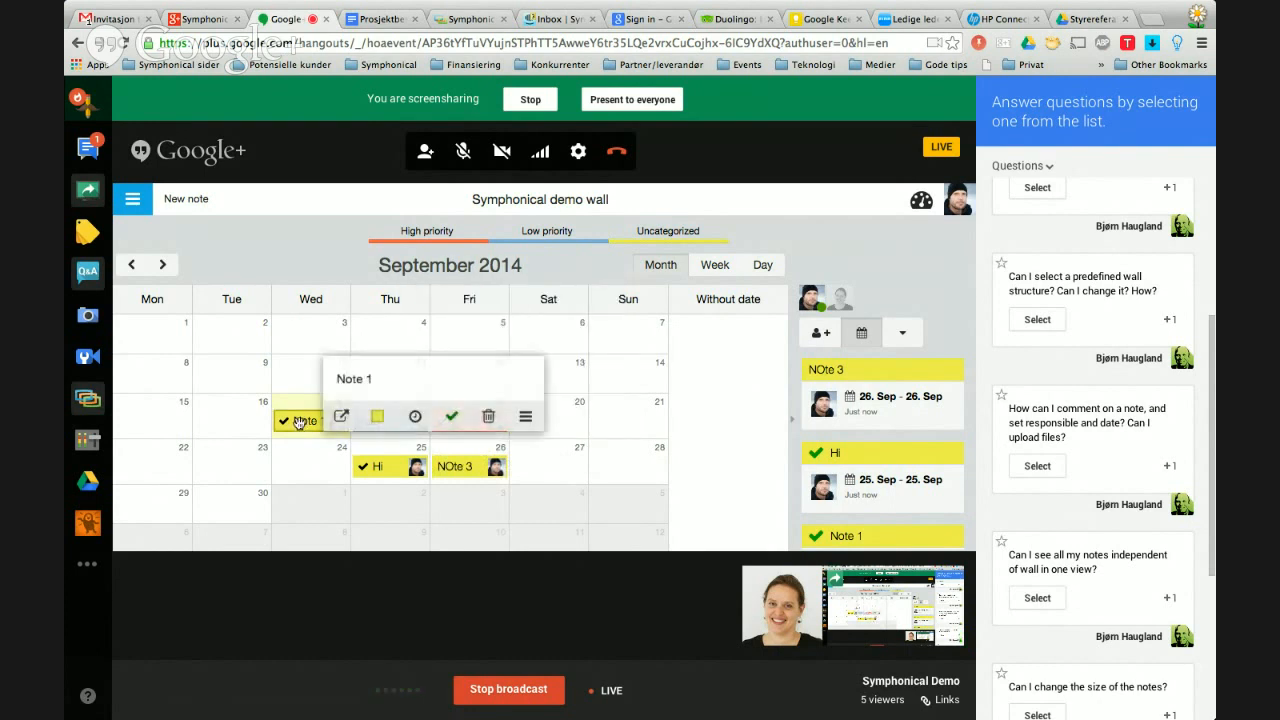
pyautogui.click(378, 419)
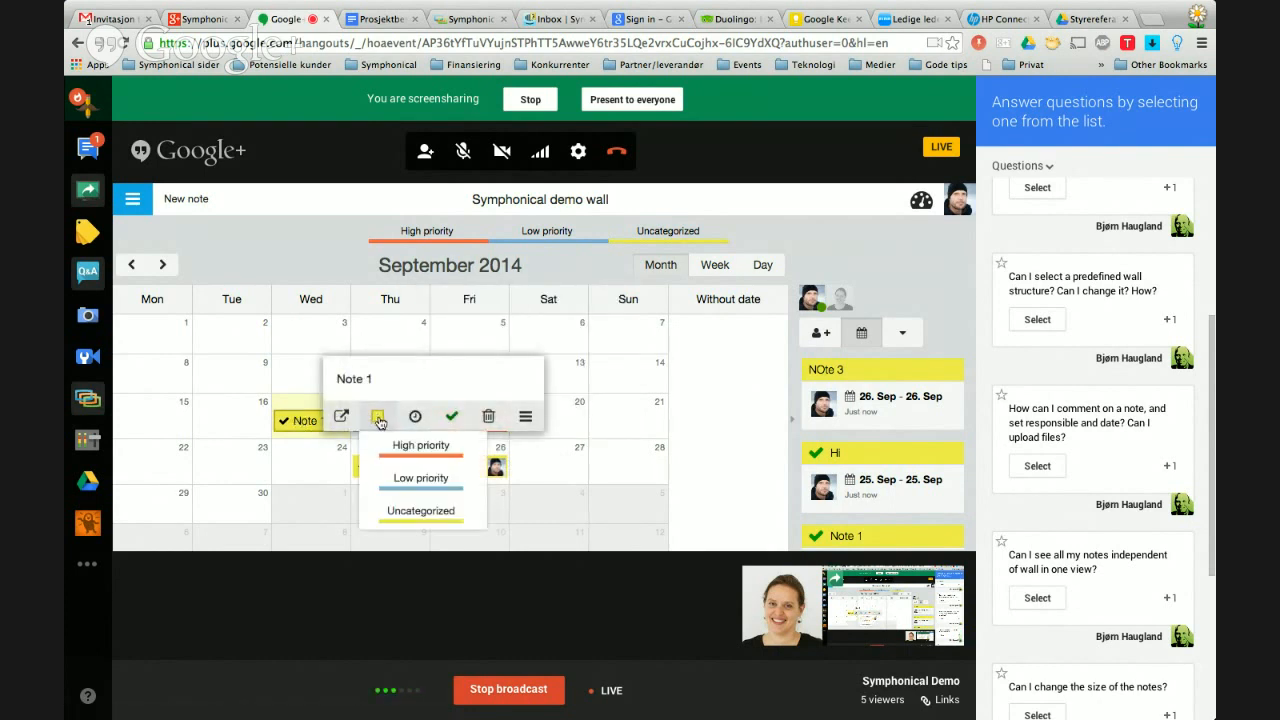
pyautogui.click(405, 460)
pyautogui.click(300, 459)
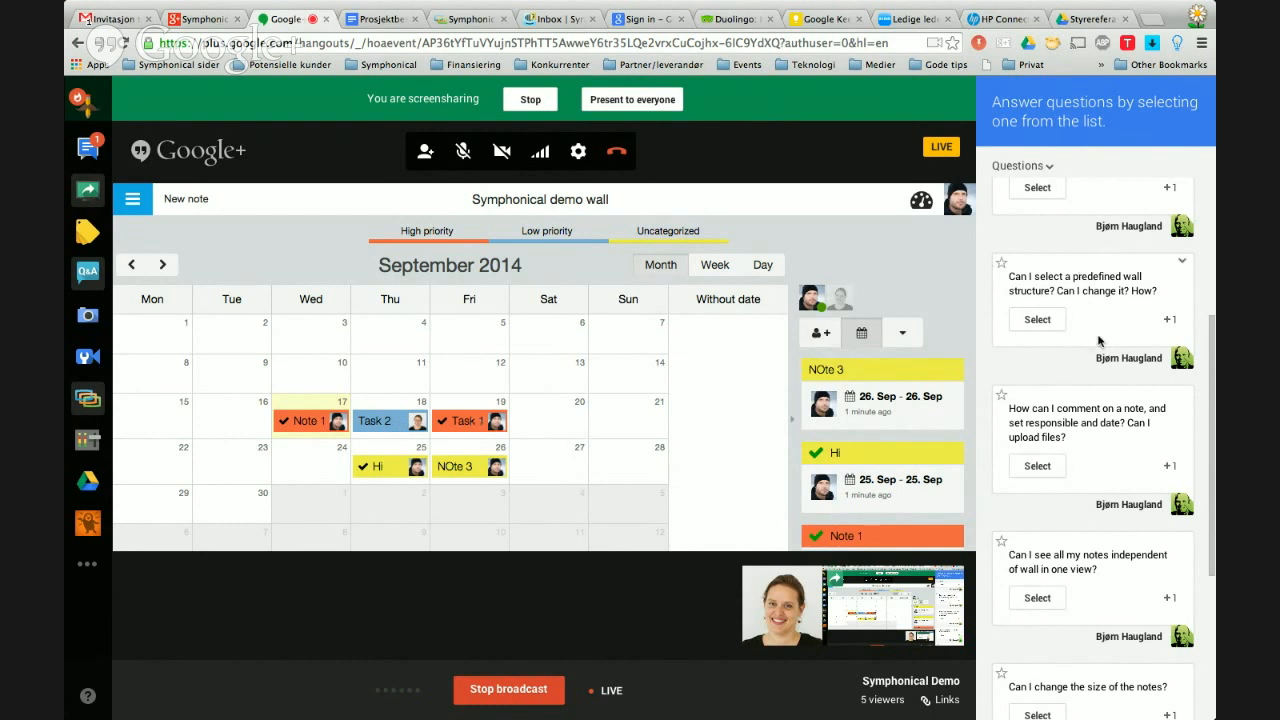
# Permanently delete the Q&A question about selecting and changing a predefined wall structure.
pyautogui.click(1182, 261)
pyautogui.click(1085, 283)
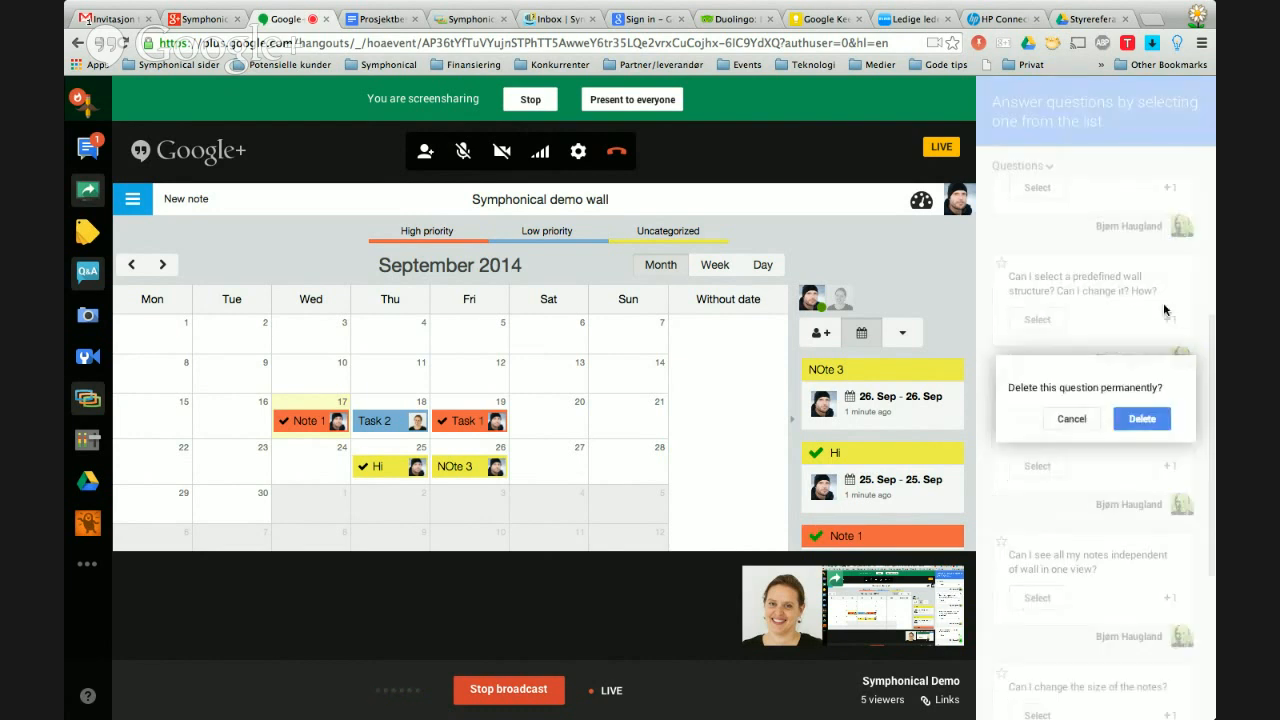
pyautogui.click(1143, 420)
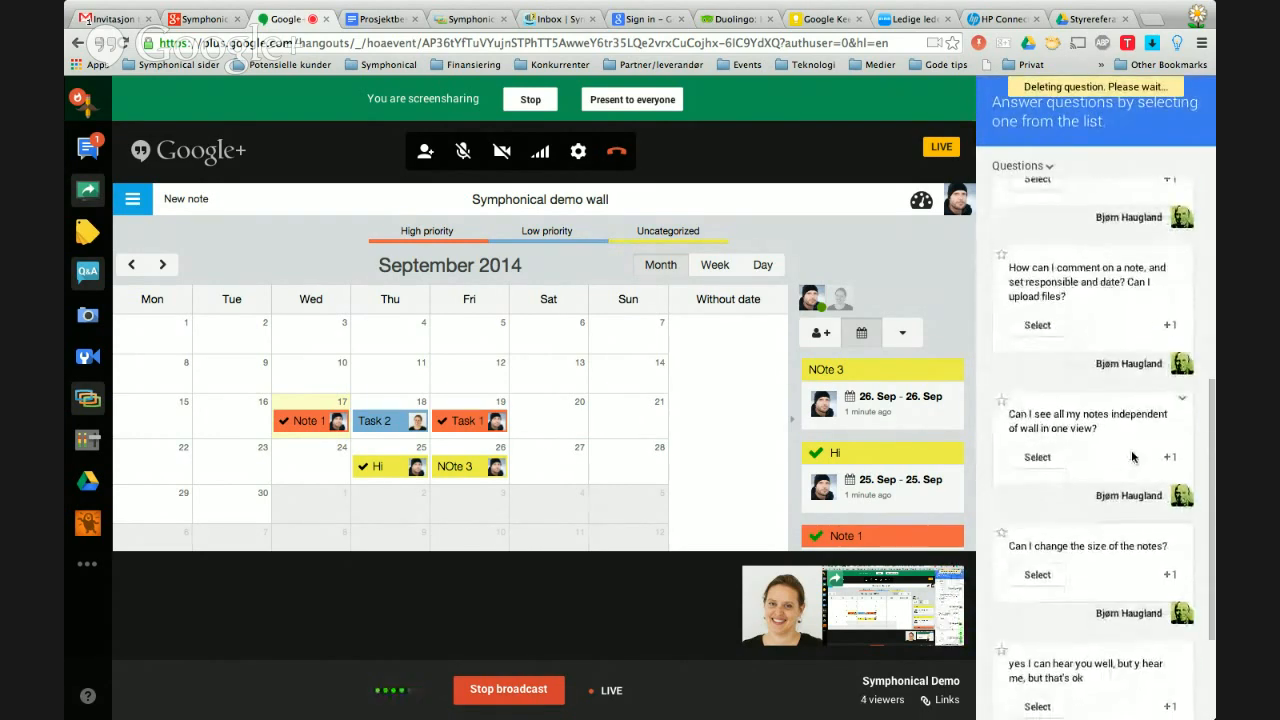
# Select the question about seeing all notes independent of wall in one view, and open the notes dashboard.
pyautogui.scroll(-3, 1132, 457)
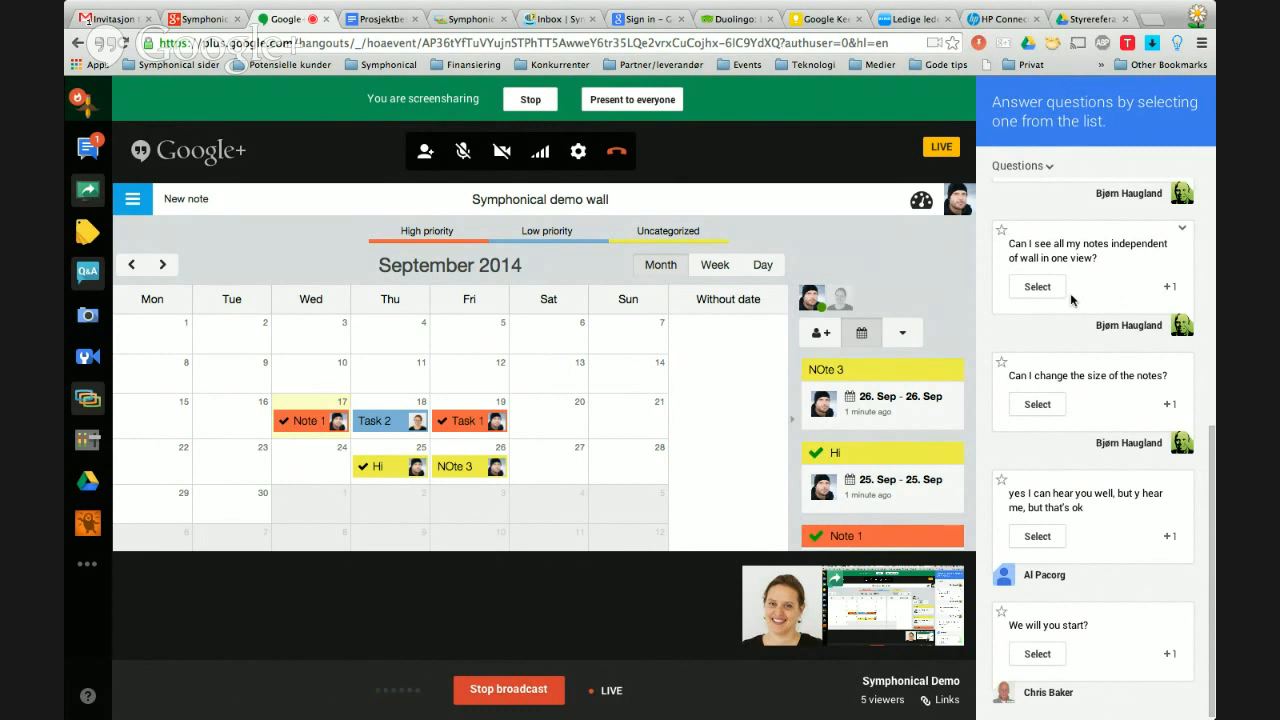
pyautogui.click(1043, 286)
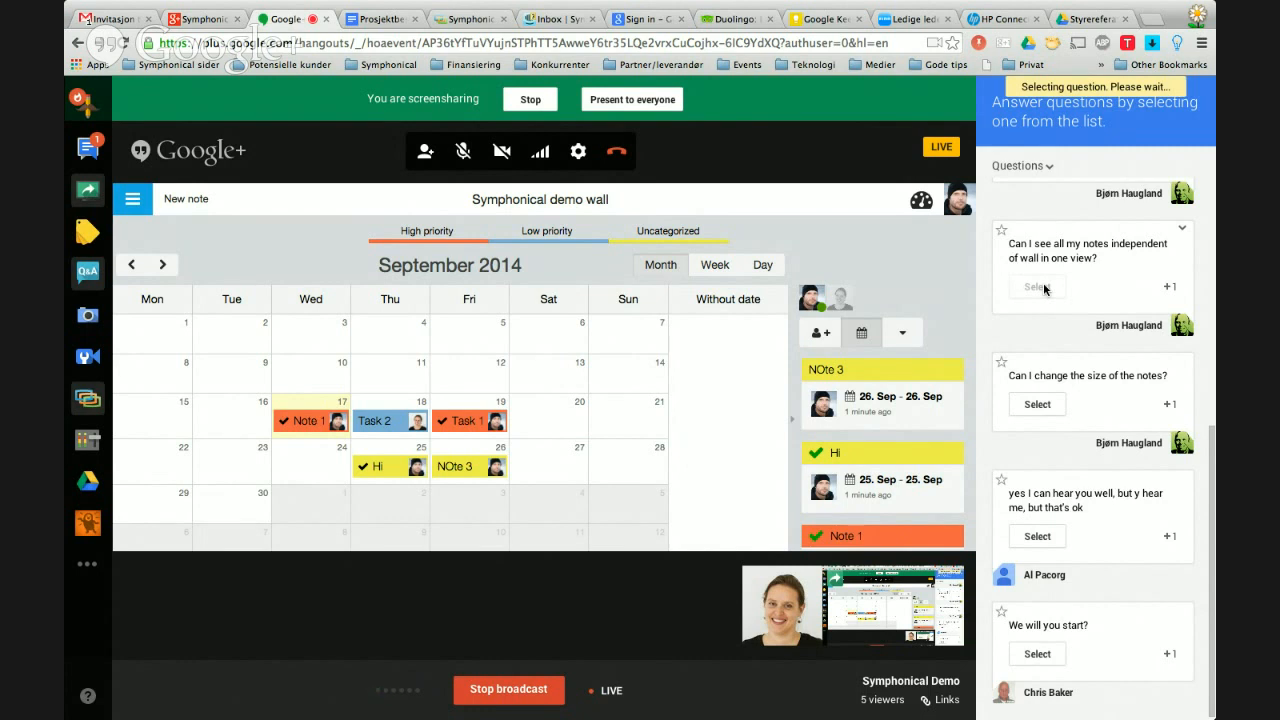
pyautogui.click(922, 201)
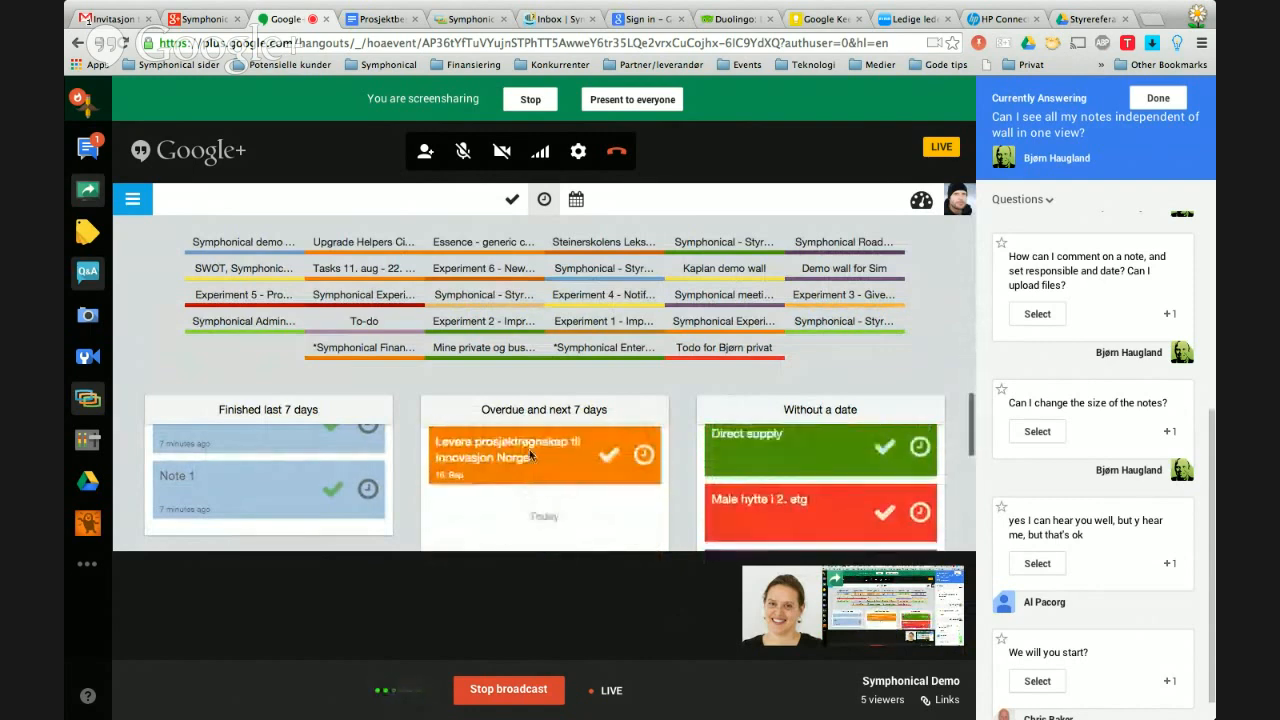
# Reschedule the overdue note Levere prosjektregnskap til Innovasjon Norge to Today and Google.com to Tomorrow, and mark IFU søknad til Innovasjon Norge as done.
pyautogui.click(643, 456)
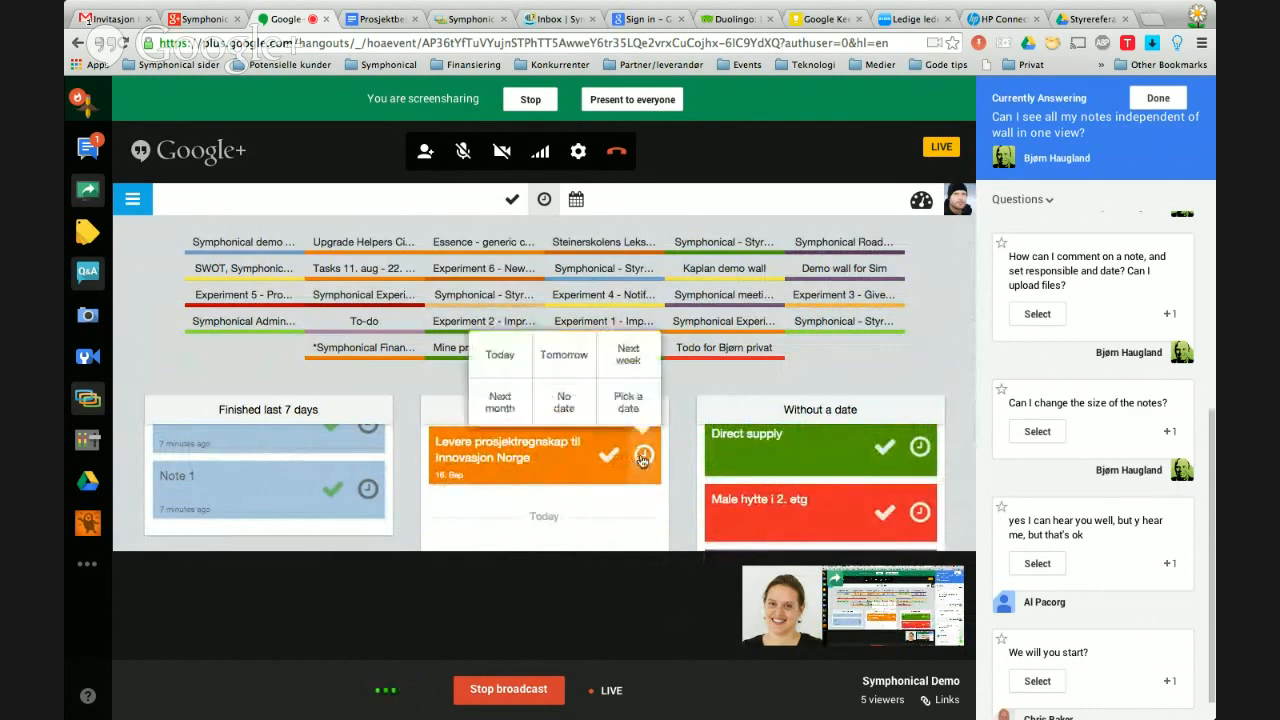
pyautogui.click(502, 355)
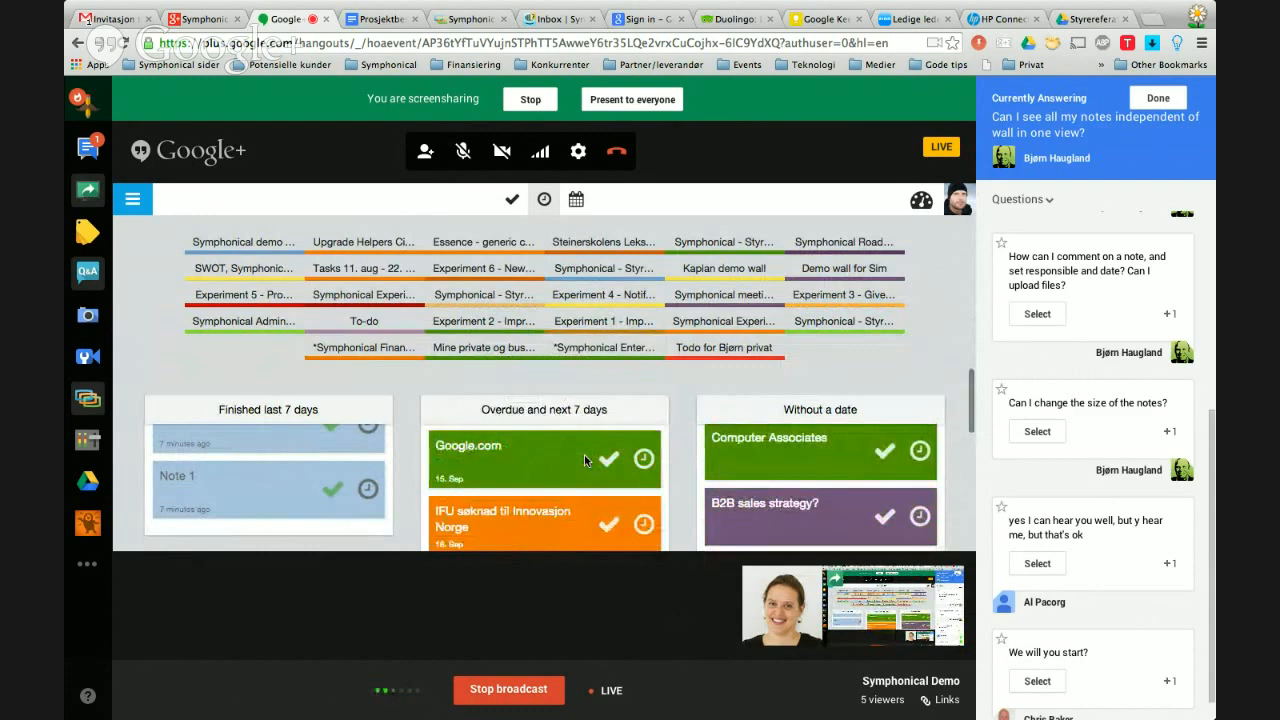
pyautogui.click(645, 466)
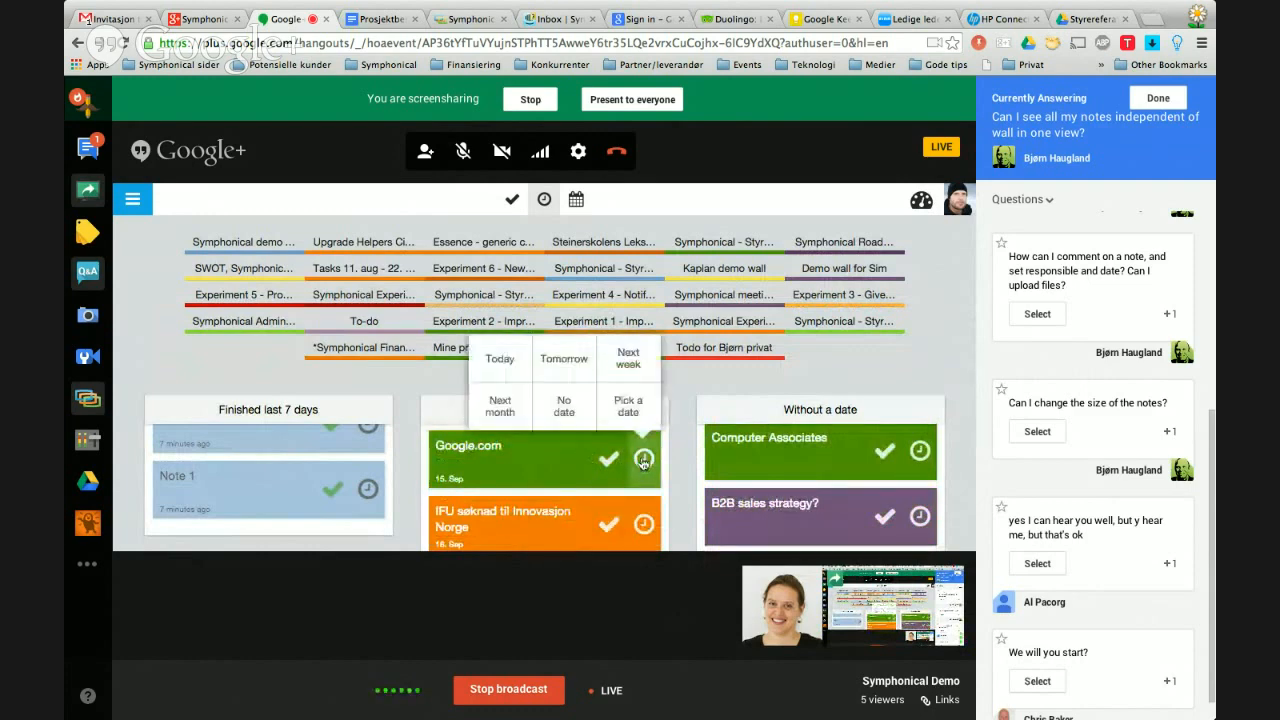
pyautogui.click(564, 359)
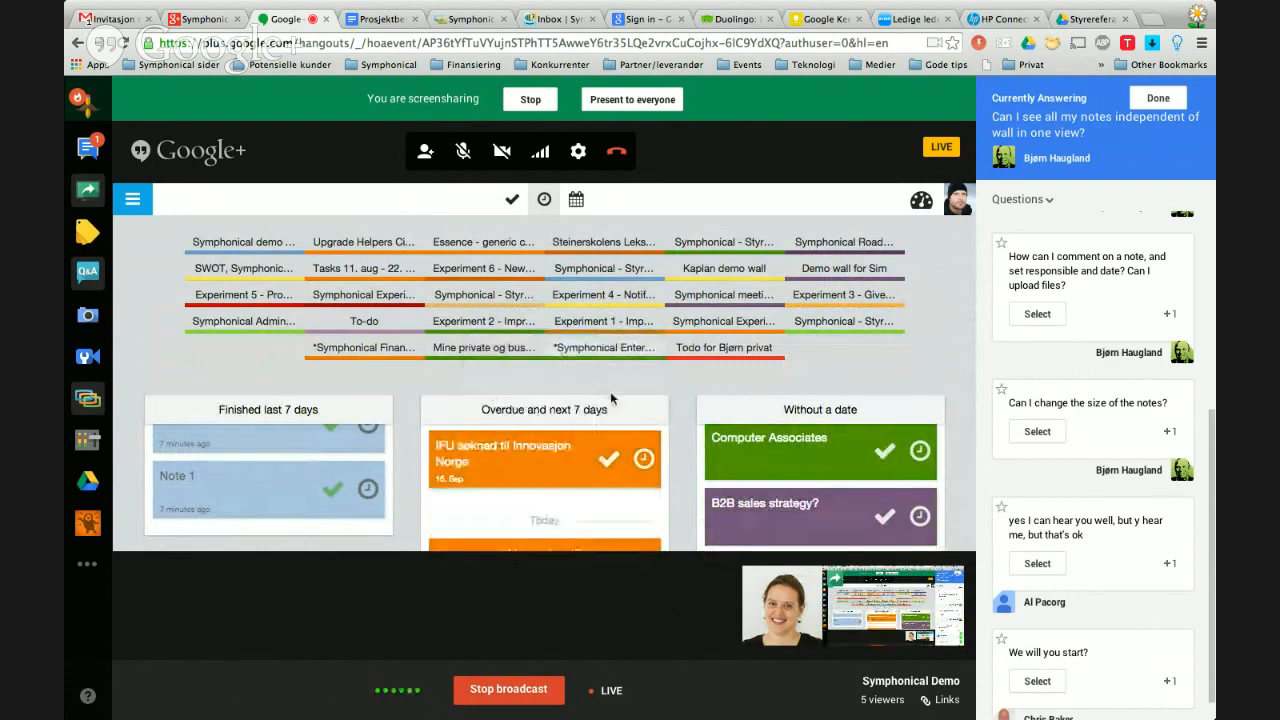
pyautogui.click(610, 465)
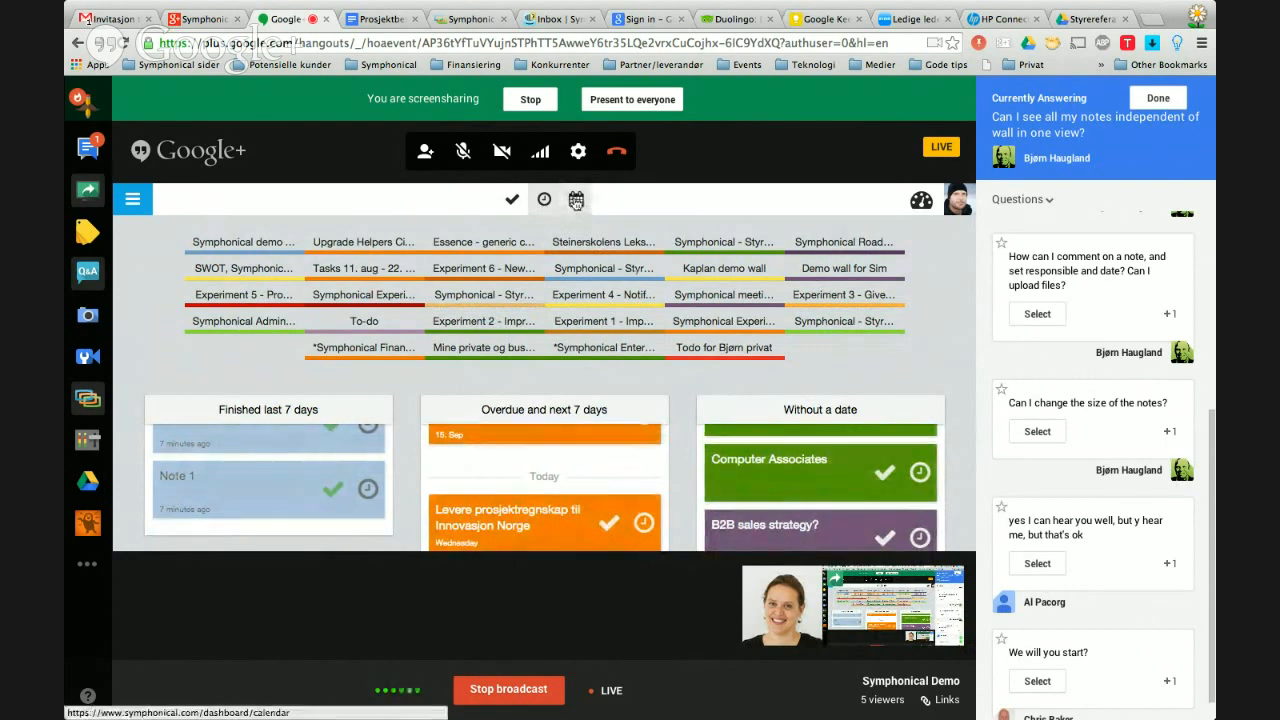
# Switch the dashboard to its calendar view and look through the notes scheduled in September 2014.
pyautogui.click(576, 200)
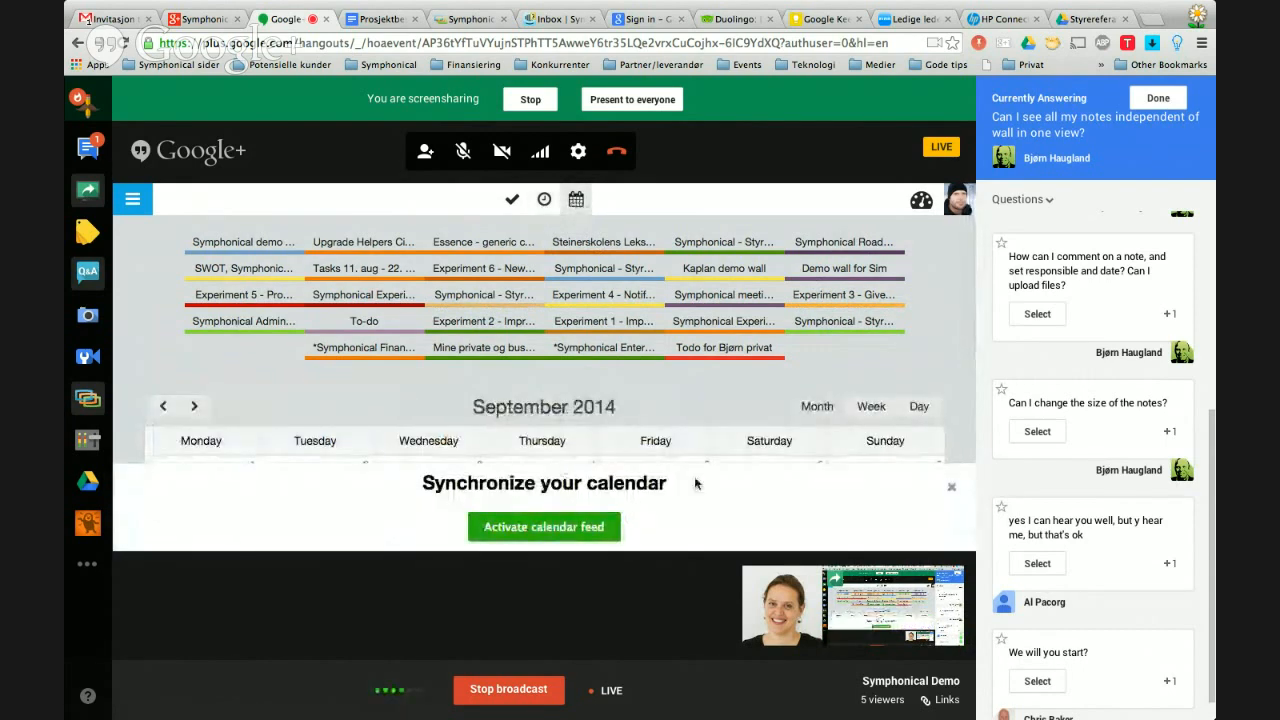
pyautogui.scroll(-5, 695, 475)
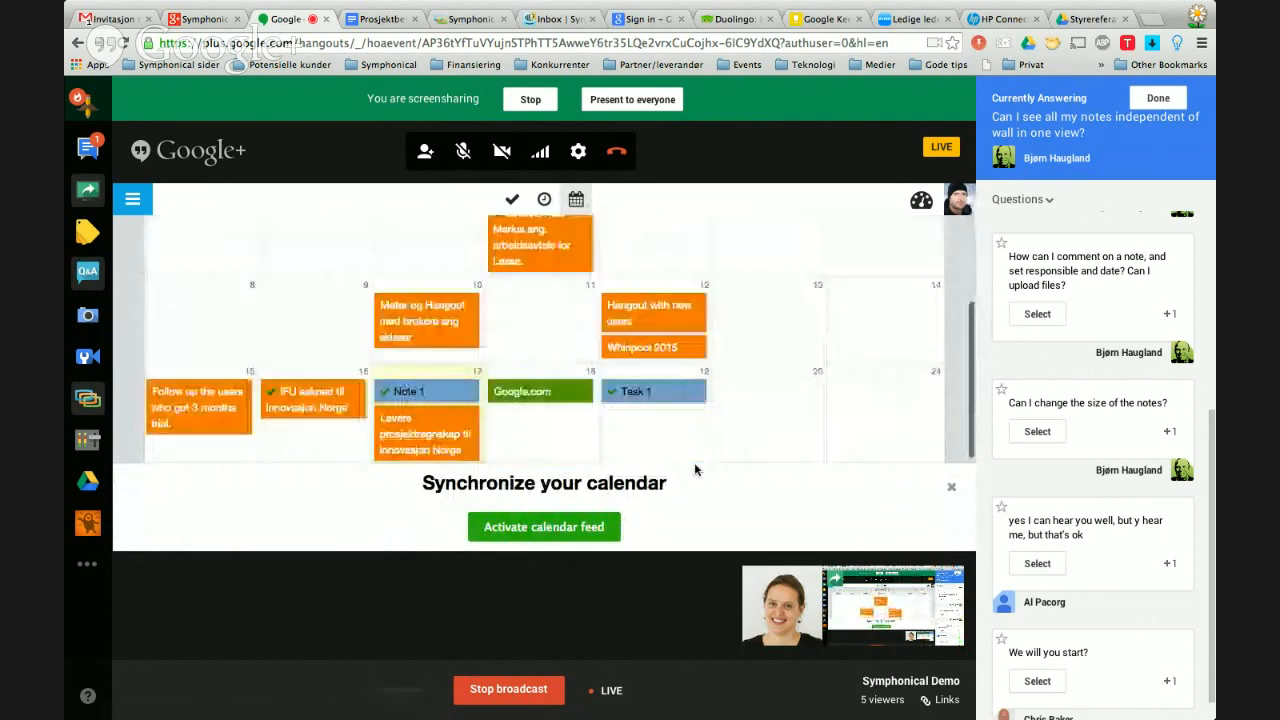
pyautogui.scroll(-1, 660, 430)
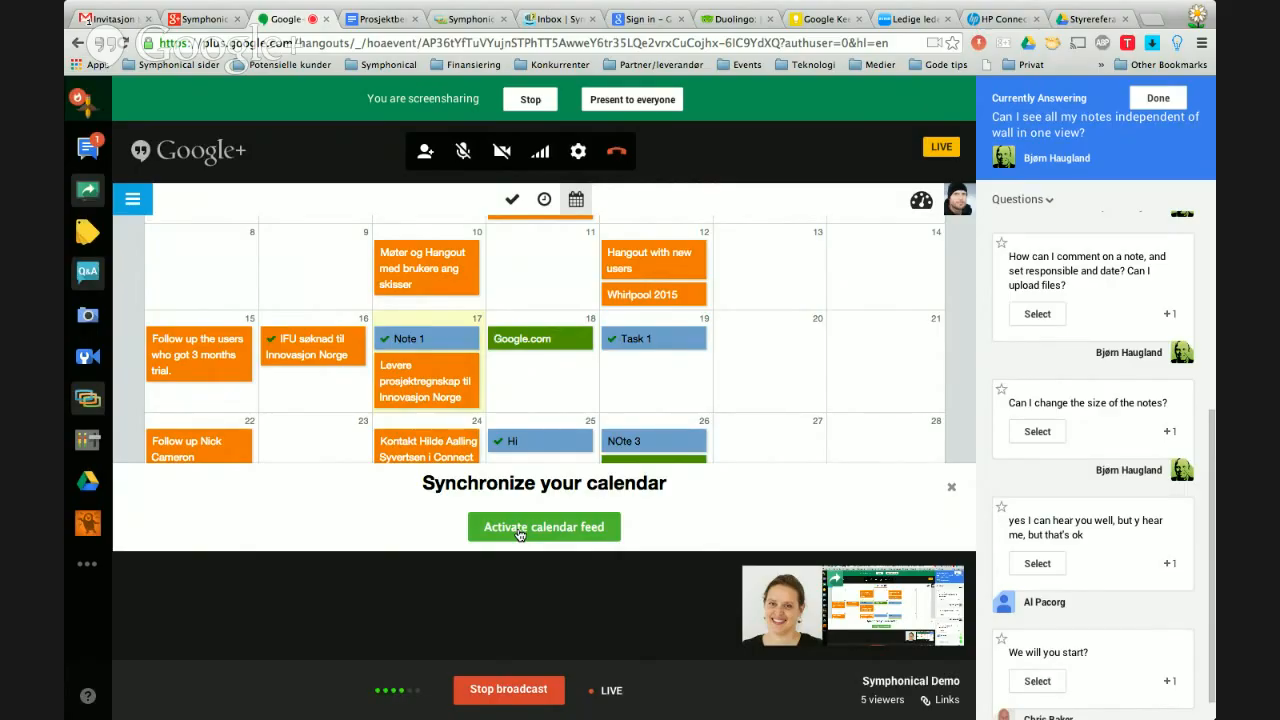
# Activate the calendar feed, select its feed address, and return to the Symphonical demo wall.
pyautogui.click(519, 530)
pyautogui.click(560, 295)
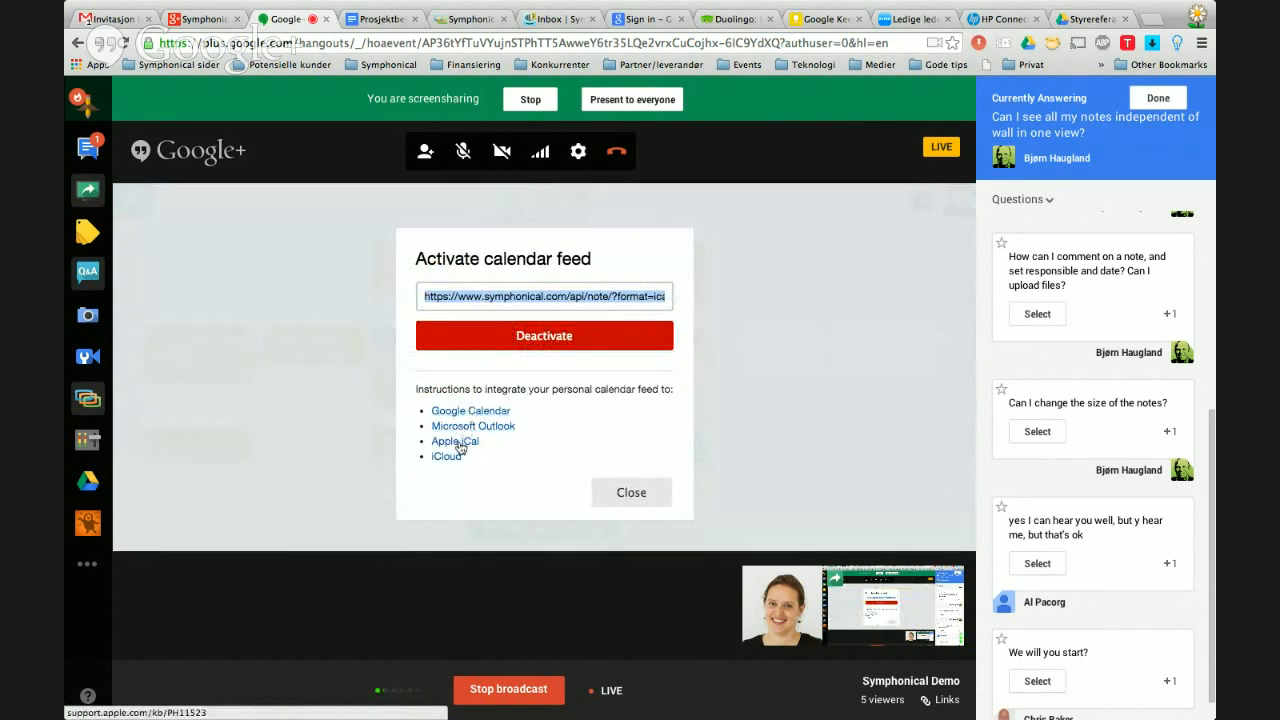
pyautogui.click(645, 495)
pyautogui.click(633, 493)
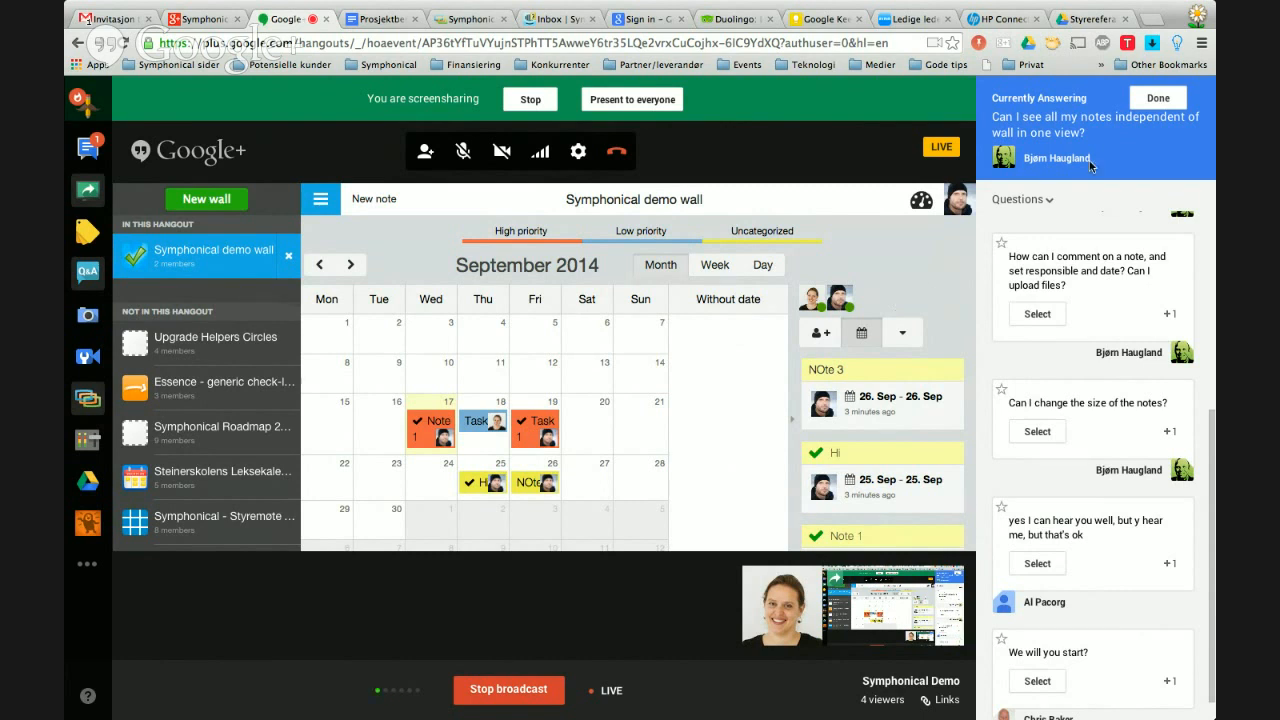
# Finish the current question and select "Can I change the size of the notes?" to answer.
pyautogui.click(1160, 99)
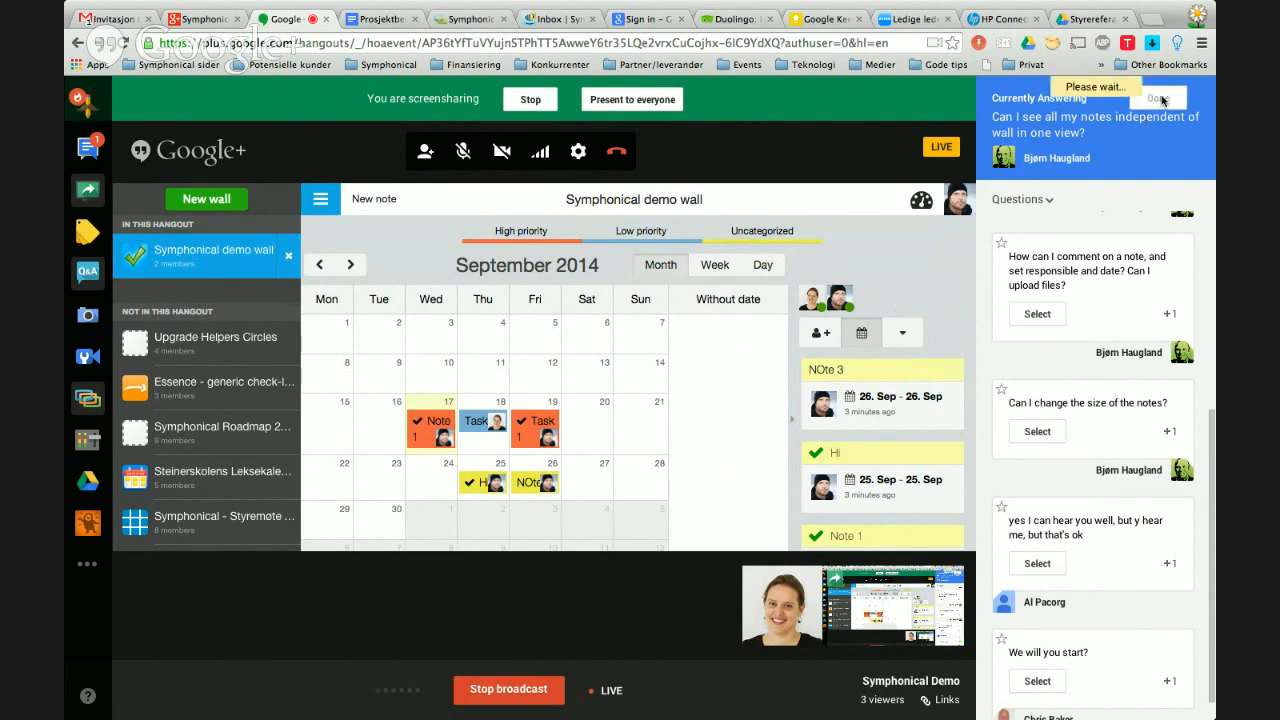
pyautogui.scroll(-1, 1133, 310)
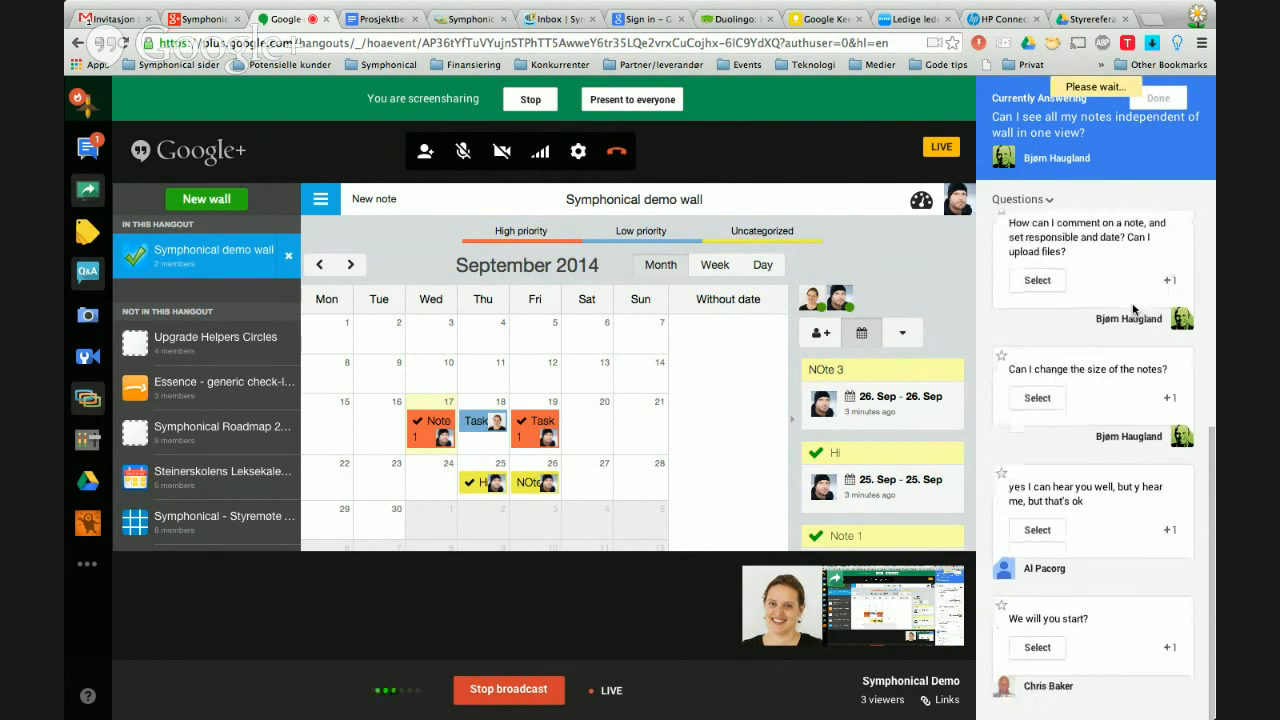
pyautogui.click(1036, 398)
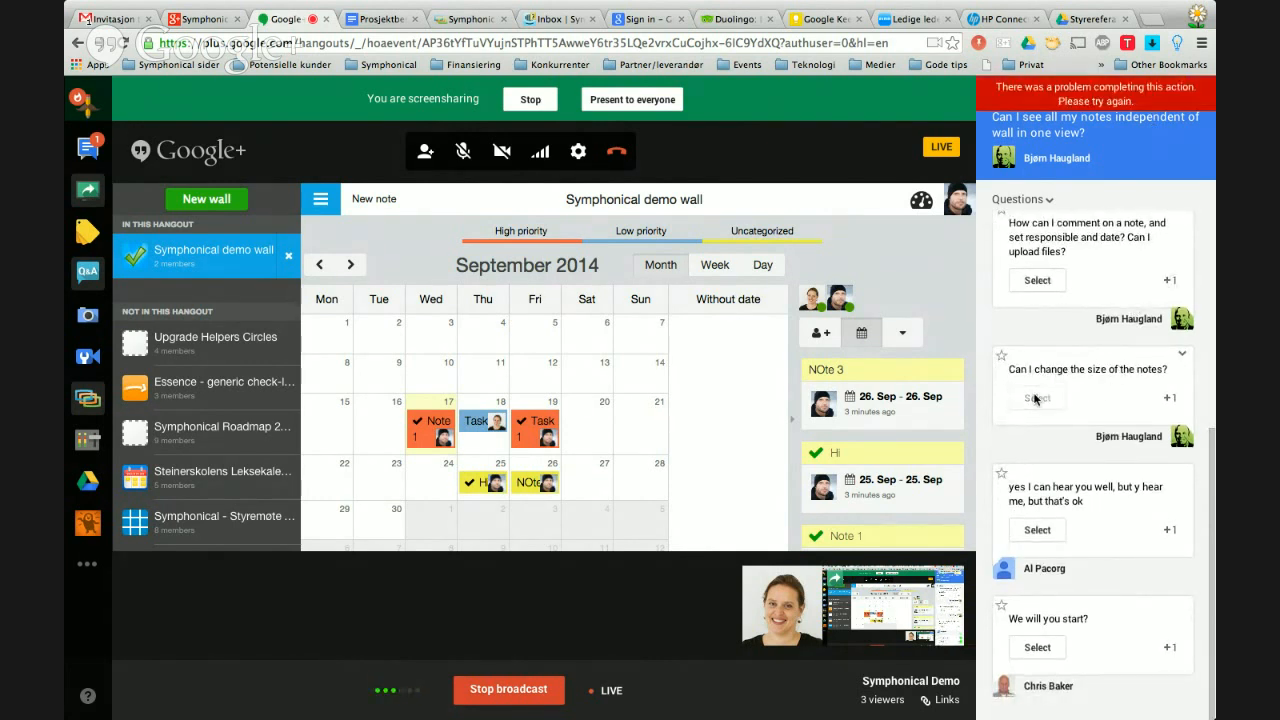
# Switch the demo wall from calendar to normal view, hide the wall list and show the activity sidebar.
pyautogui.click(862, 334)
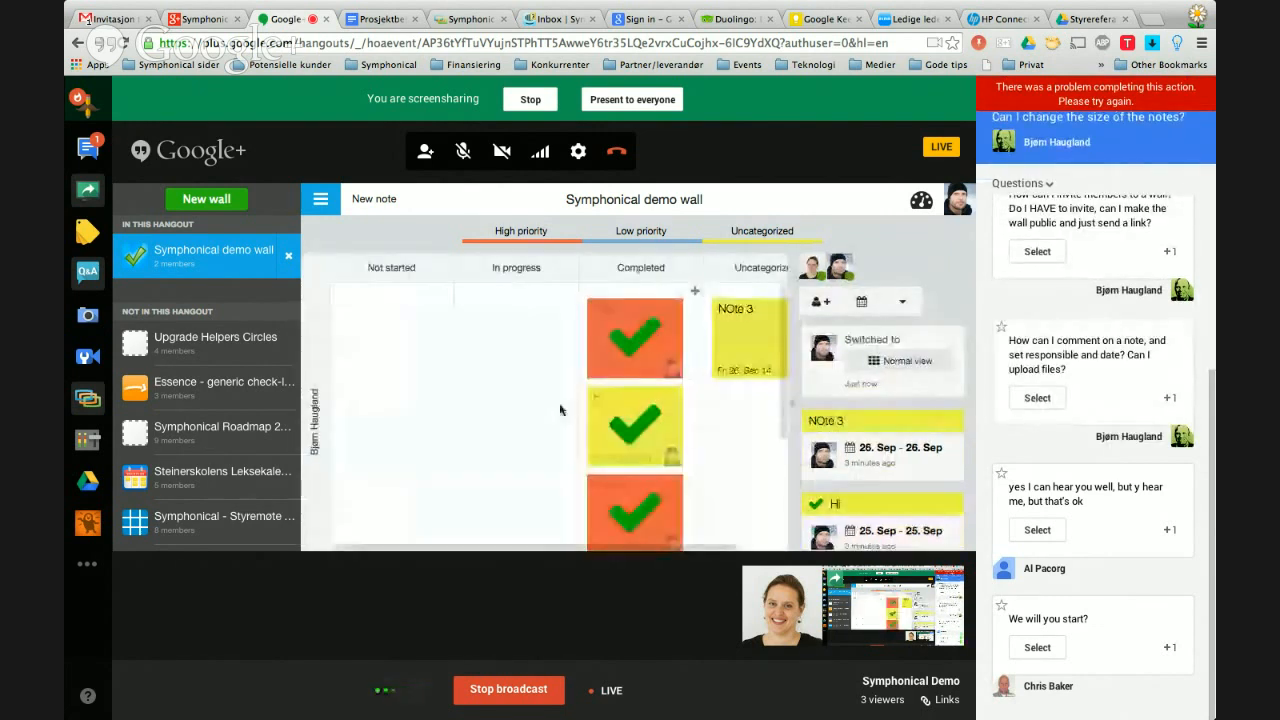
pyautogui.click(503, 481)
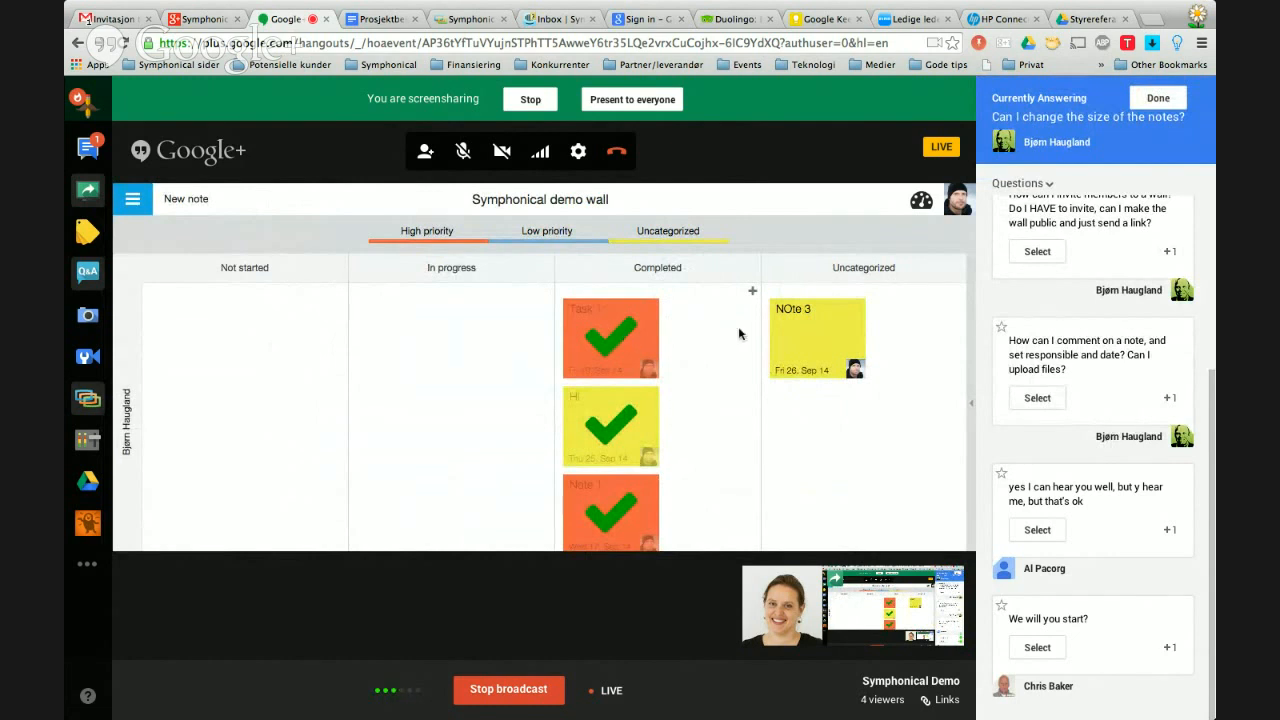
pyautogui.click(973, 407)
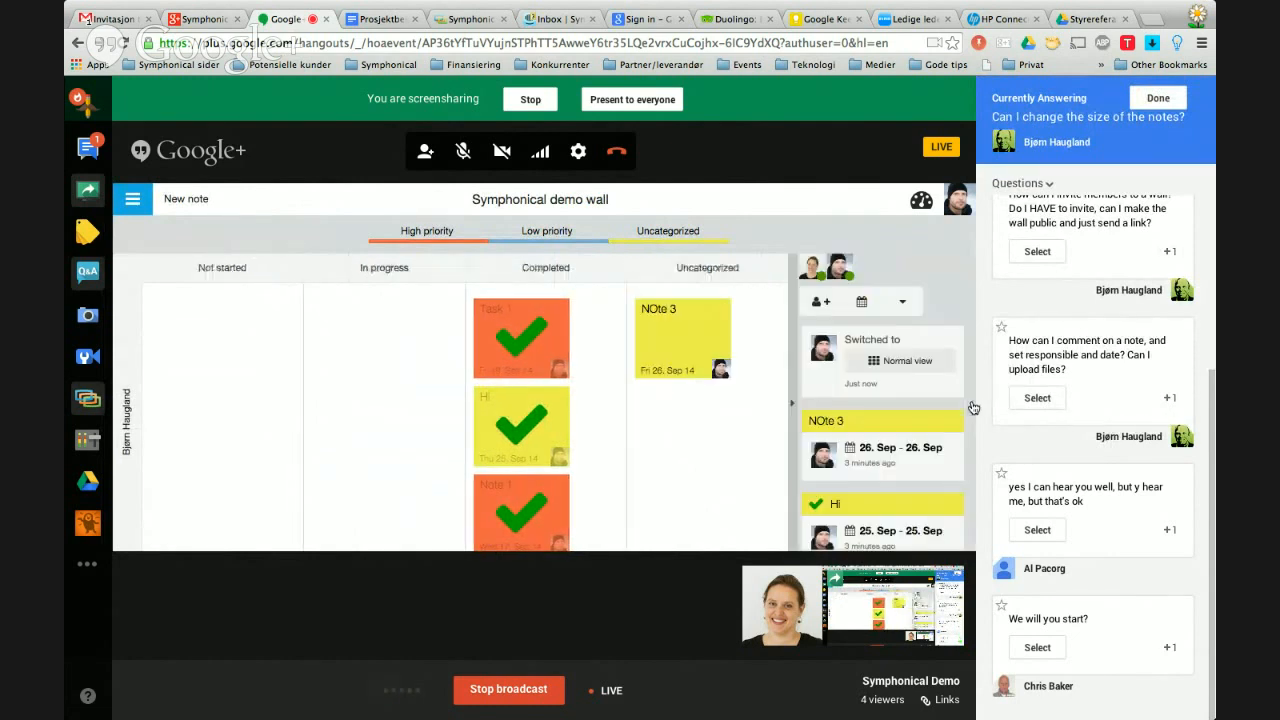
# In the wall settings, set the note style to Medium with stretched notes.
pyautogui.click(904, 305)
pyautogui.click(840, 465)
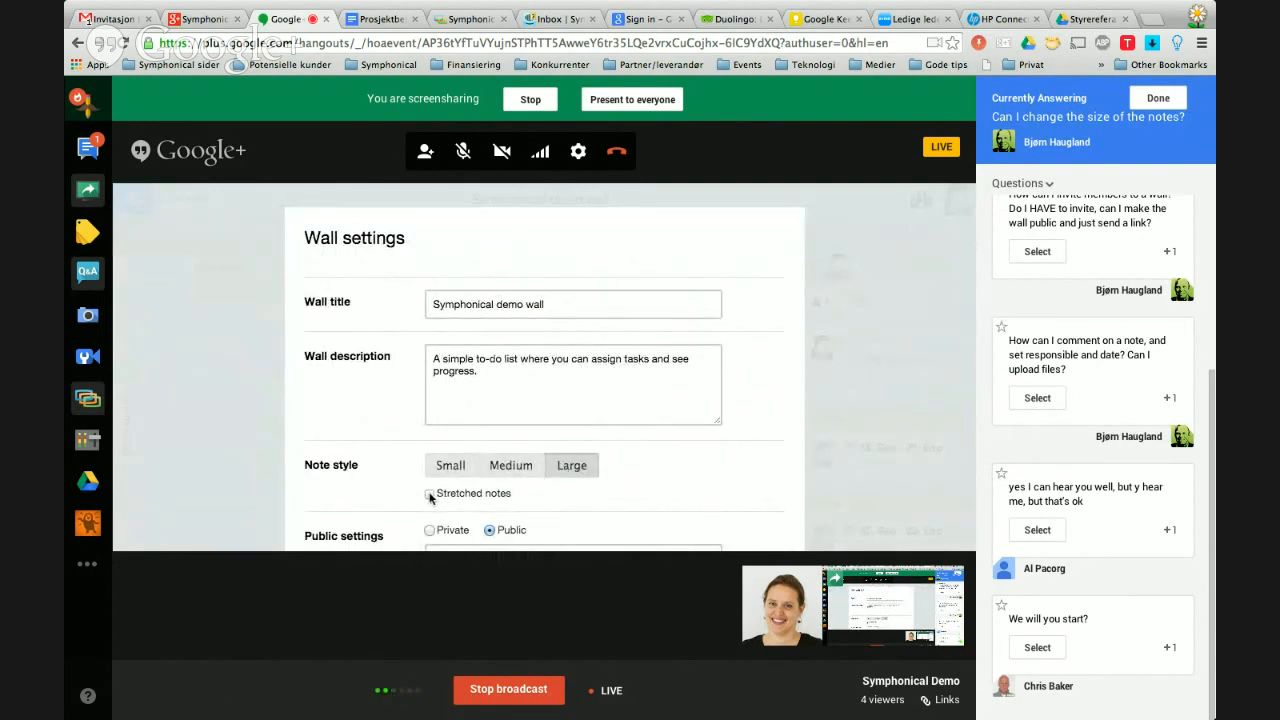
pyautogui.click(512, 467)
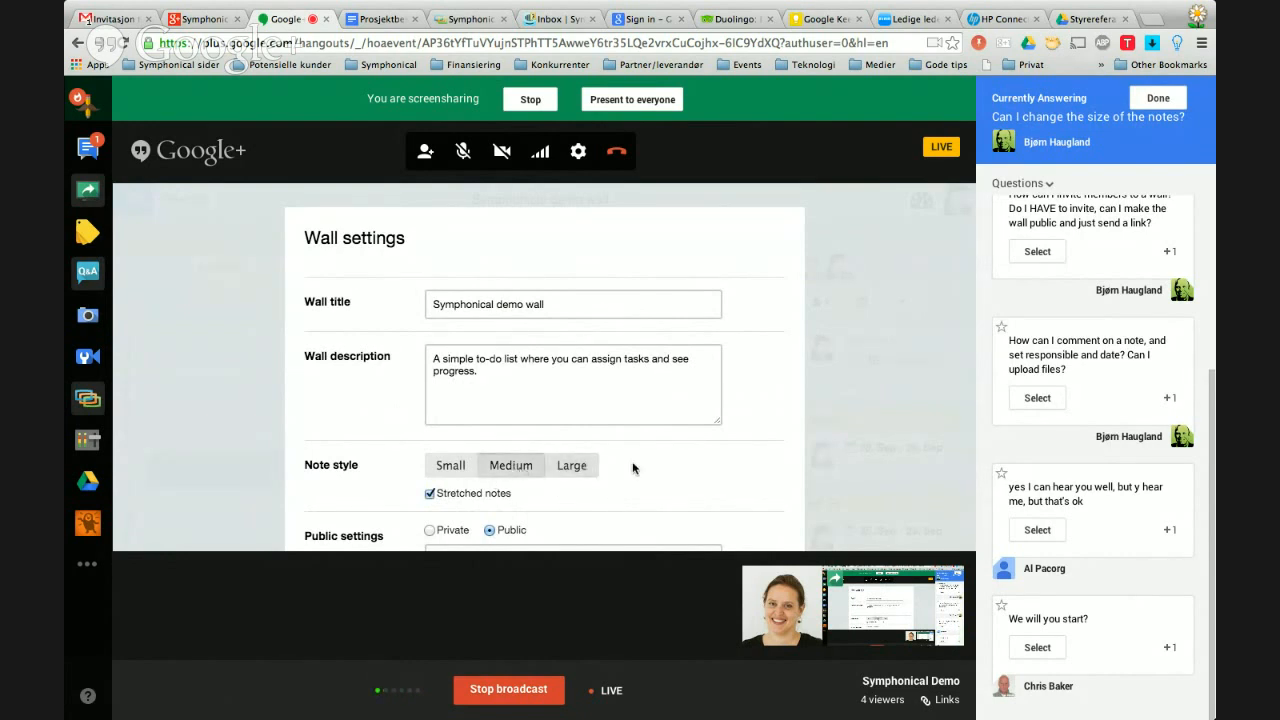
pyautogui.press('Escape')
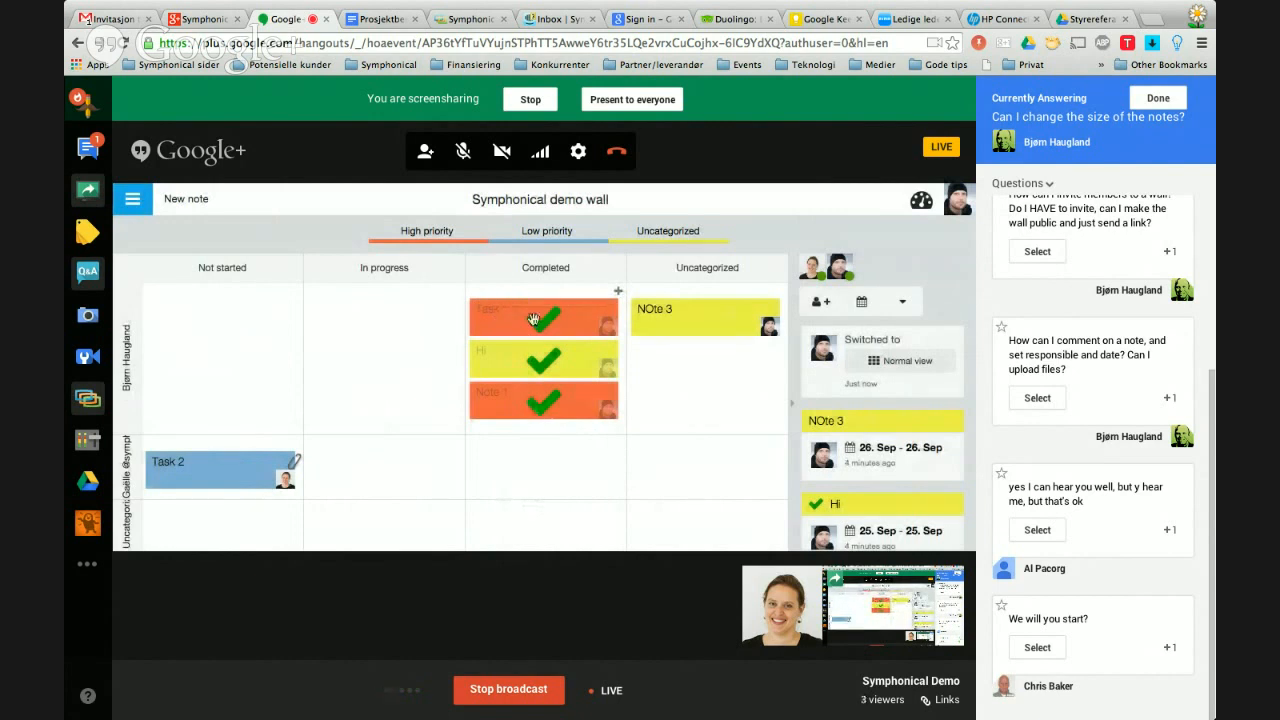
# Change the wall's note style to Large and view the resized notes.
pyautogui.click(902, 302)
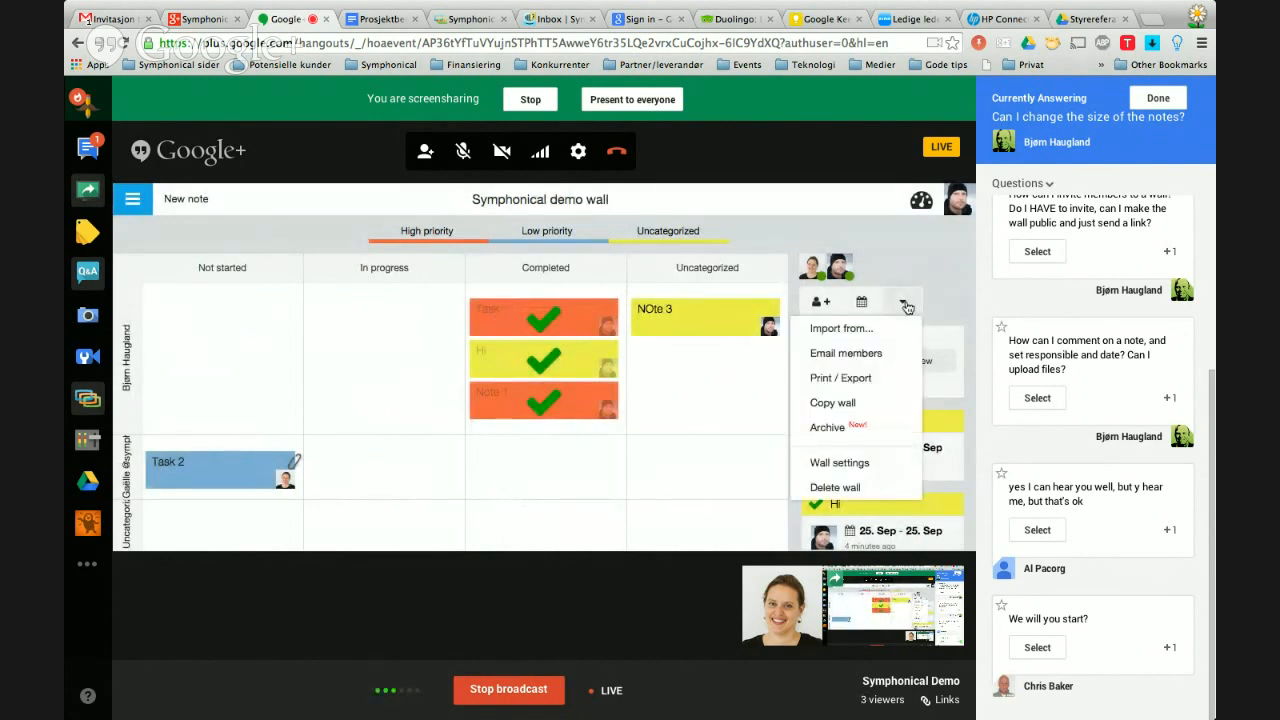
pyautogui.click(840, 463)
pyautogui.click(569, 467)
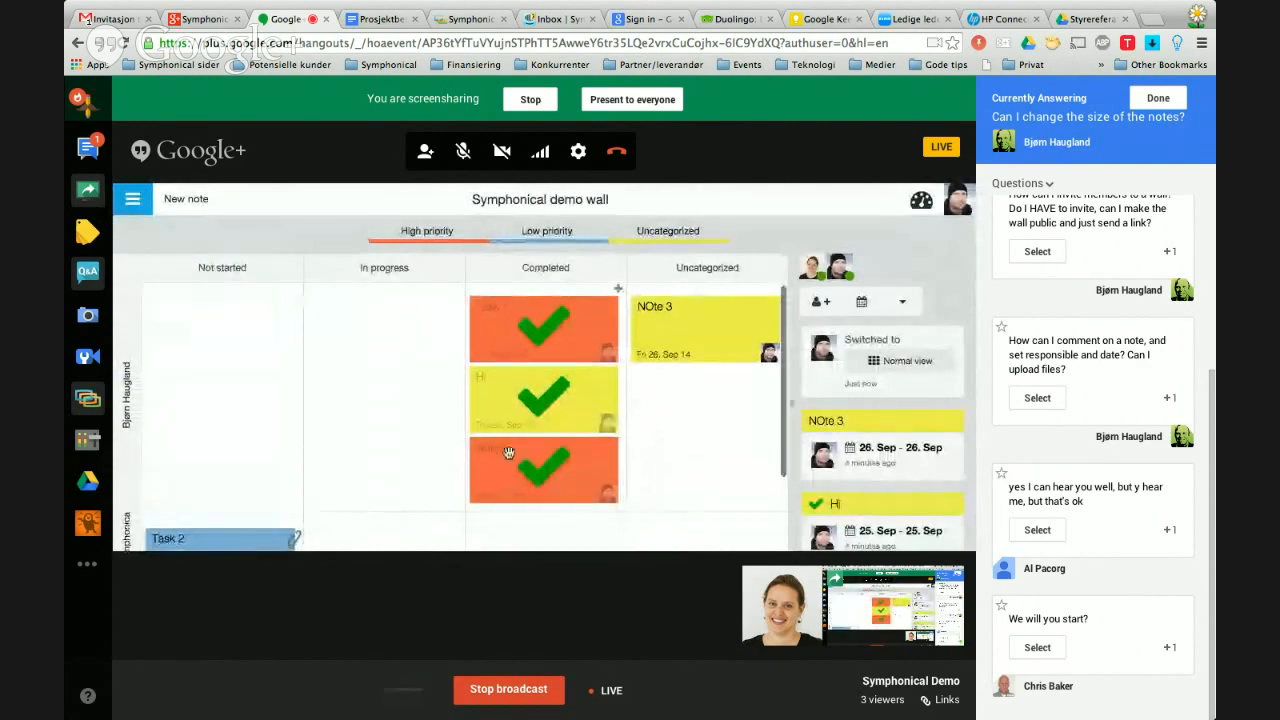
pyautogui.scroll(-2, 509, 453)
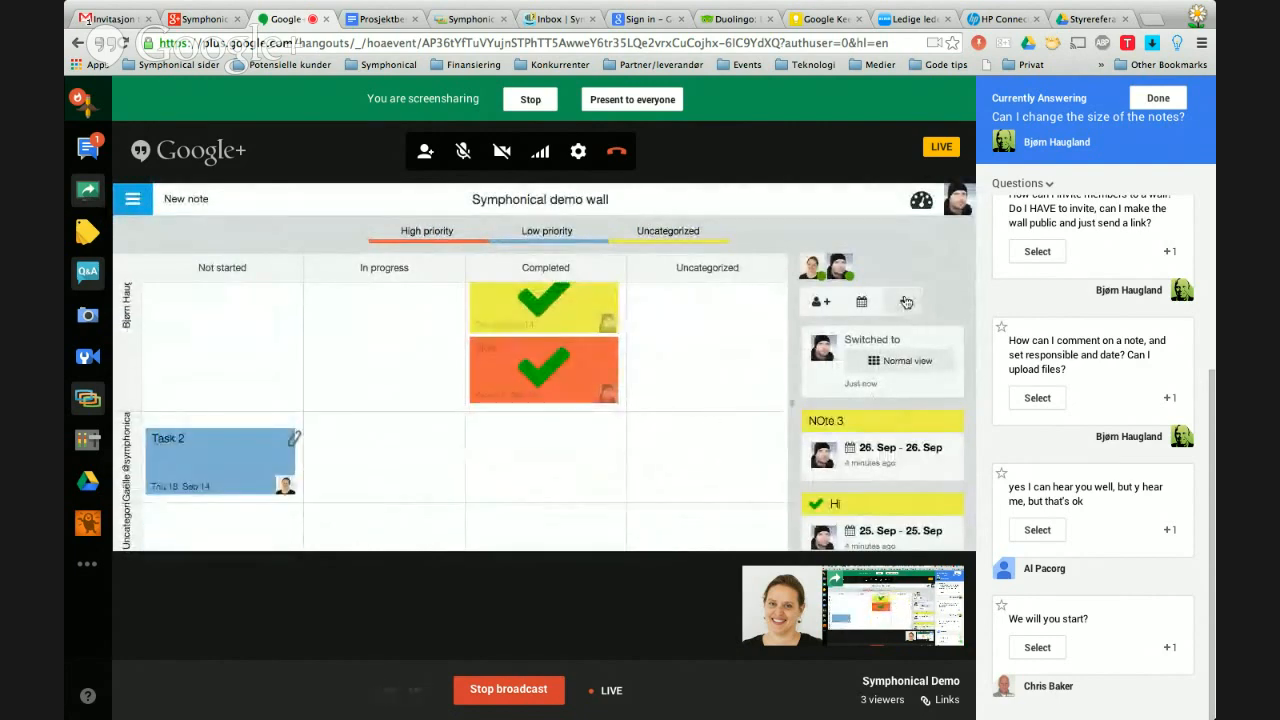
# Set the wall's note style to Small in the wall settings.
pyautogui.click(906, 302)
pyautogui.click(840, 463)
pyautogui.click(447, 465)
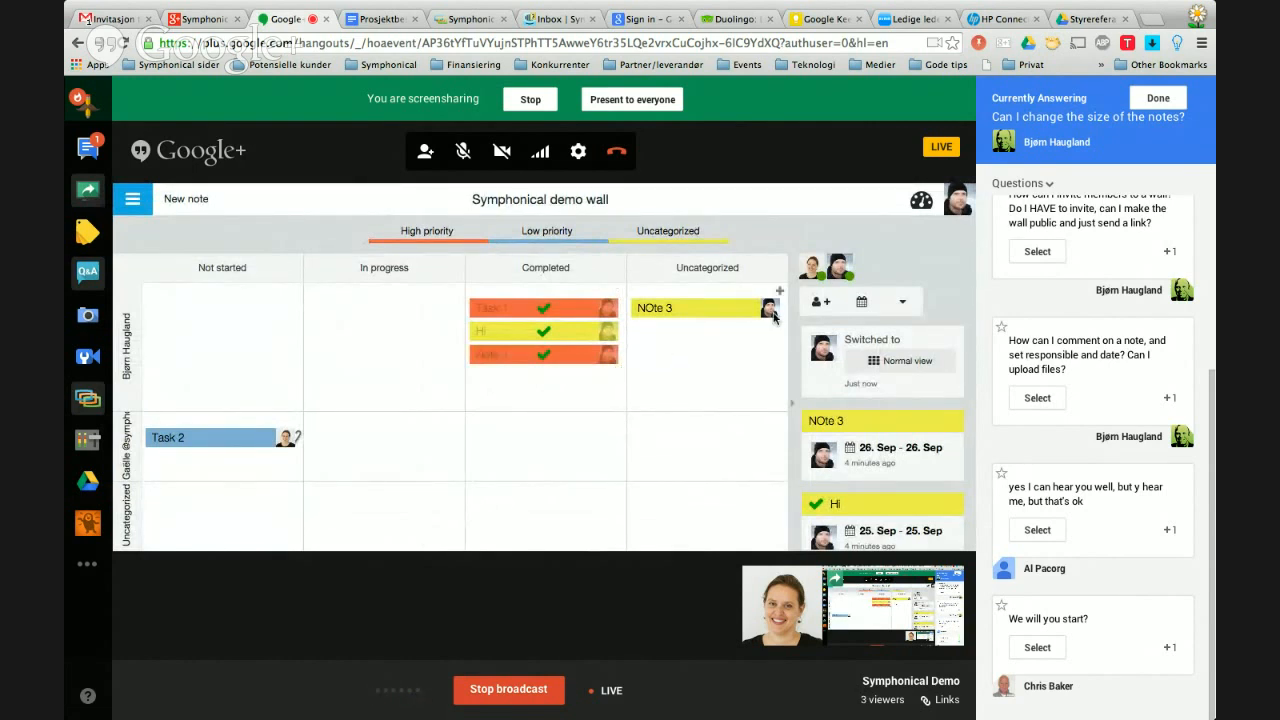
# Mark the question about changing the note size as done and look over the remaining questions.
pyautogui.click(1156, 104)
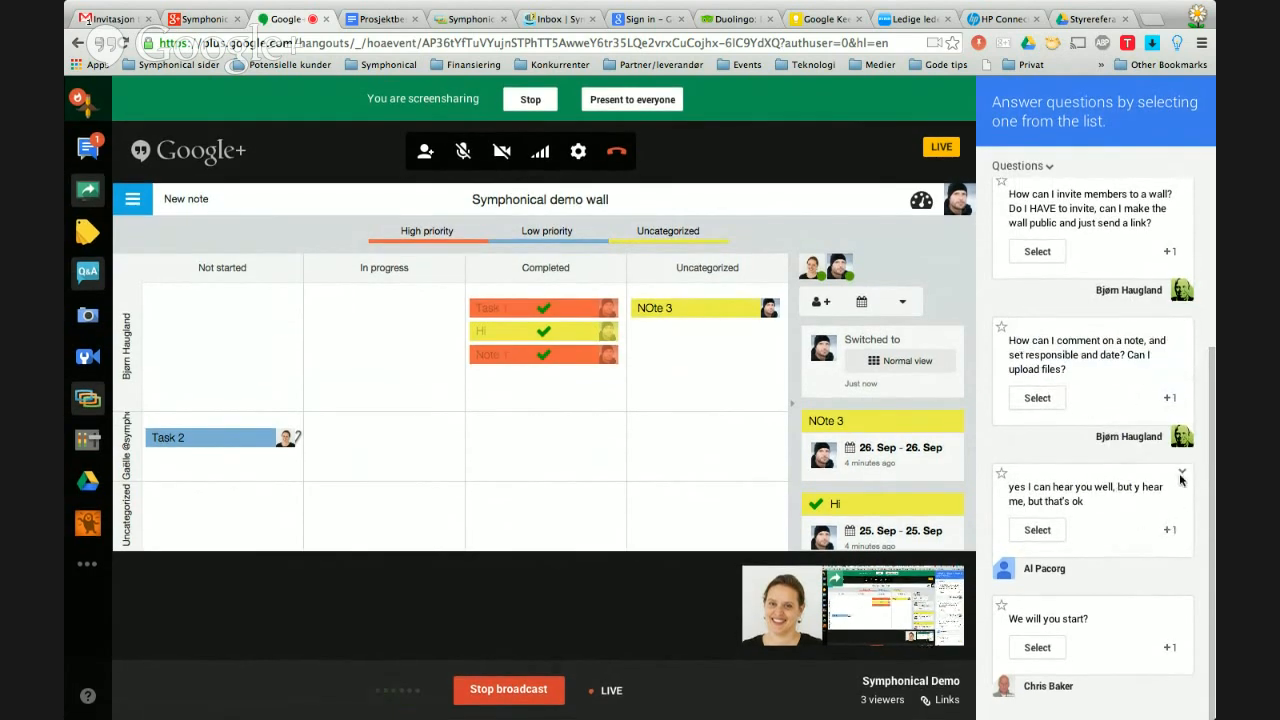
pyautogui.scroll(-1, 1141, 540)
pyautogui.scroll(3, 1143, 562)
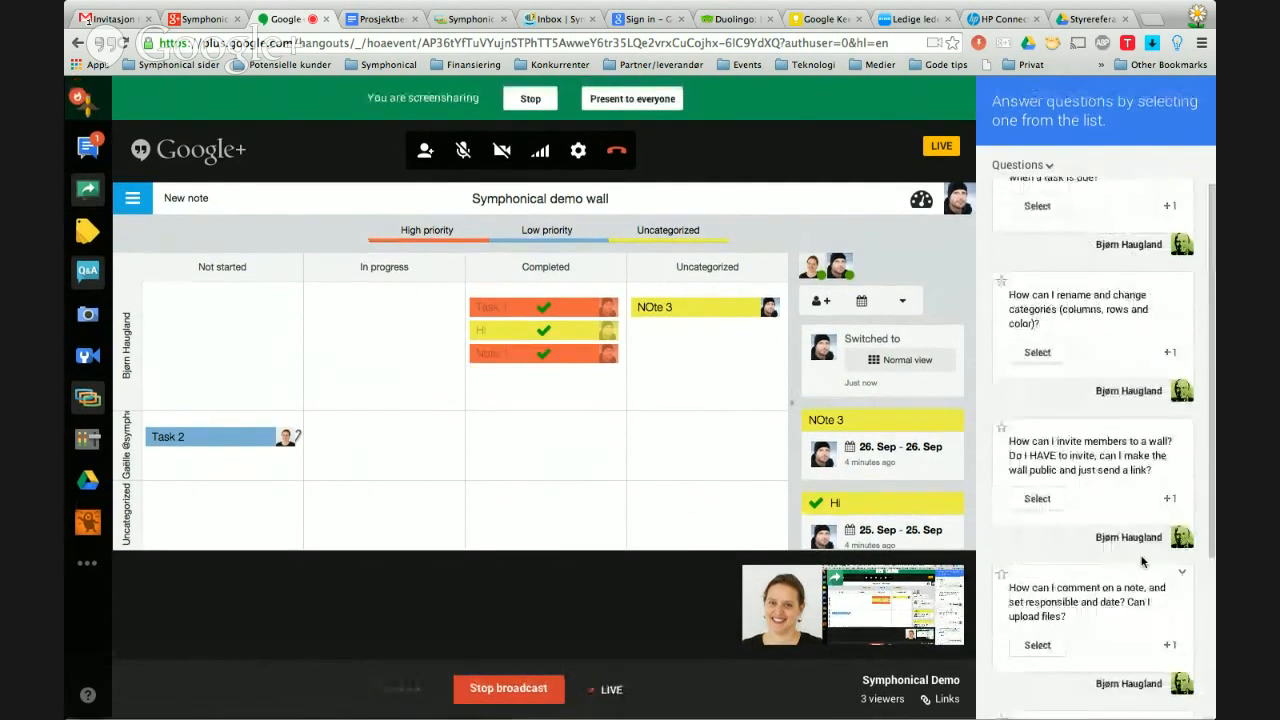